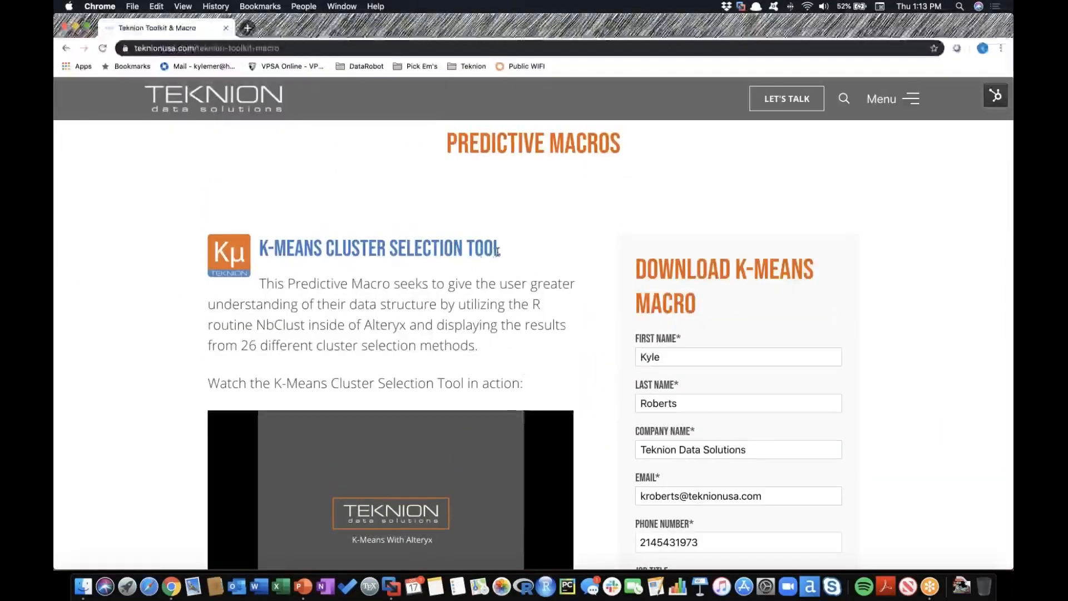
Review the K-Means Cluster Selection and Y-hat Regression macro descriptions and download forms on the Teknion page.
scroll(604, 312, "down", 5)
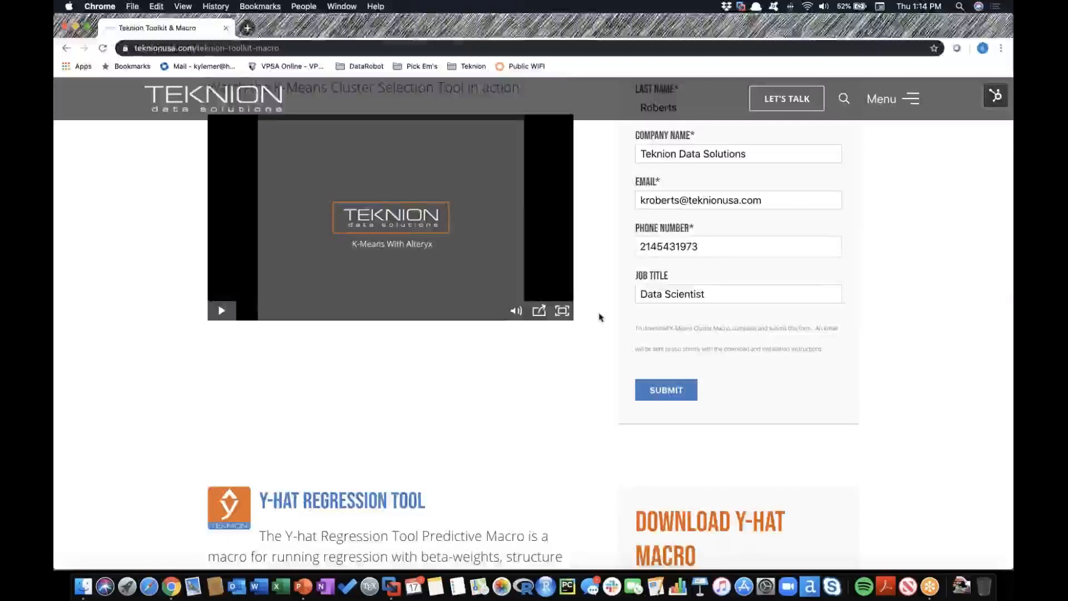
scroll(600, 316, "down", 3)
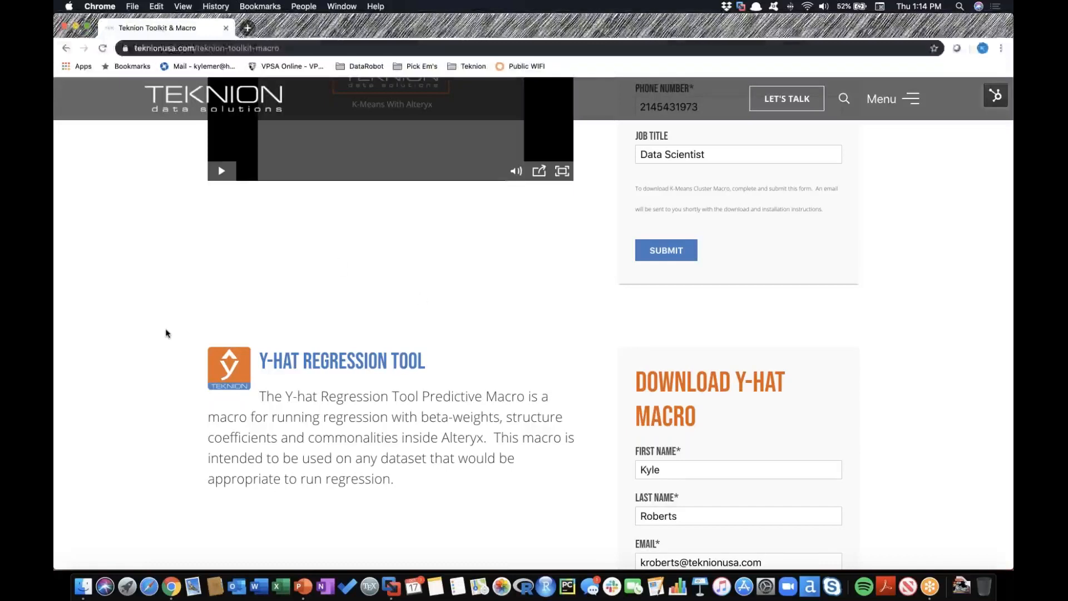
scroll(165, 333, "up", 5)
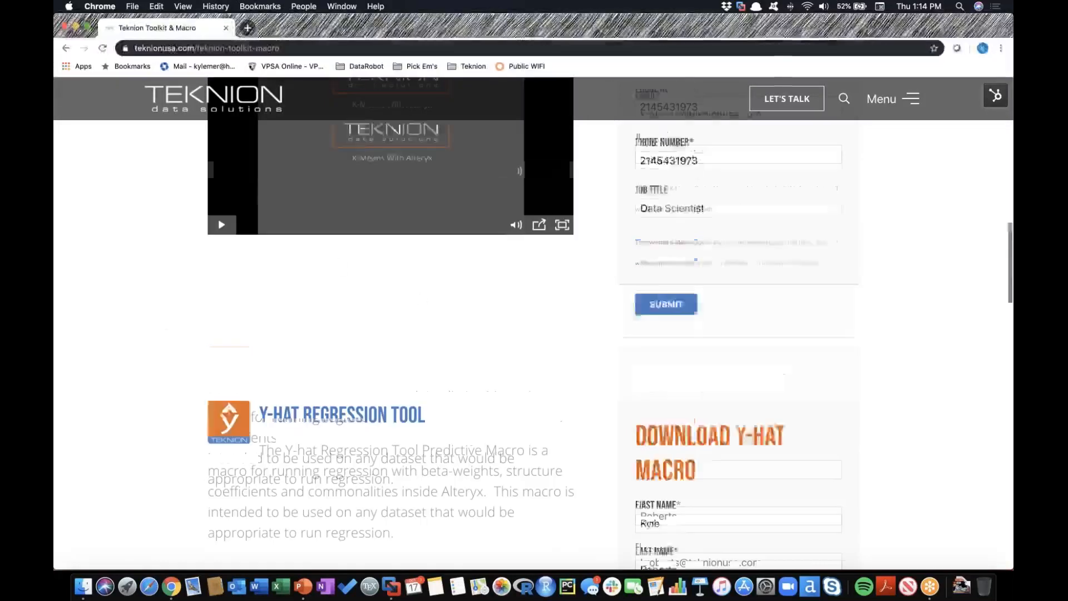
scroll(642, 334, "down", 6)
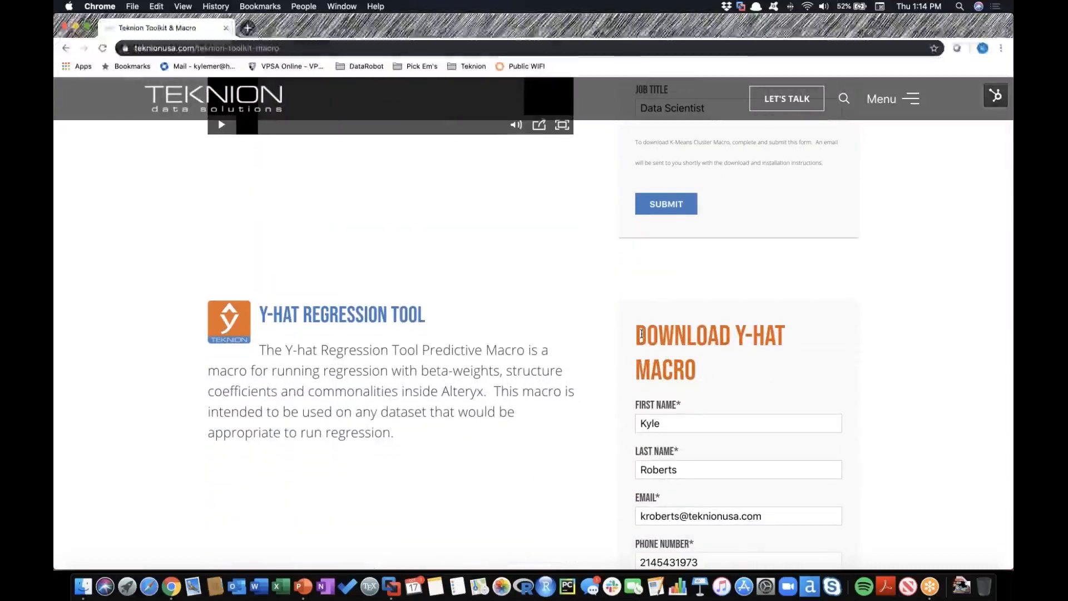
Switch to the Windows 10 virtual machine in VMware Fusion and sign in with the account password.
key("super+Tab")
key("super+Tab")
key("super+Tab")
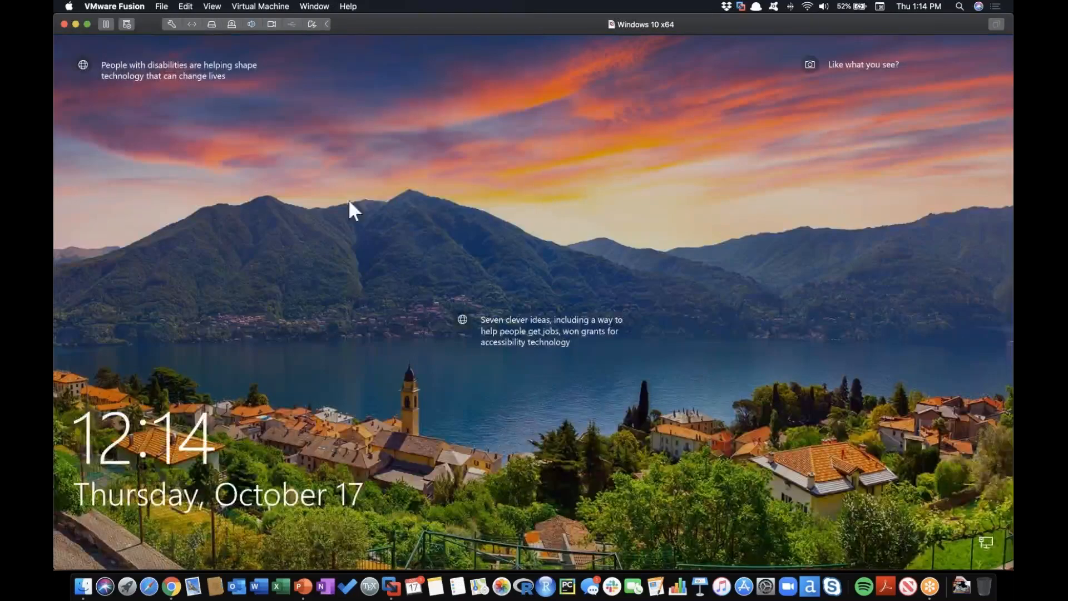
left_click(547, 201)
type("••")
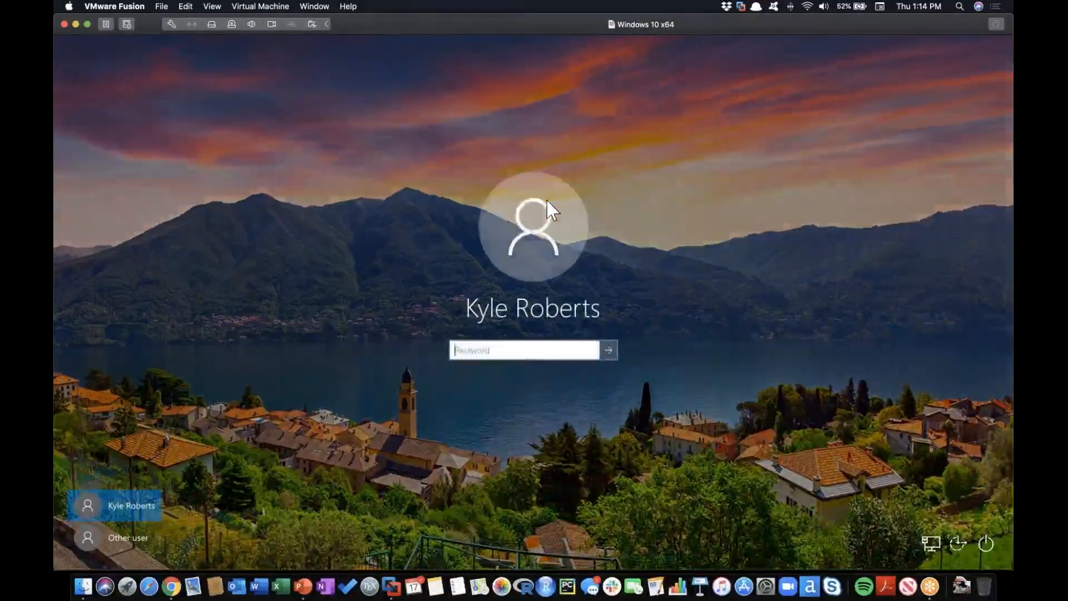
type("•••••••")
key("Return")
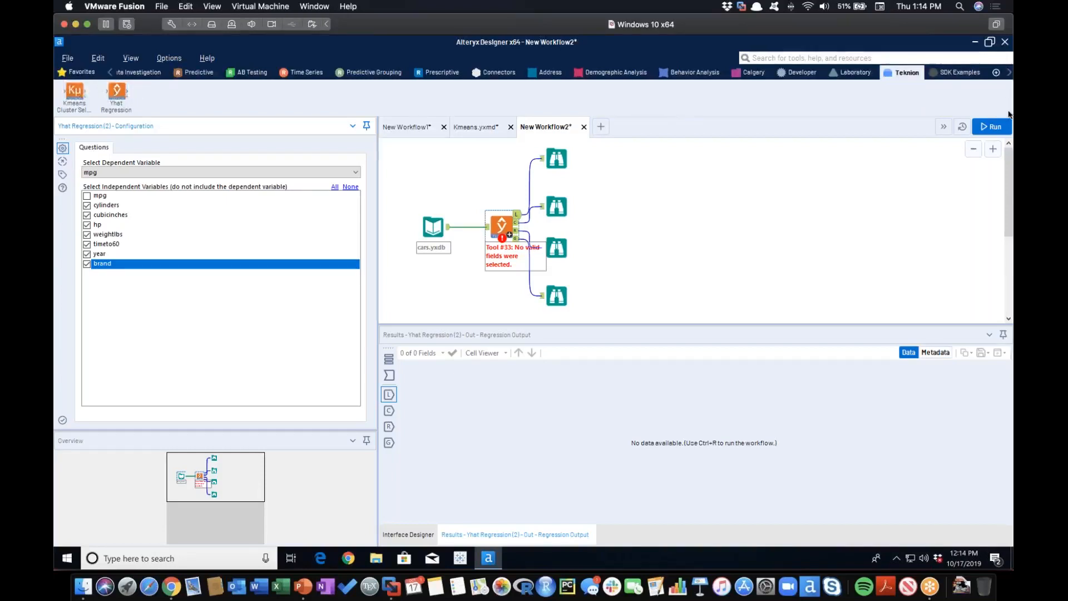
Run the Y-hat regression workflow on cars.yxdb in New Workflow2.
left_click(983, 127)
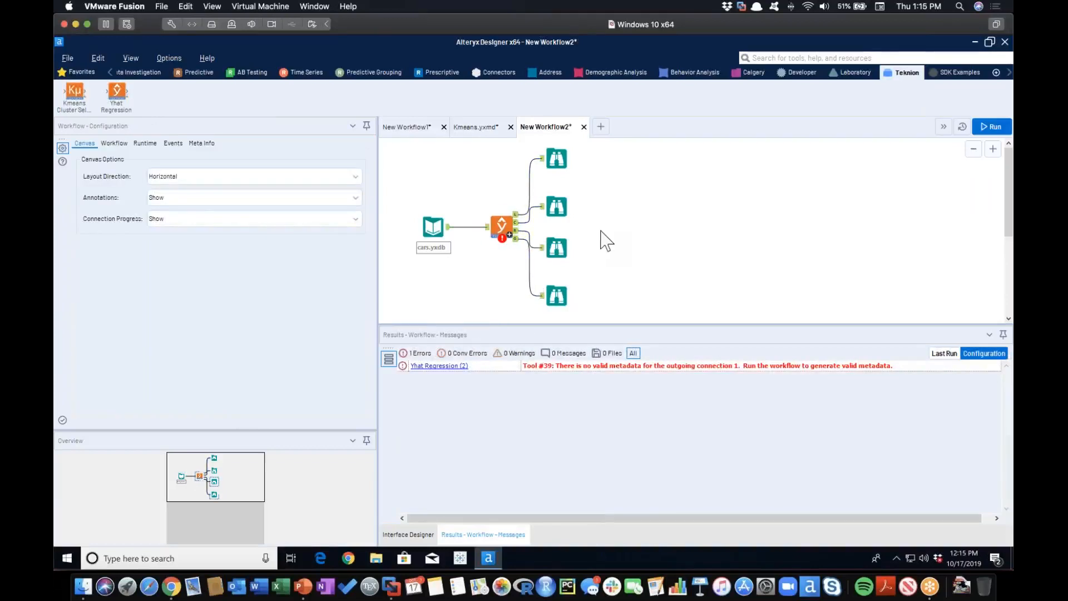
left_click(431, 235)
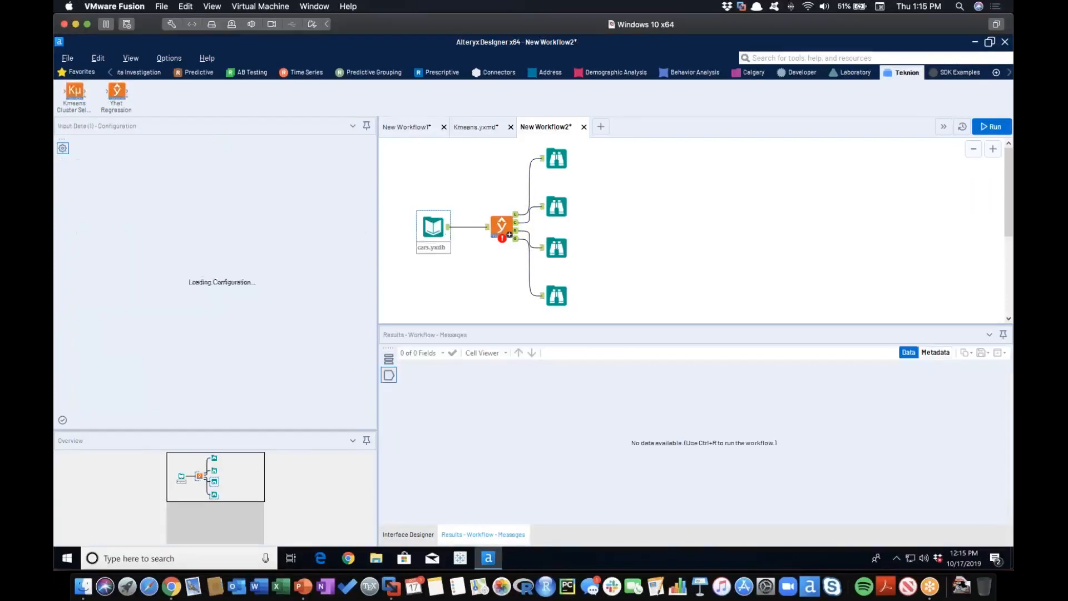
left_click(985, 131)
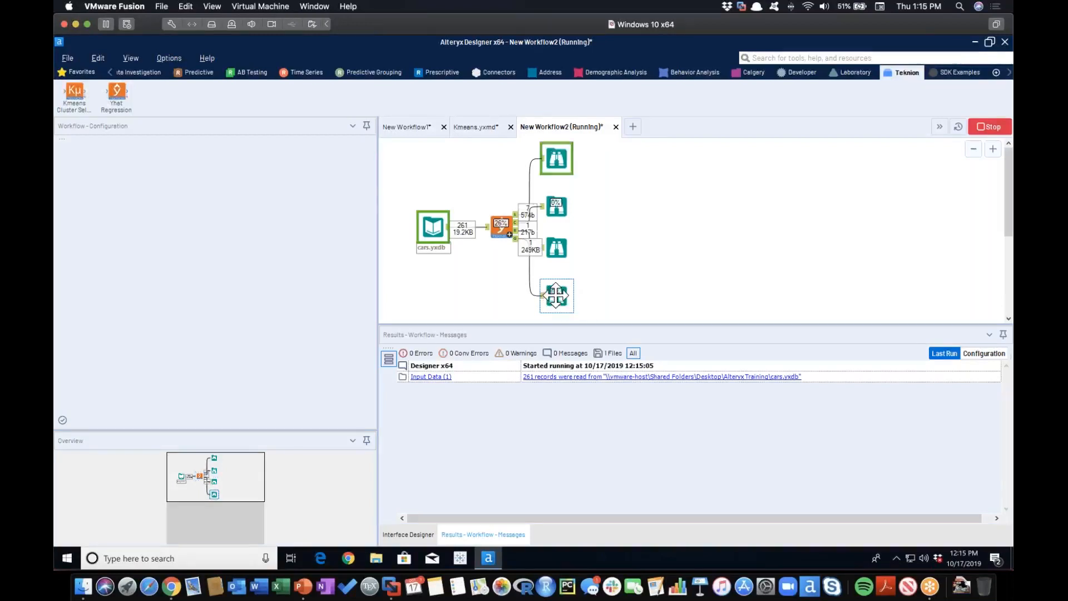
View all records of the lowest Browse tool in a new window, examine the residual diagnostic plots and close the window.
left_click(560, 295)
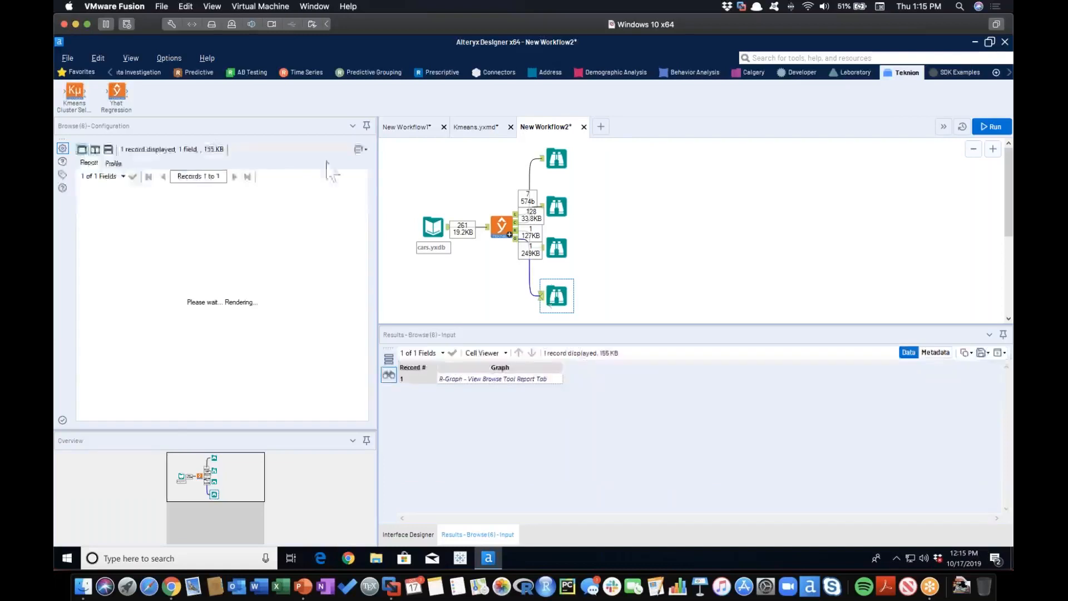
left_click(362, 151)
left_click(350, 163)
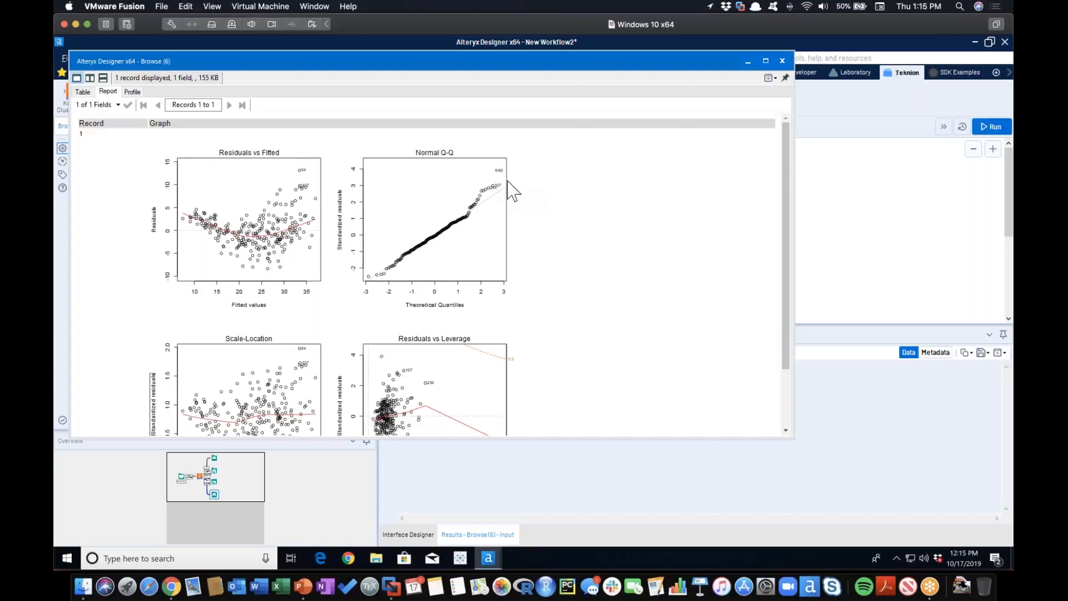
scroll(615, 240, "down", 2)
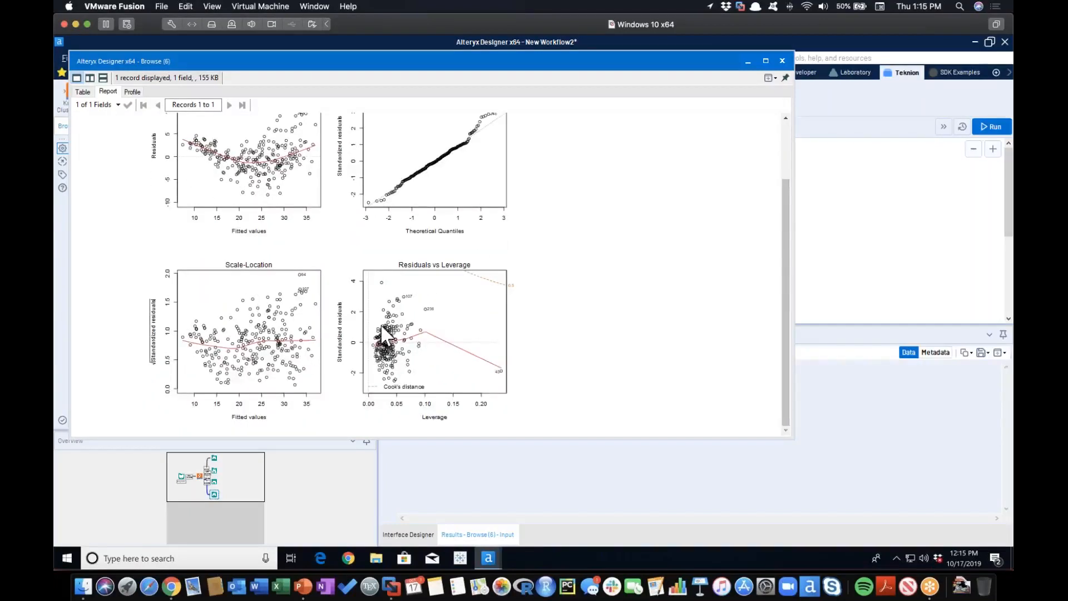
scroll(382, 333, "up", 2)
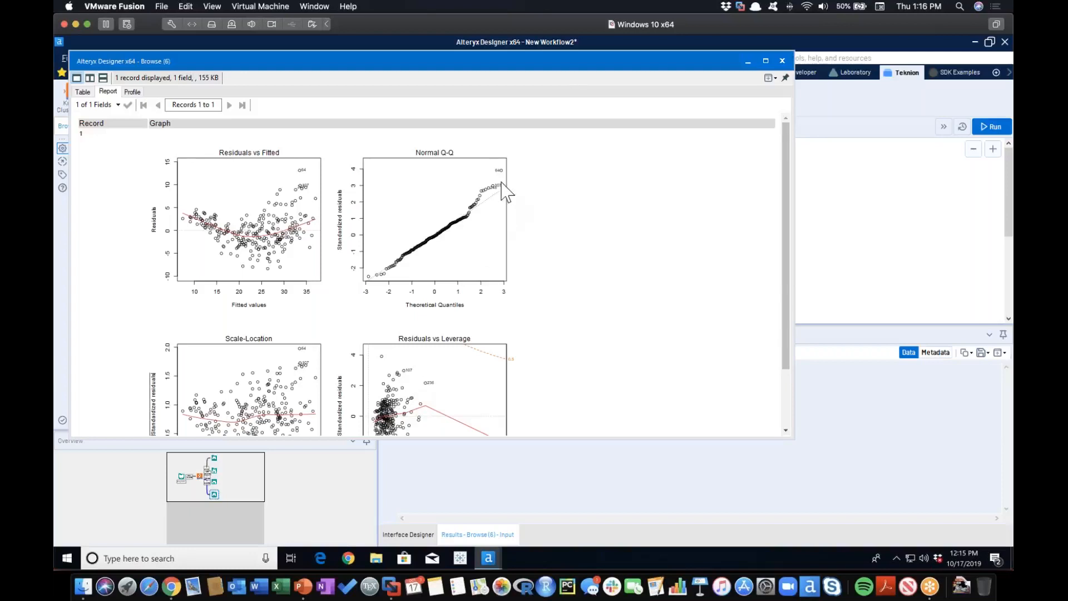
left_click(782, 61)
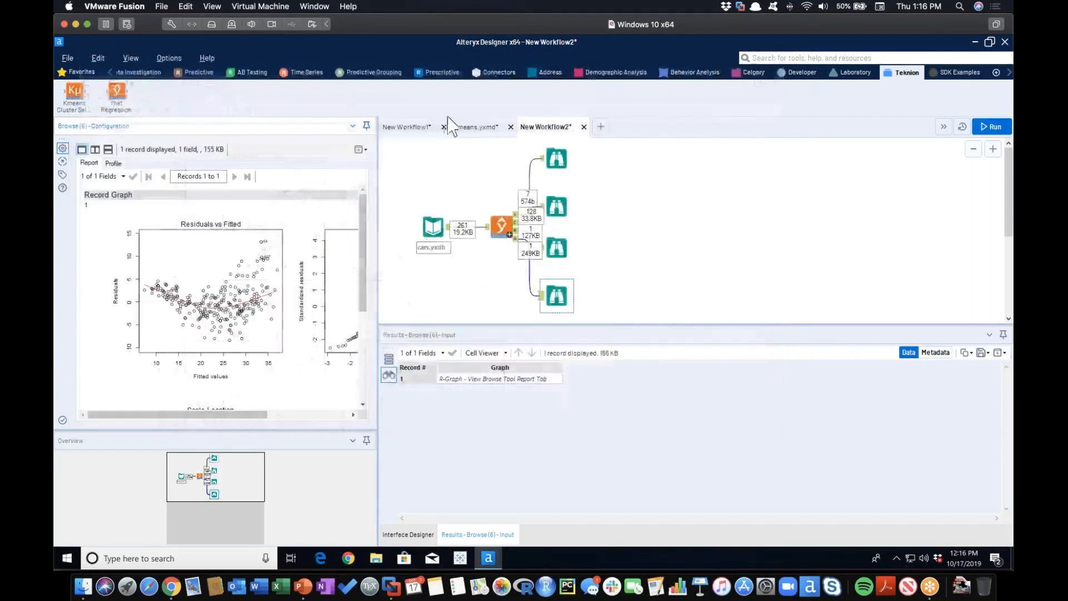
Switch to New Workflow1 and look through the cars.yxdb records.
left_click(419, 129)
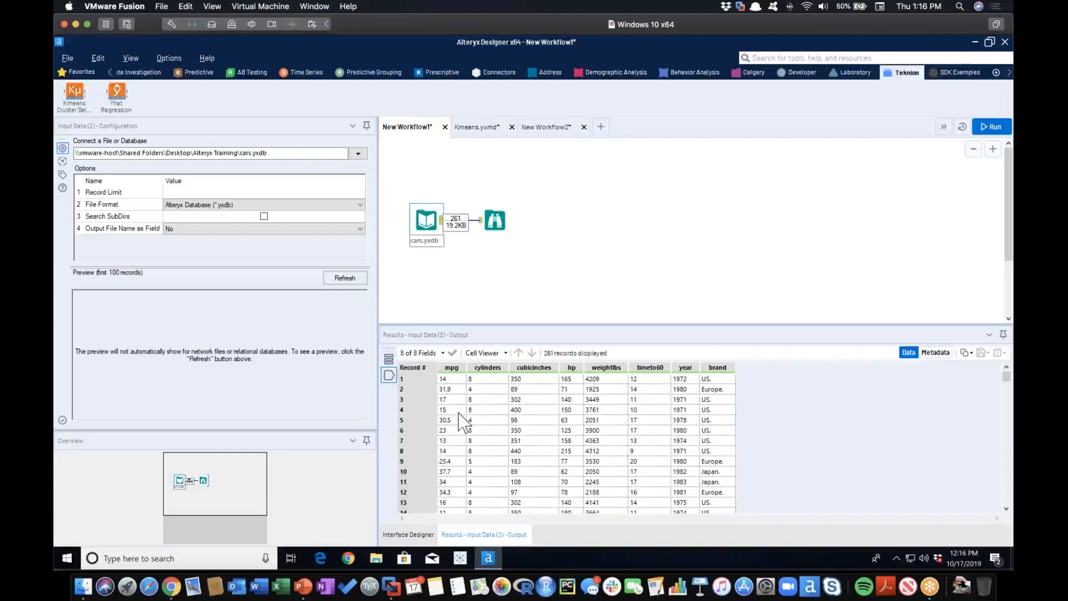
scroll(460, 414, "down", 11)
scroll(460, 419, "up", 11)
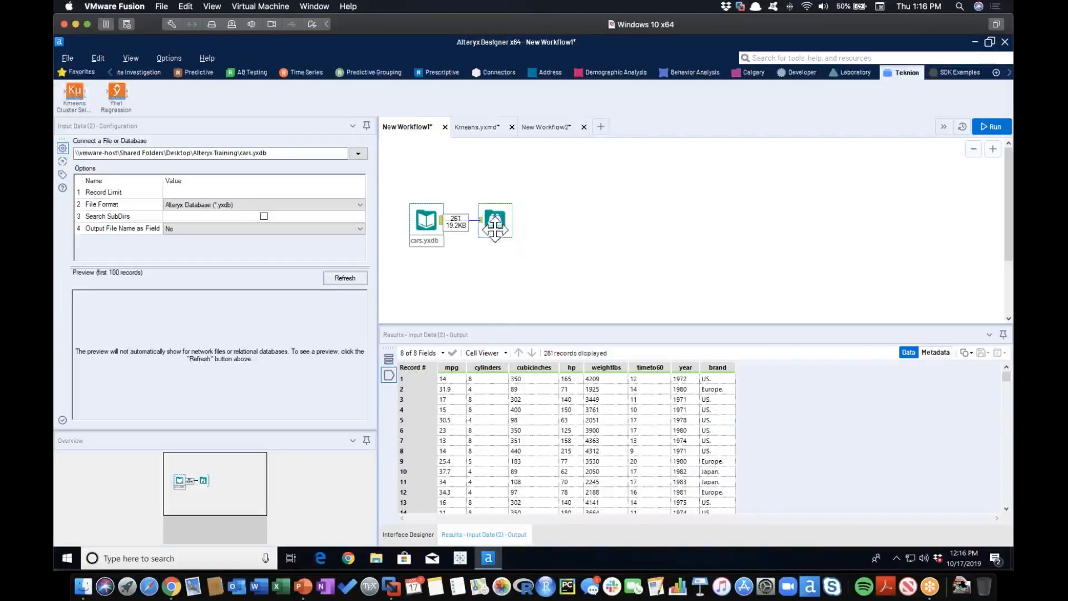
Move the Browse tool beneath the cars.yxdb input and connect a K-Centroids Cluster Analysis tool to that input.
left_click_drag(495, 221, 488, 248)
left_click_drag(410, 278, 423, 281)
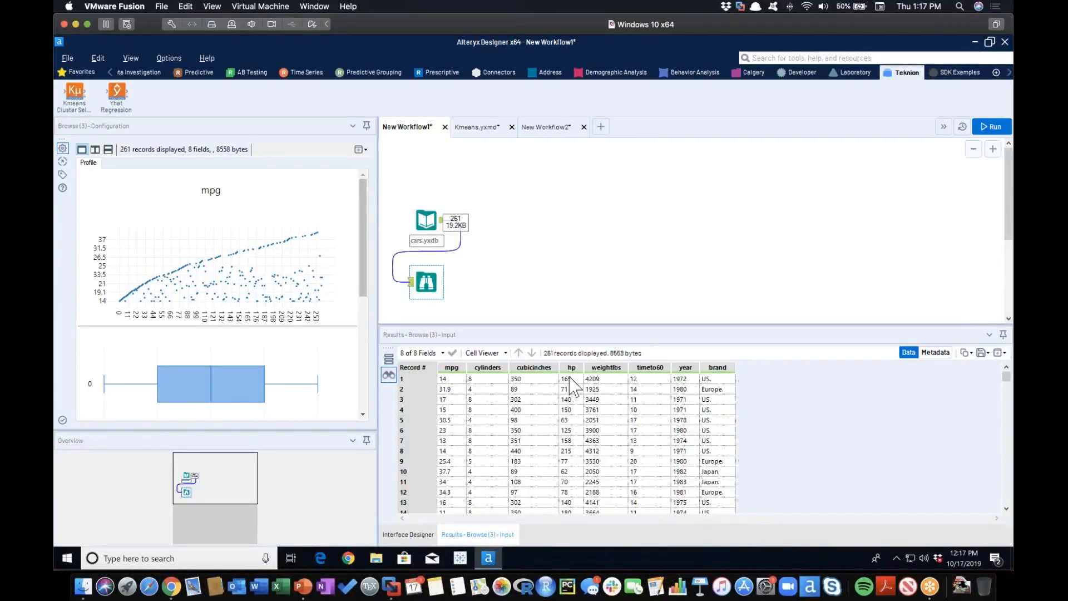
left_click(386, 72)
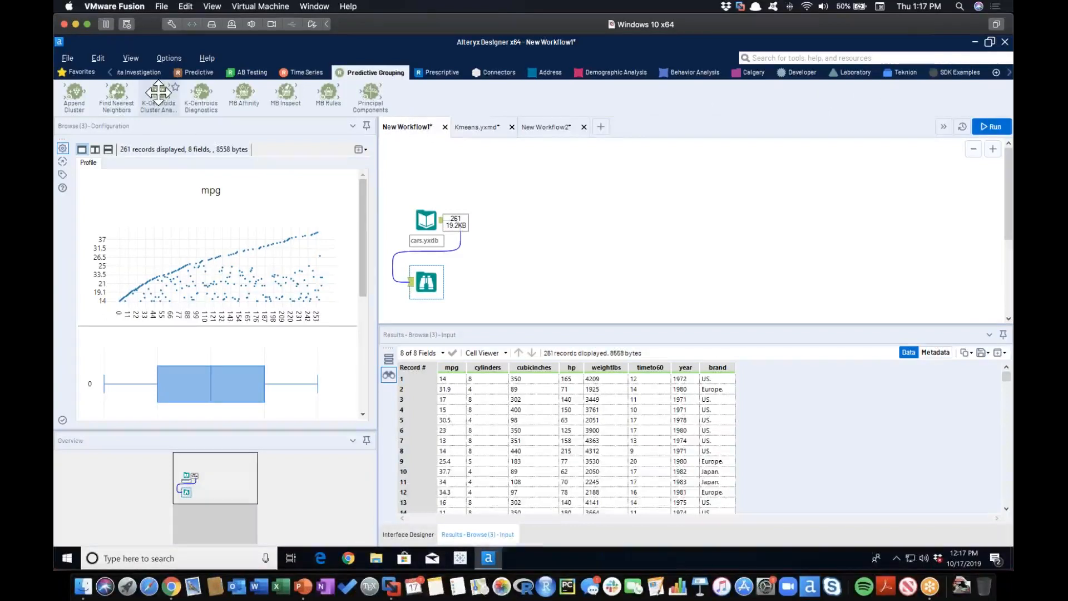
left_click_drag(158, 92, 500, 222)
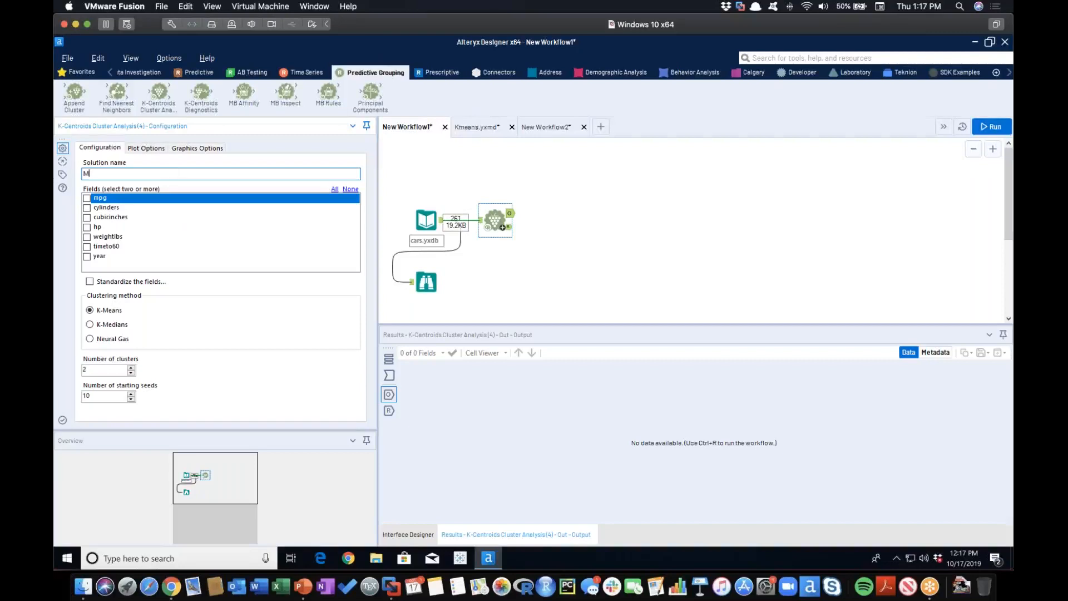
Configure the cluster analysis as MTCars with all fields selected, z-score standardization, K-Means and 5 clusters.
type("Mt")
left_click(334, 189)
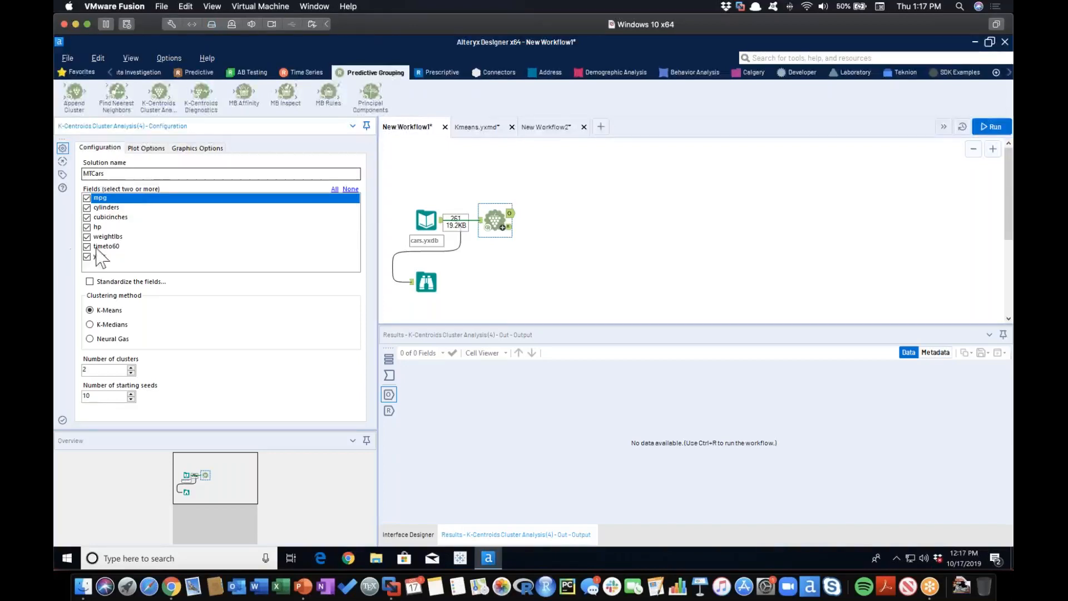
left_click(131, 367)
left_click(131, 367)
left_click(132, 367)
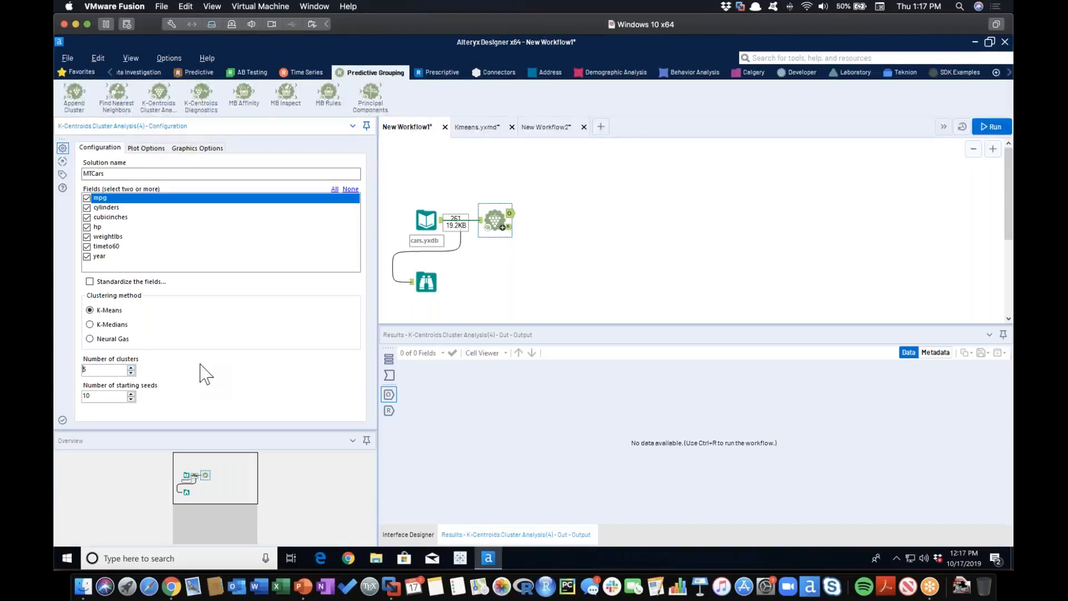
left_click(101, 281)
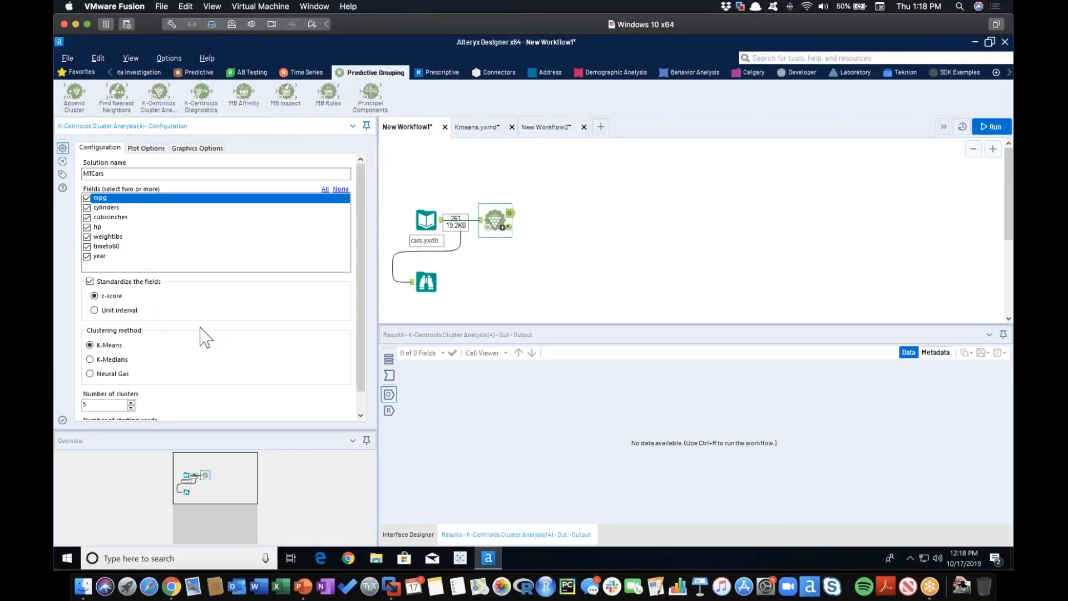
scroll(201, 337, "down", 1)
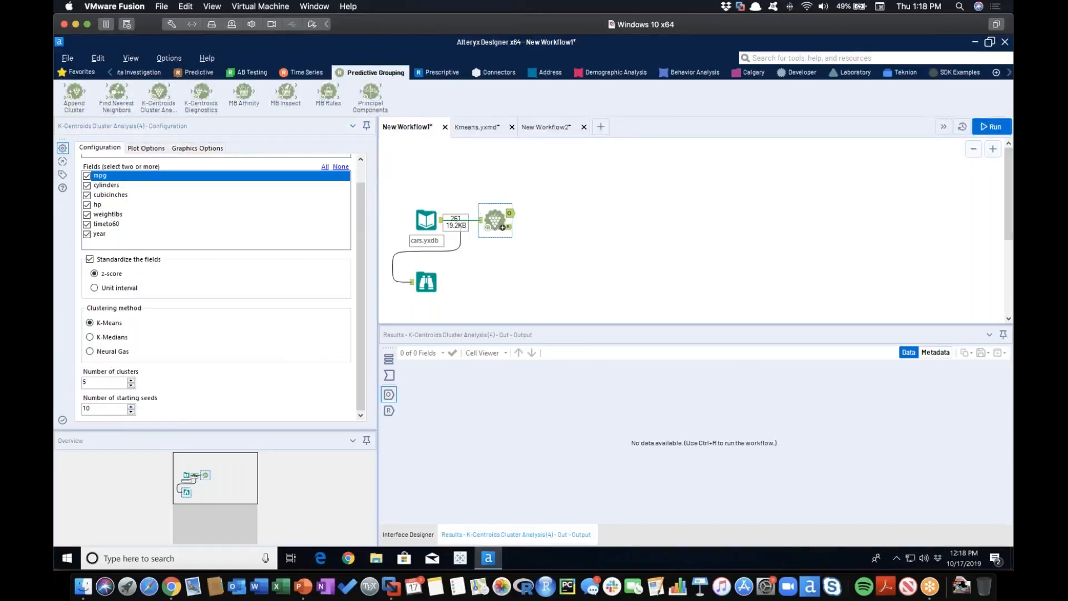
Add Browse tools to both outputs of the K-Centroids Cluster Analysis tool, check its settings and run the workflow.
right_click(491, 217)
left_click(585, 396)
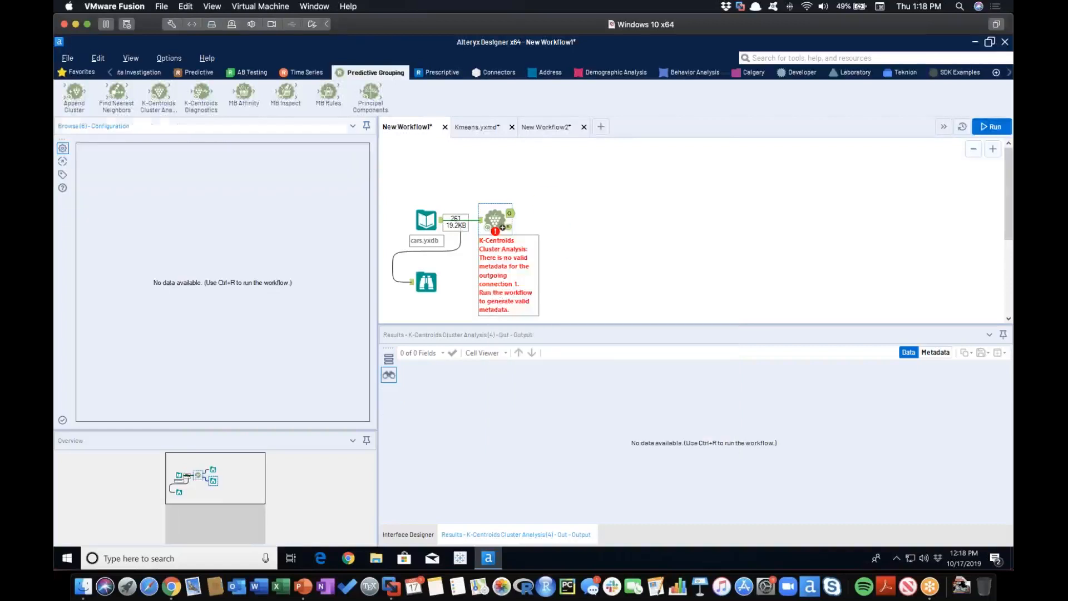
left_click(502, 227)
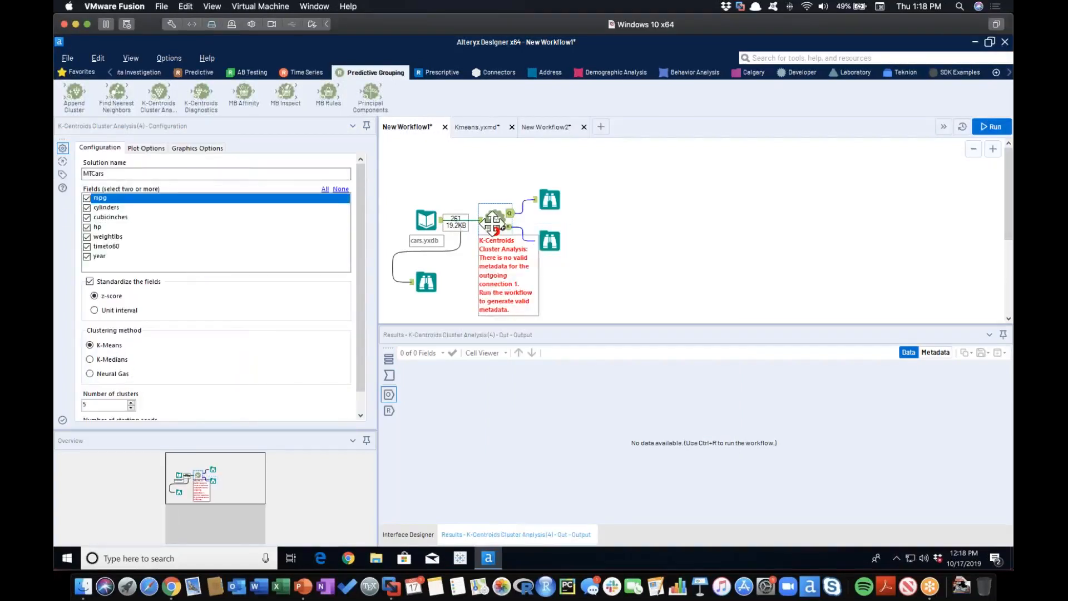
left_click(426, 221)
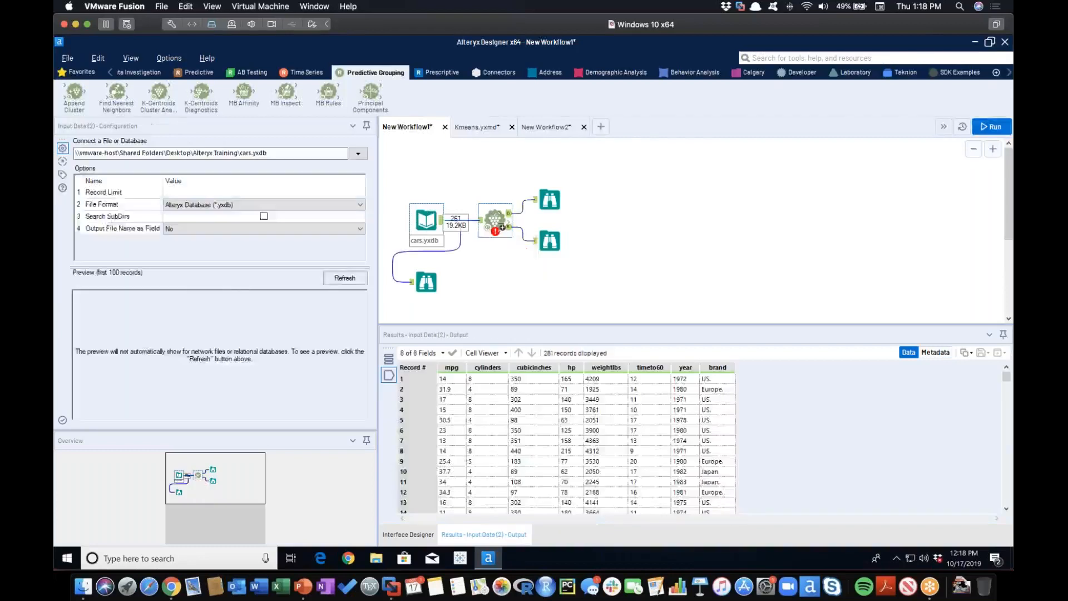
left_click(495, 219)
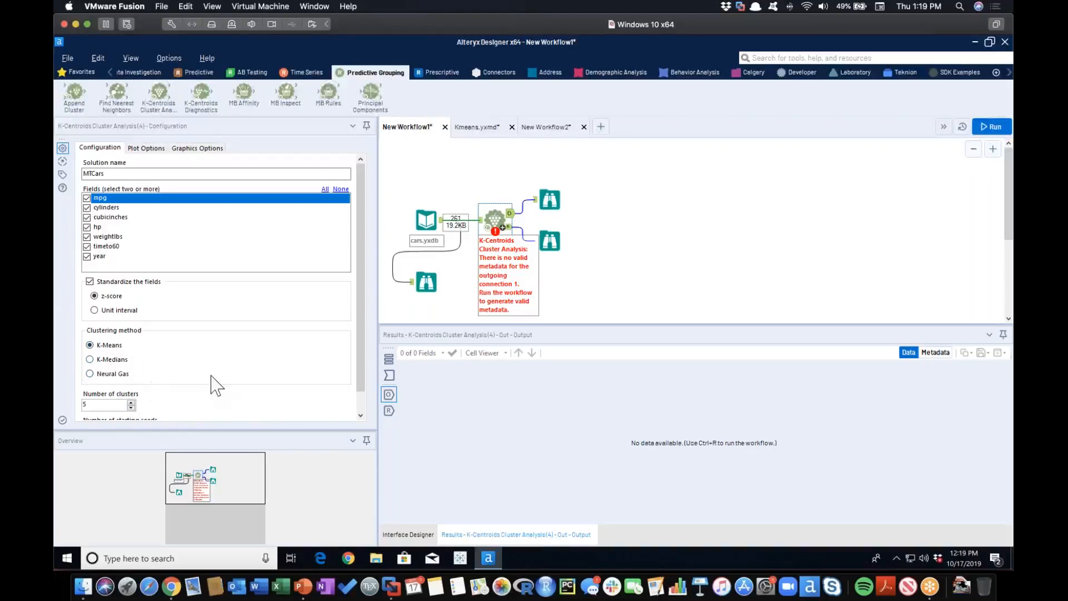
scroll(216, 384, "down", 1)
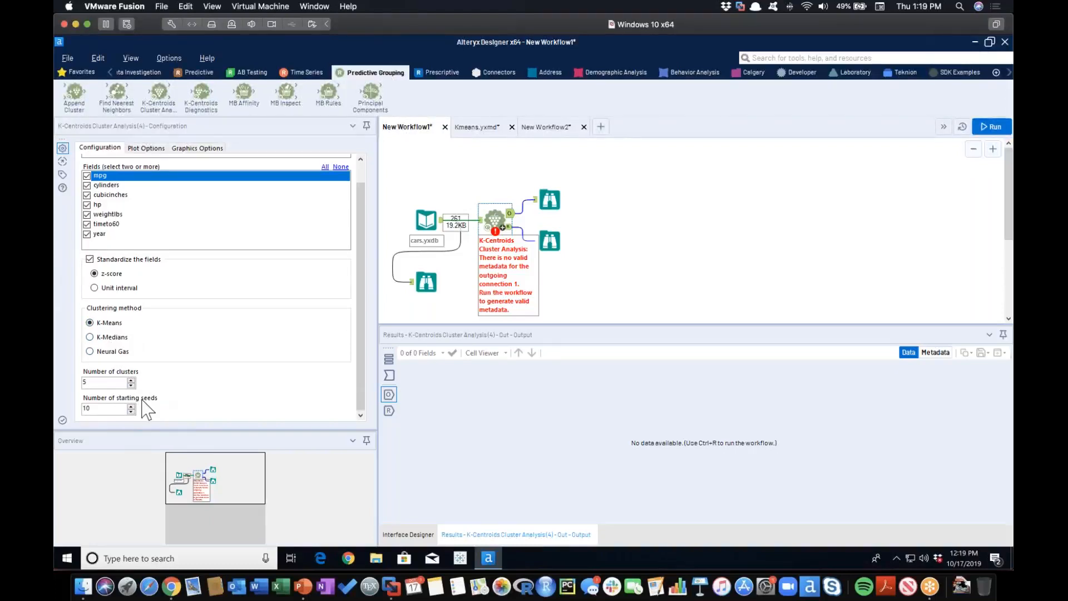
left_click(991, 127)
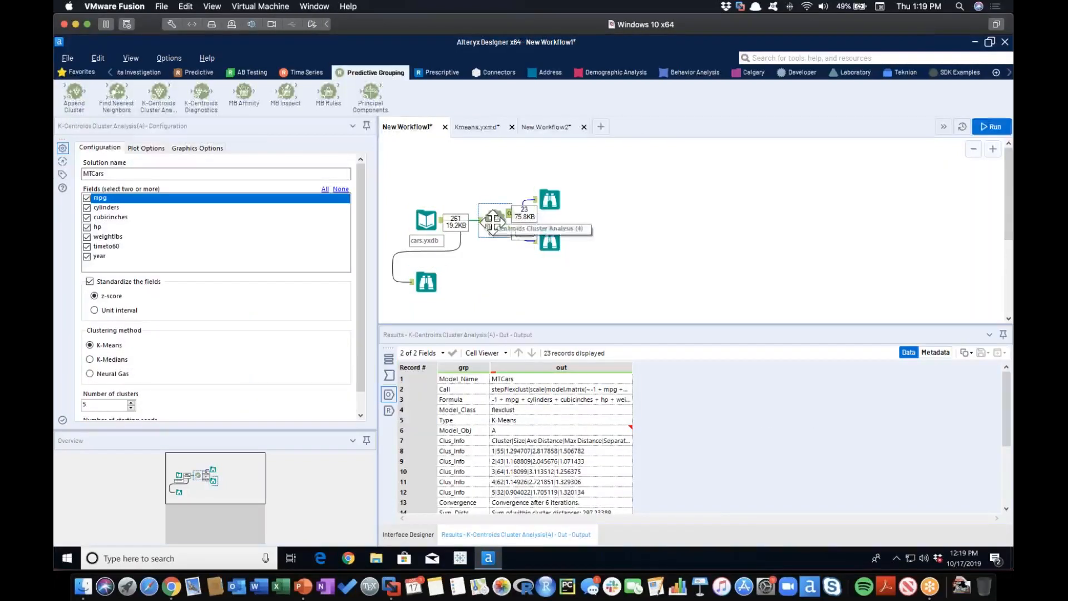
Examine the model object records in the Browse tool on the cluster analysis's upper output.
left_click(558, 202)
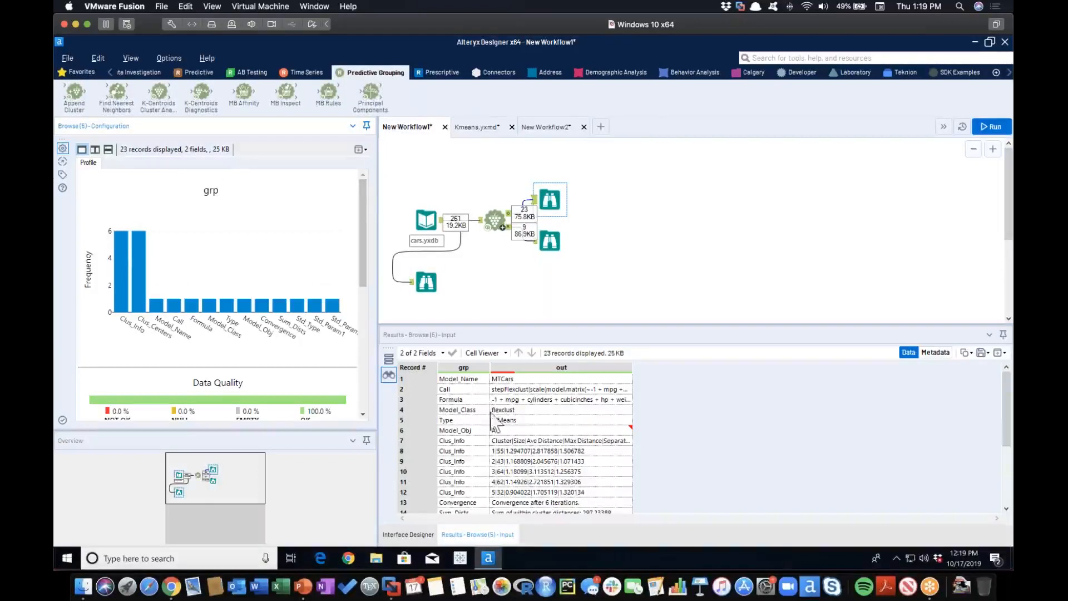
scroll(526, 431, "down", 2)
scroll(526, 431, "down", 2)
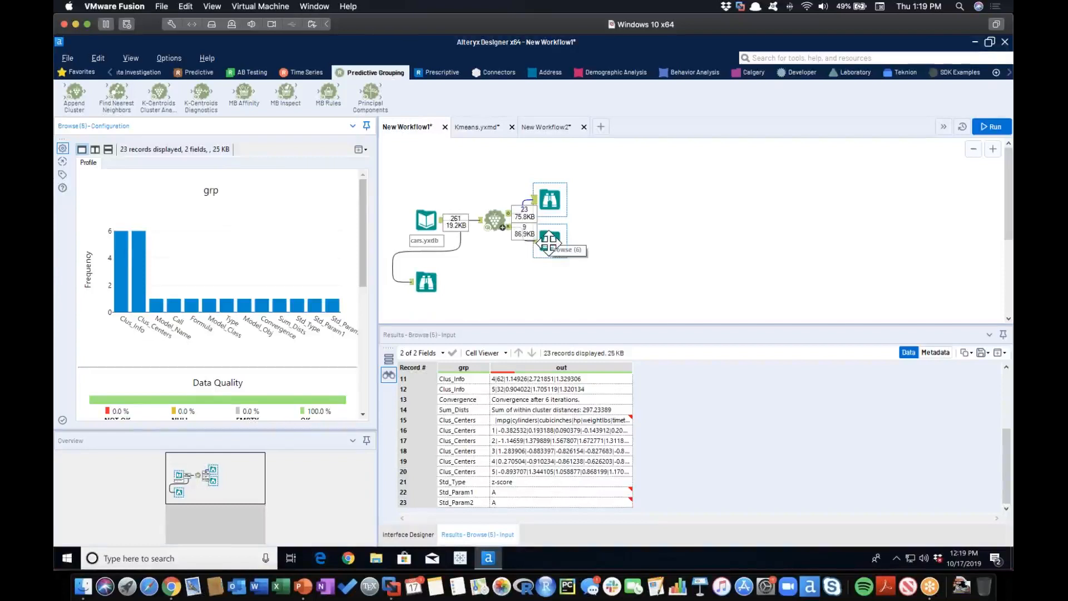
Open all records of the cluster analysis's report output in a new window and reposition it to read the summary report.
left_click(550, 244)
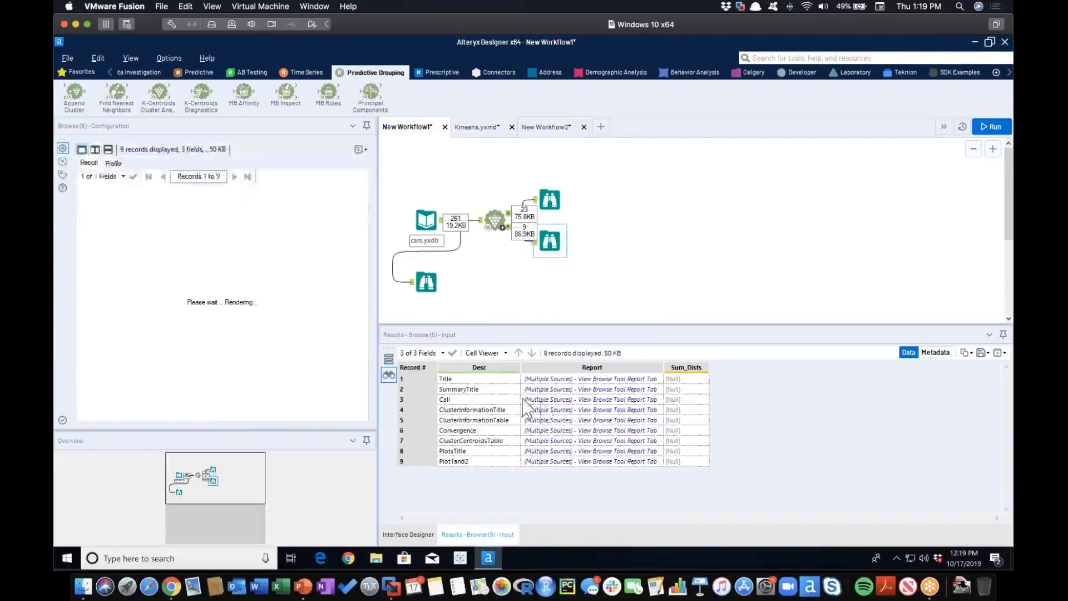
left_click(362, 148)
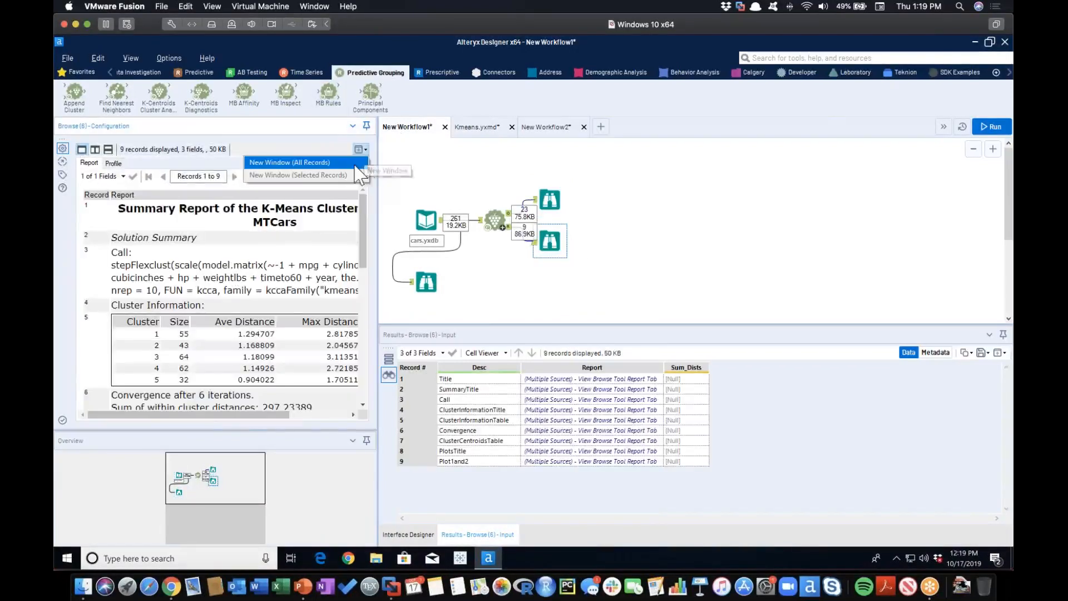
left_click(351, 164)
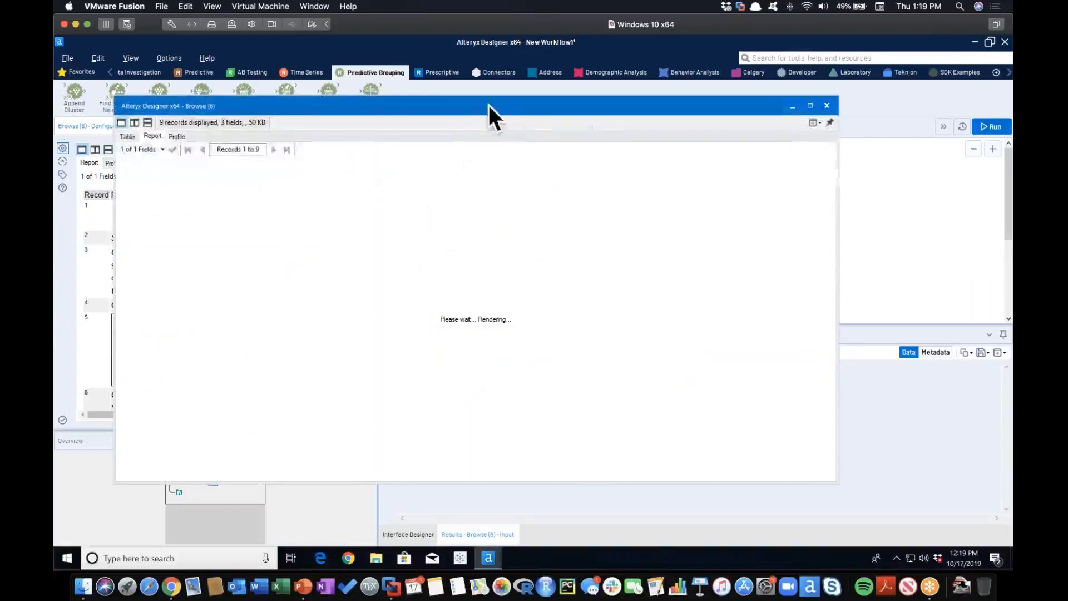
left_click_drag(488, 106, 569, 58)
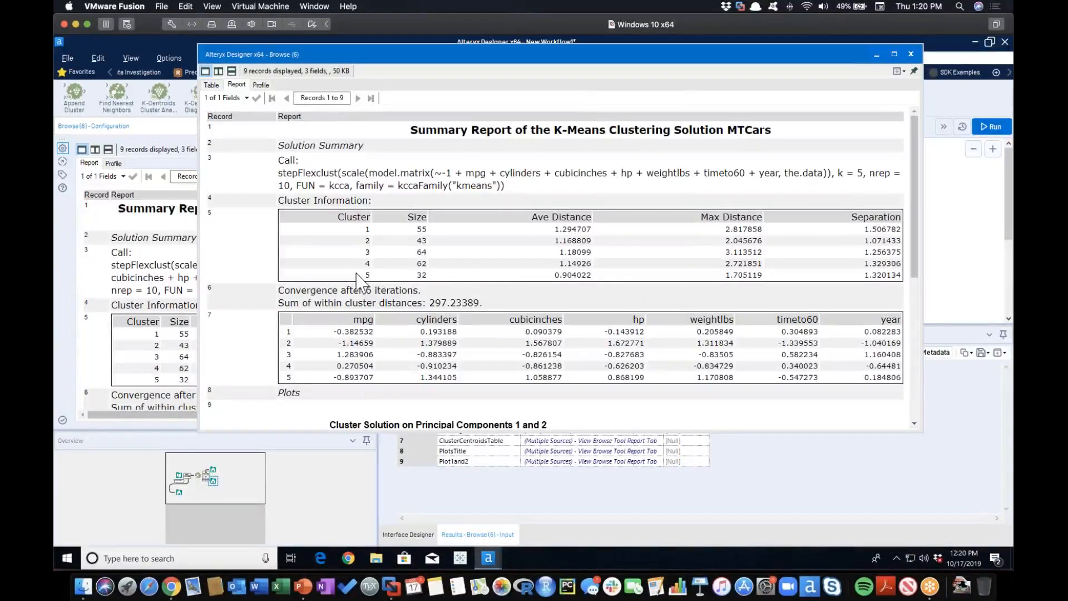
Examine the cluster information, centroid table and principal components plot in the K-Means summary report, and close the report window.
left_click_drag(362, 275, 887, 279)
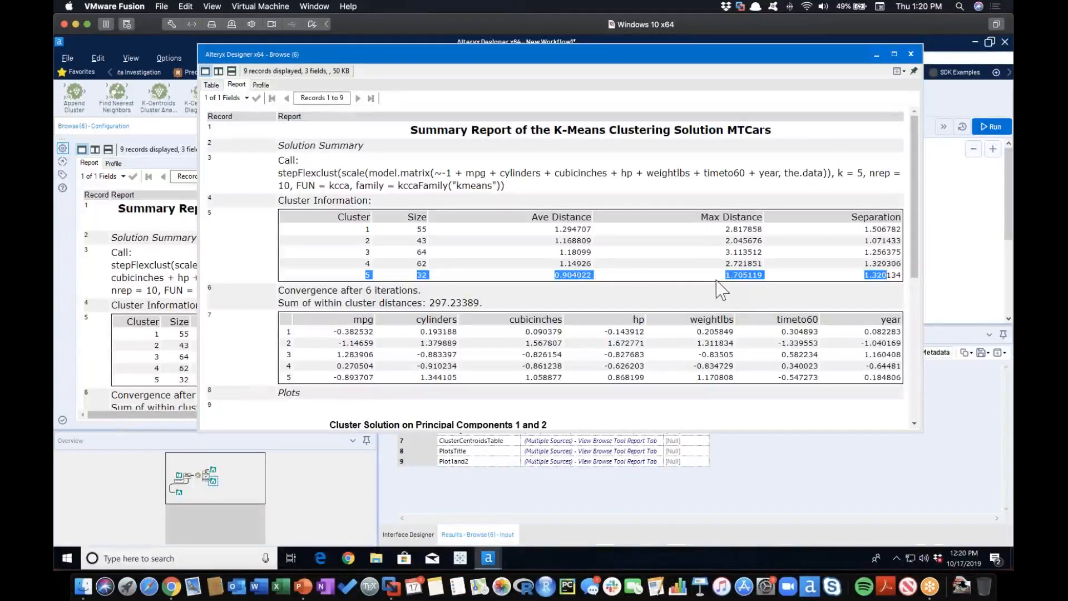
left_click(750, 277)
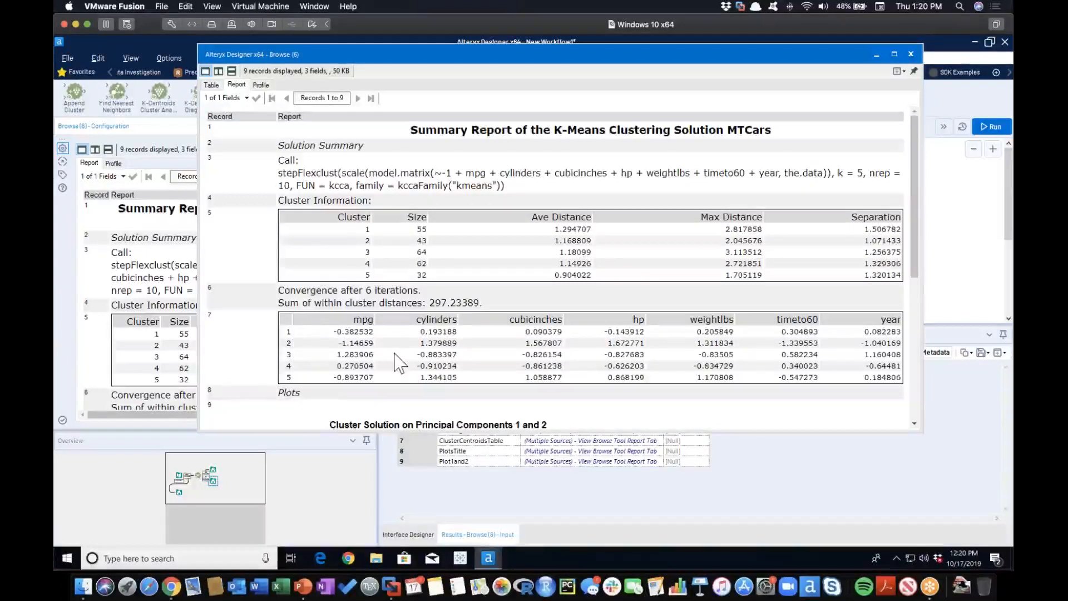
scroll(396, 366, "down", 3)
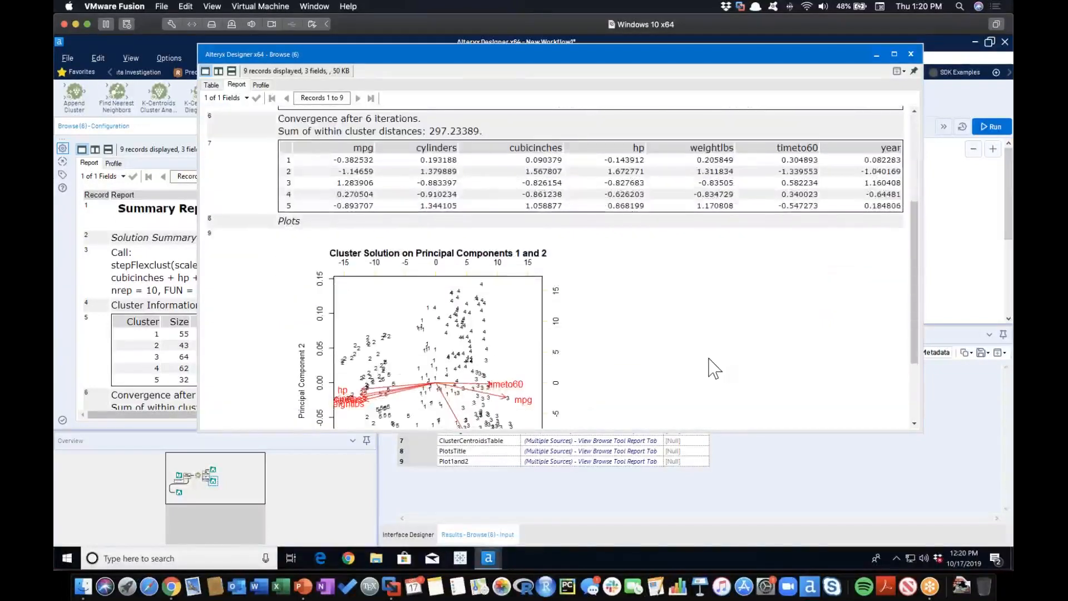
scroll(714, 368, "down", 2)
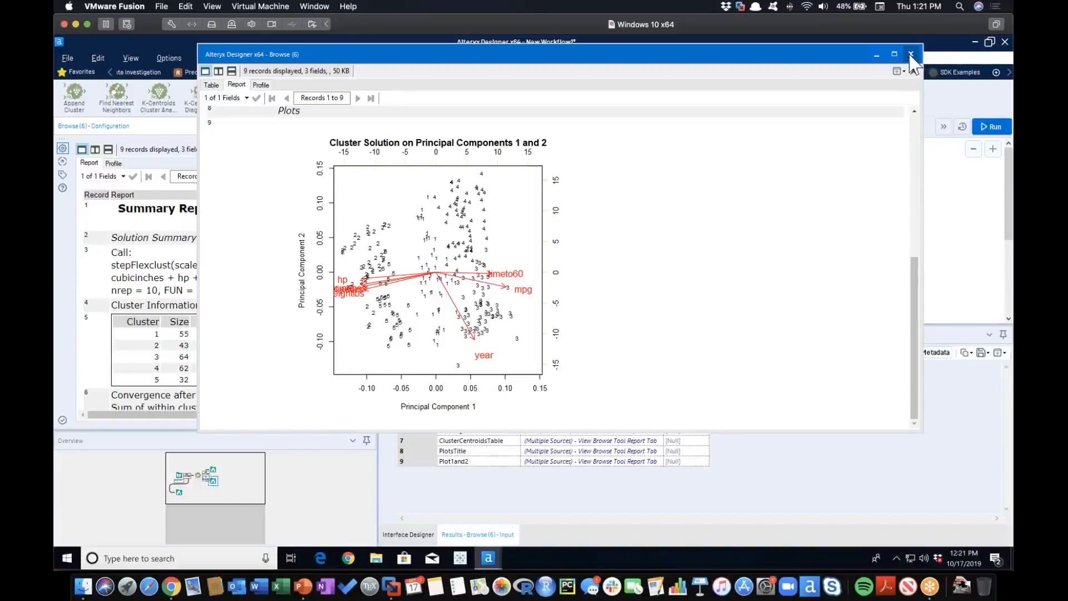
scroll(820, 243, "up", 5)
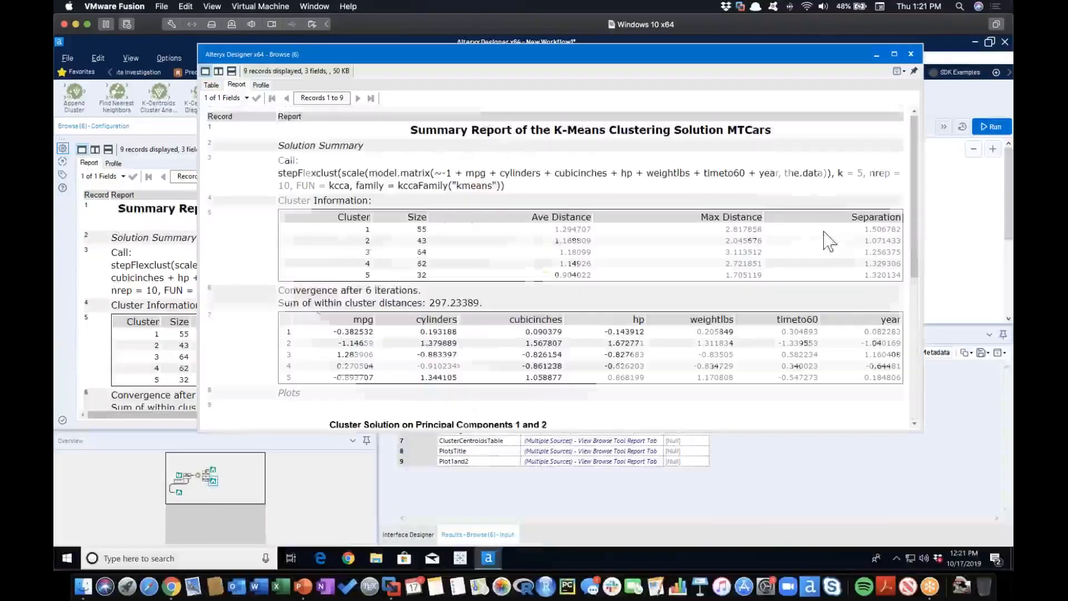
left_click(911, 55)
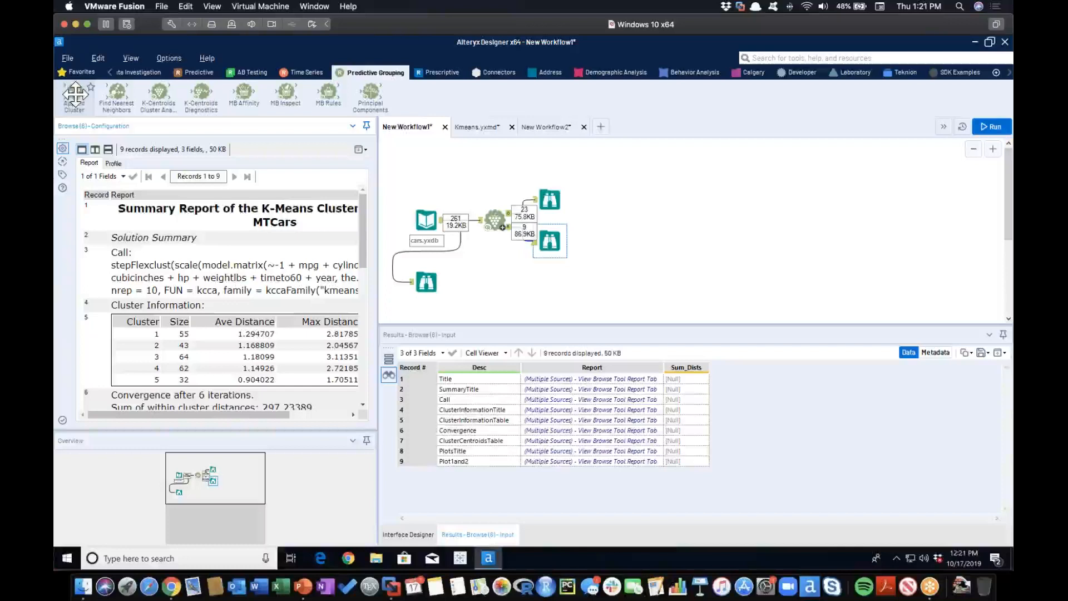
Add an Append Cluster tool below the Browse tools and connect the cluster analysis's model output and the cars.yxdb data to its inputs.
left_click_drag(75, 95, 557, 283)
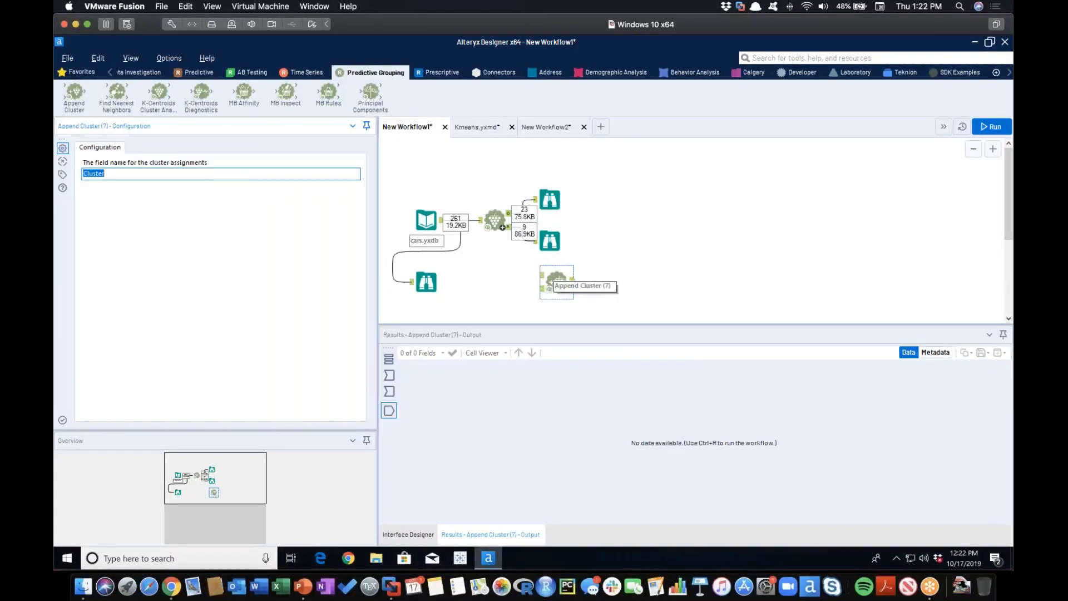
left_click(494, 219)
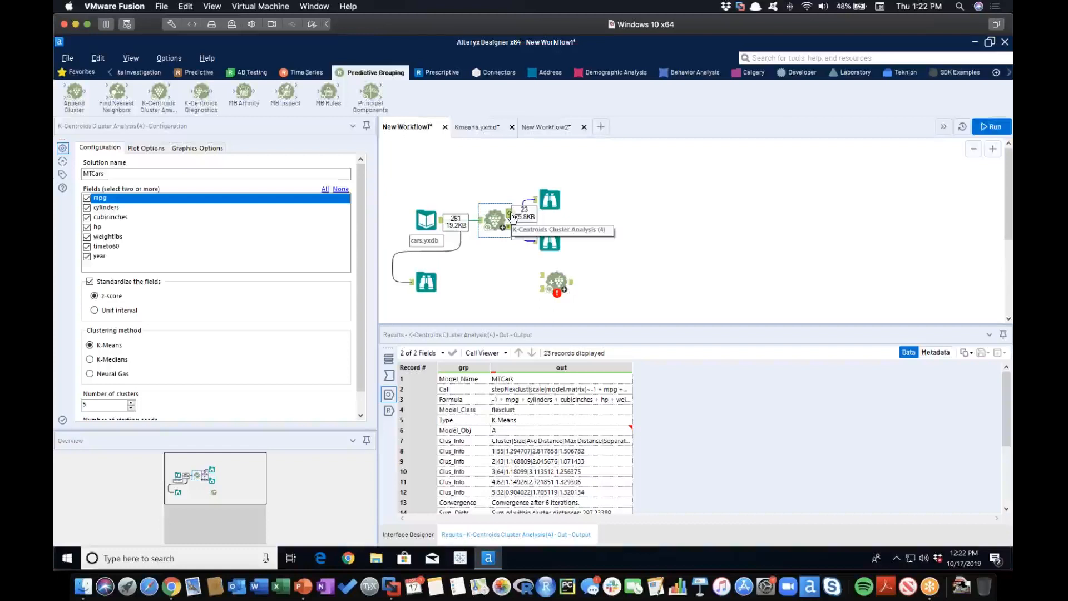
left_click_drag(512, 218, 551, 283)
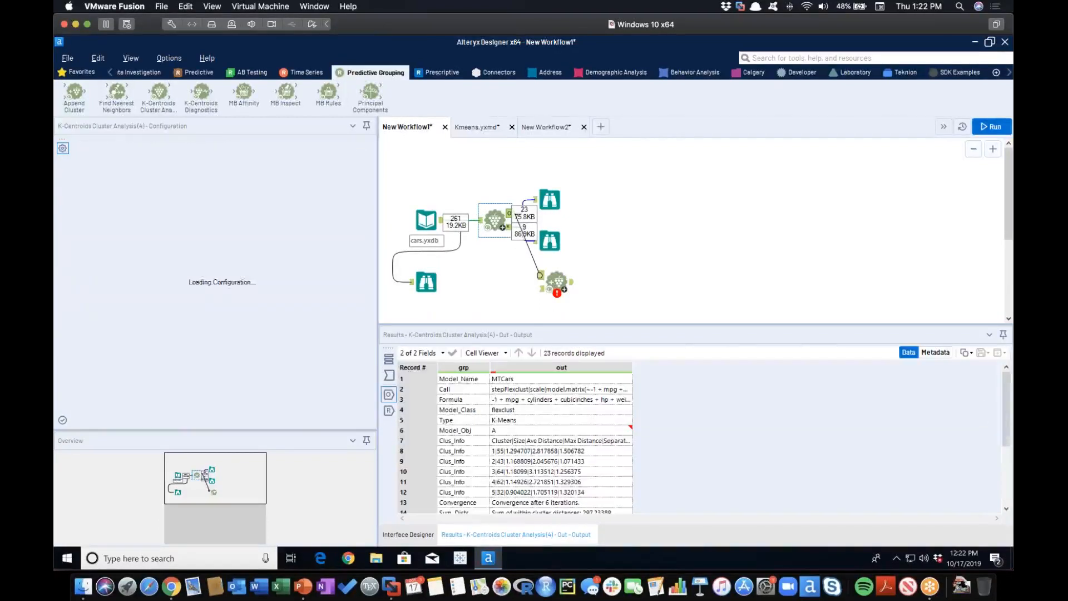
left_click_drag(443, 223, 554, 297)
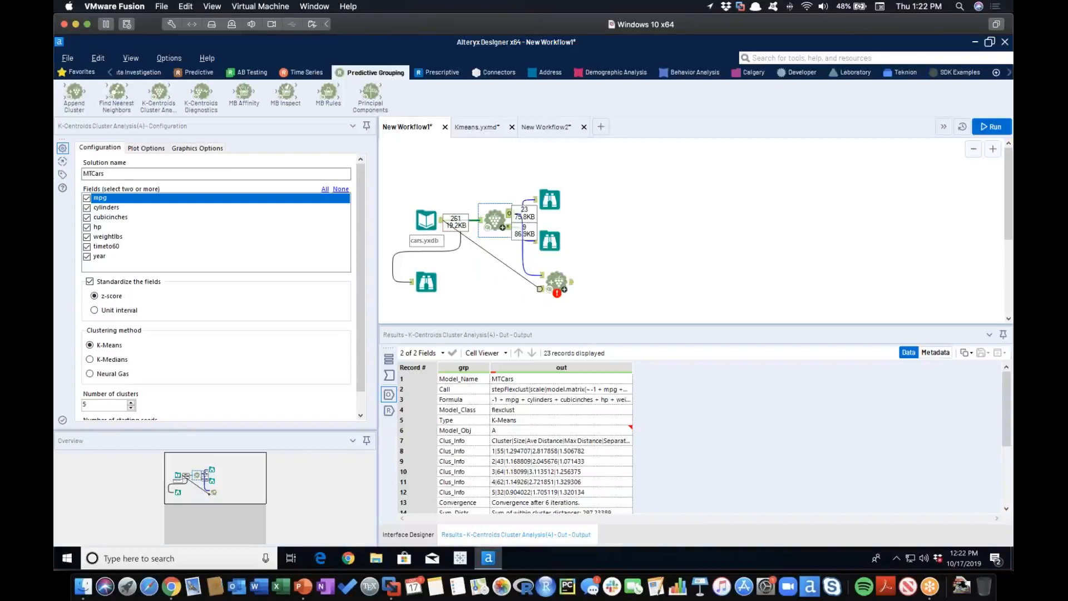
left_click_drag(540, 289, 539, 288)
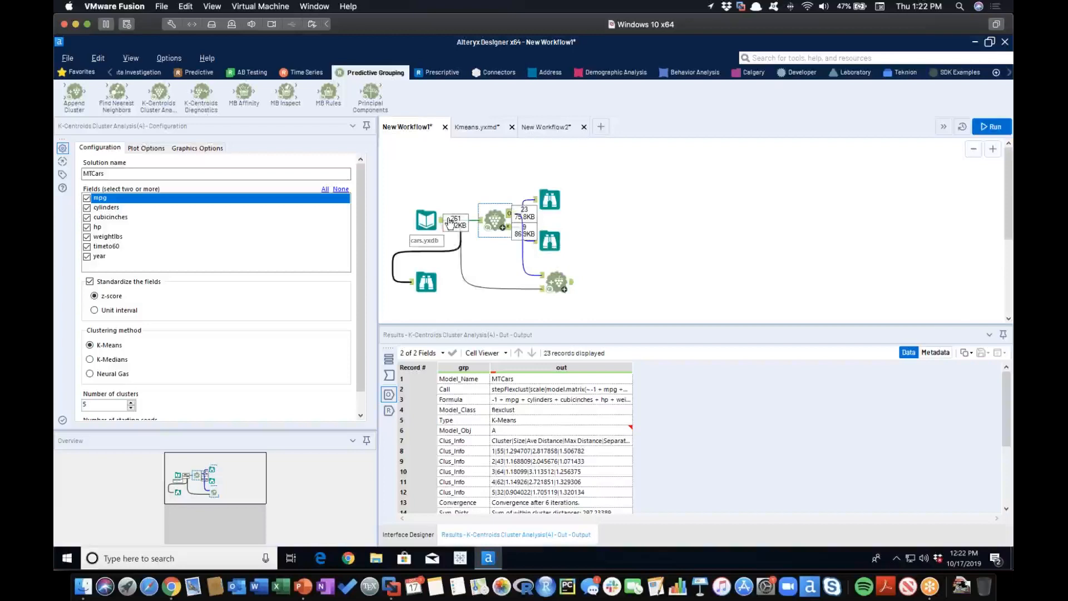
Add a Browse tool after Append Cluster, run the workflow and display the records with their cluster assignments.
left_click(556, 281)
right_click(557, 281)
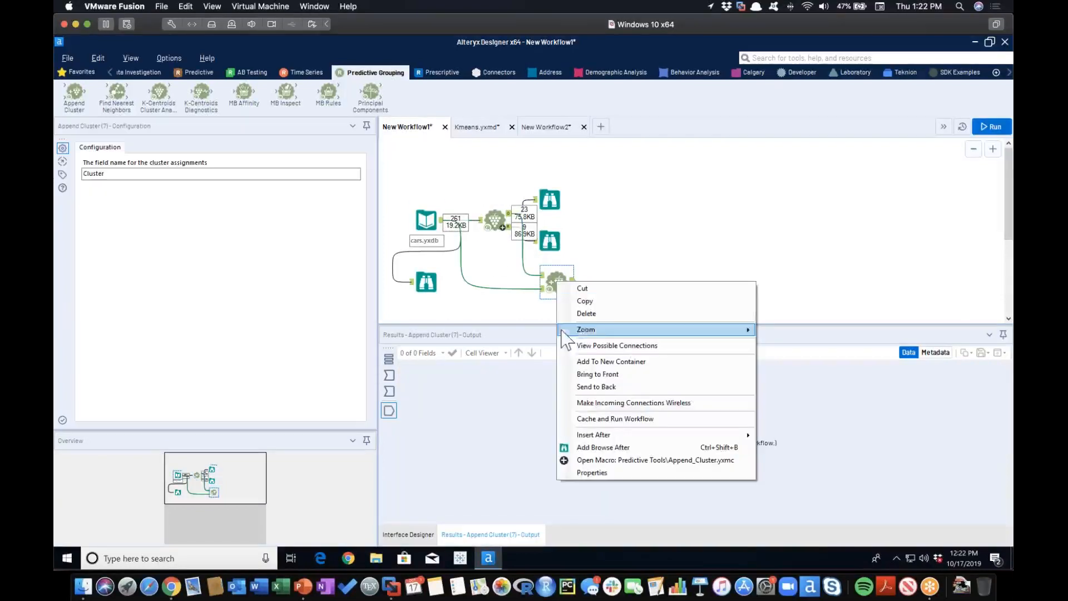
left_click(638, 449)
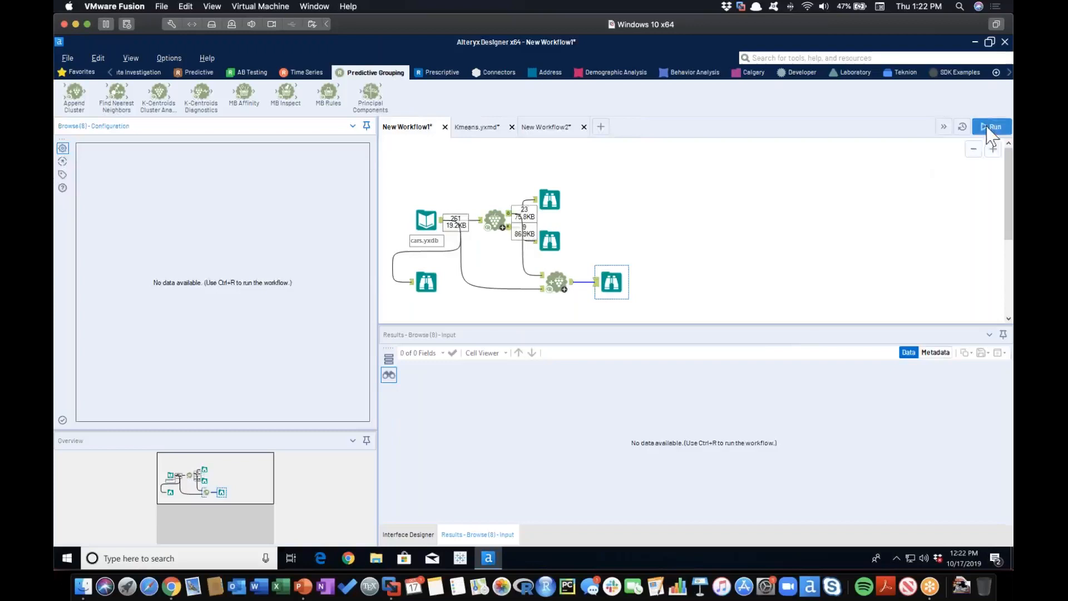
key("ctrl+r")
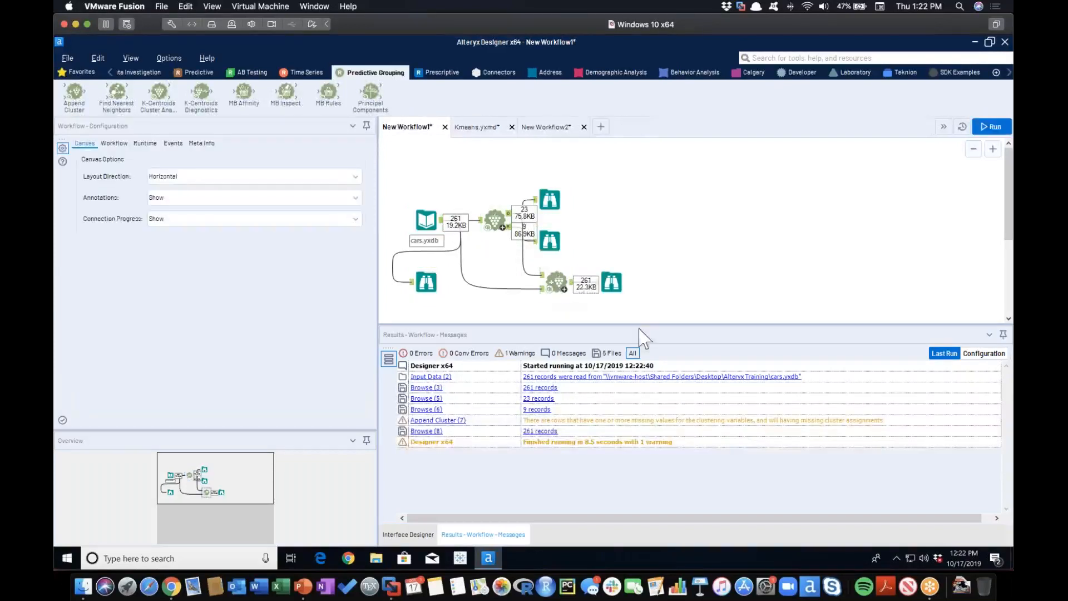
left_click(611, 282)
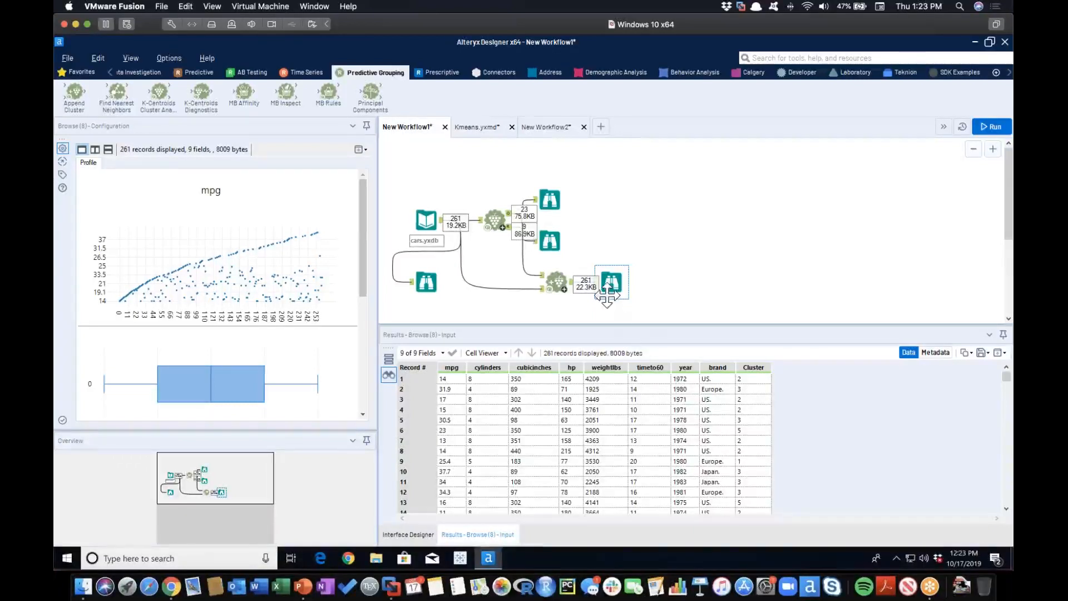
Move the Append Cluster's Browse tool farther away and add a Summarize tool connected to the Append Cluster output.
left_click_drag(613, 285, 720, 286)
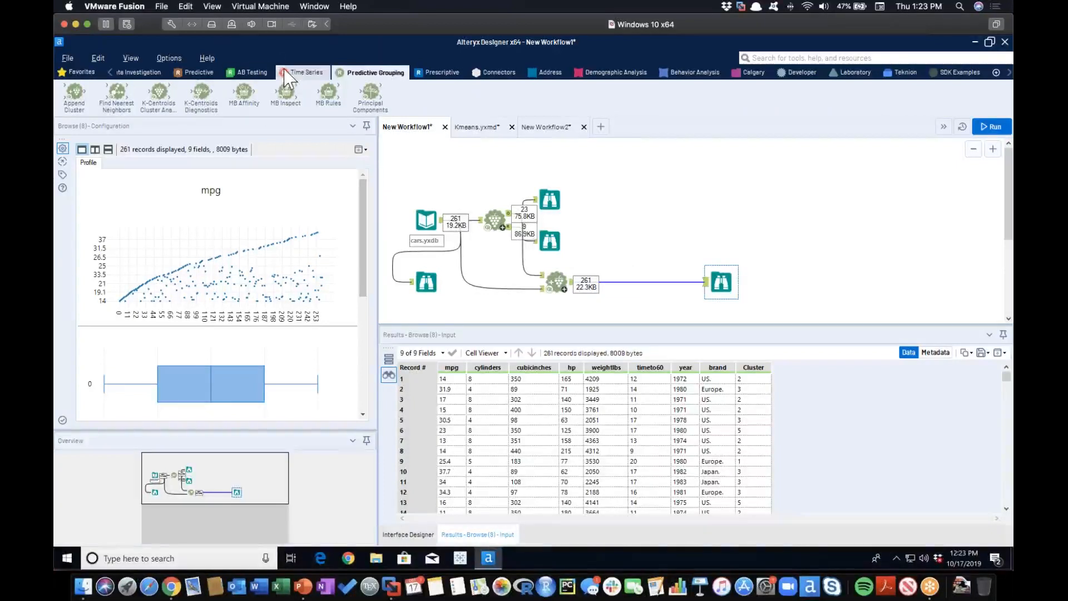
left_click(110, 73)
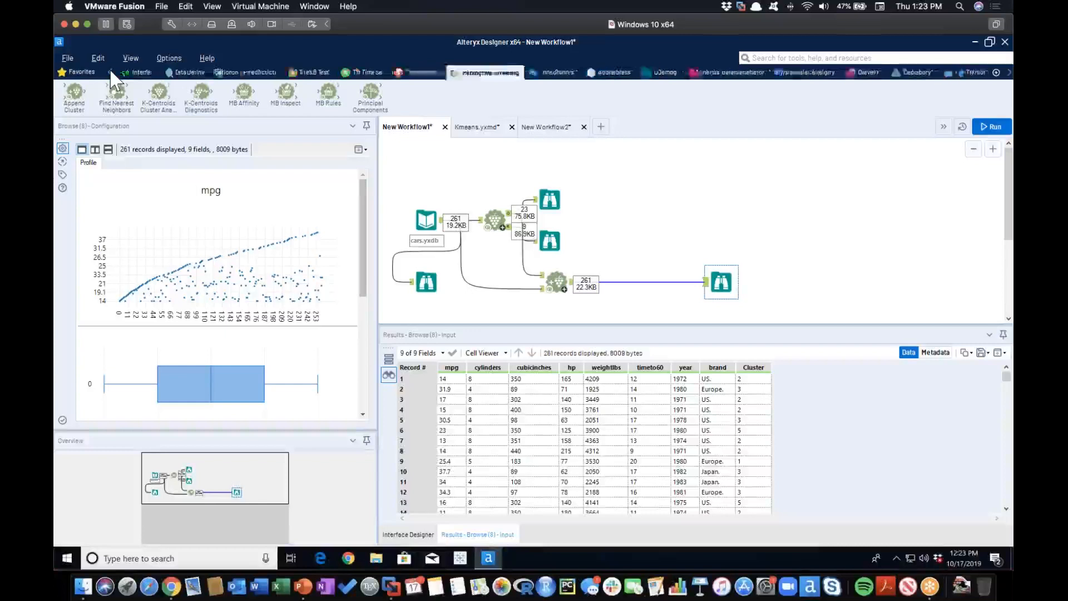
left_click(189, 73)
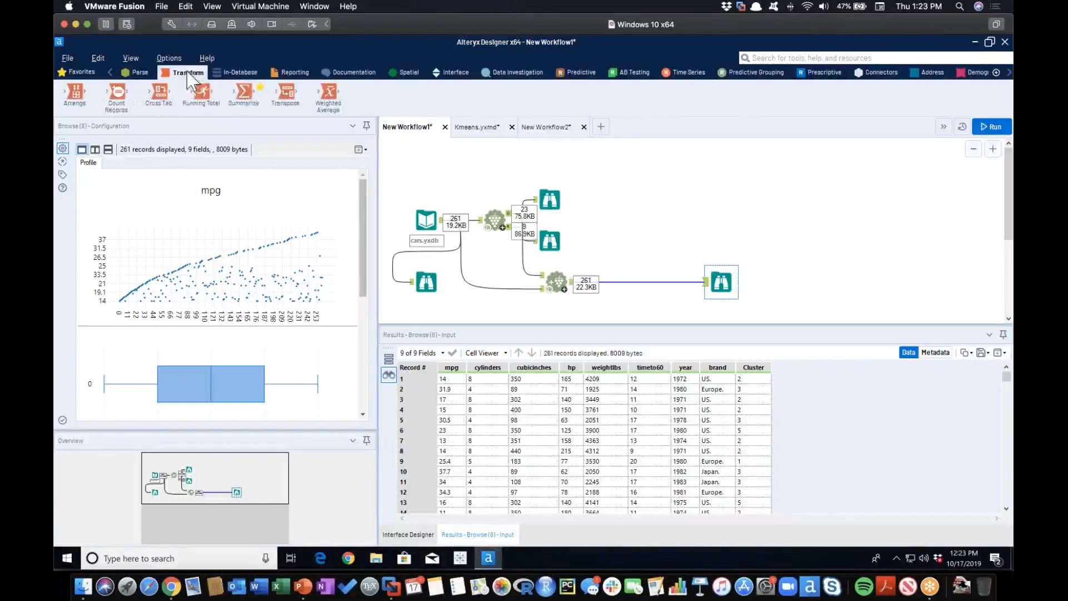
left_click_drag(247, 96, 626, 241)
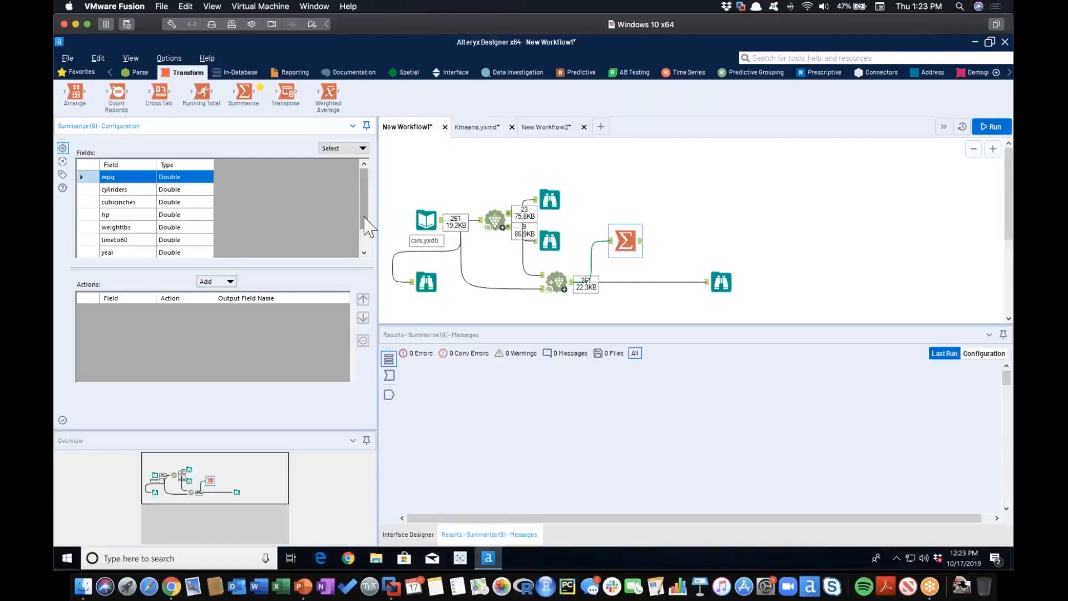
Configure the Summarize tool to group by Cluster and calculate the average of cylinders.
scroll(279, 245, "down", 1)
left_click(157, 243)
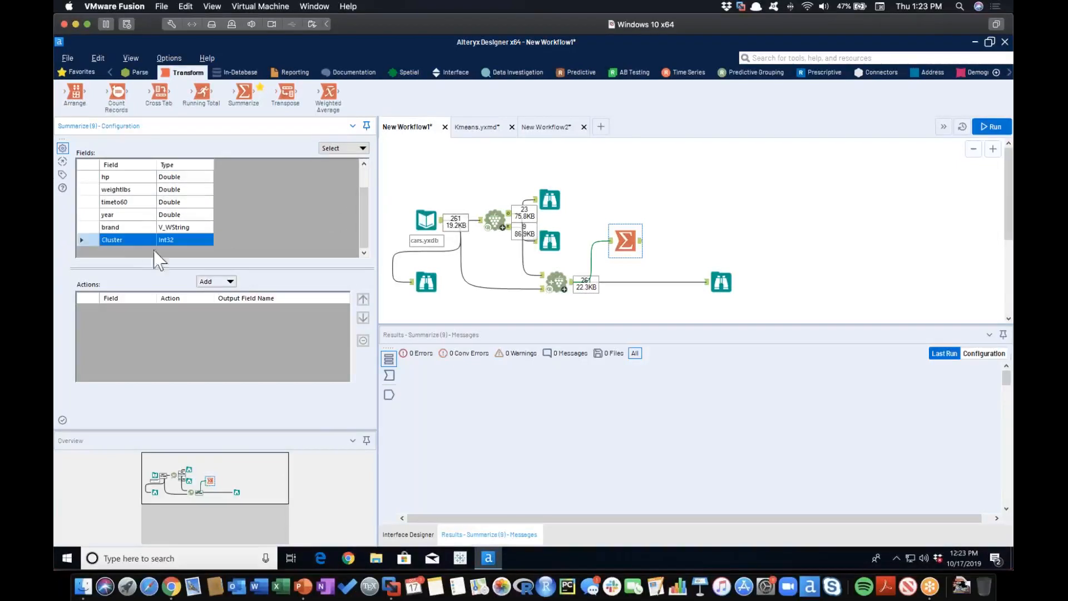
left_click(229, 281)
left_click(236, 295)
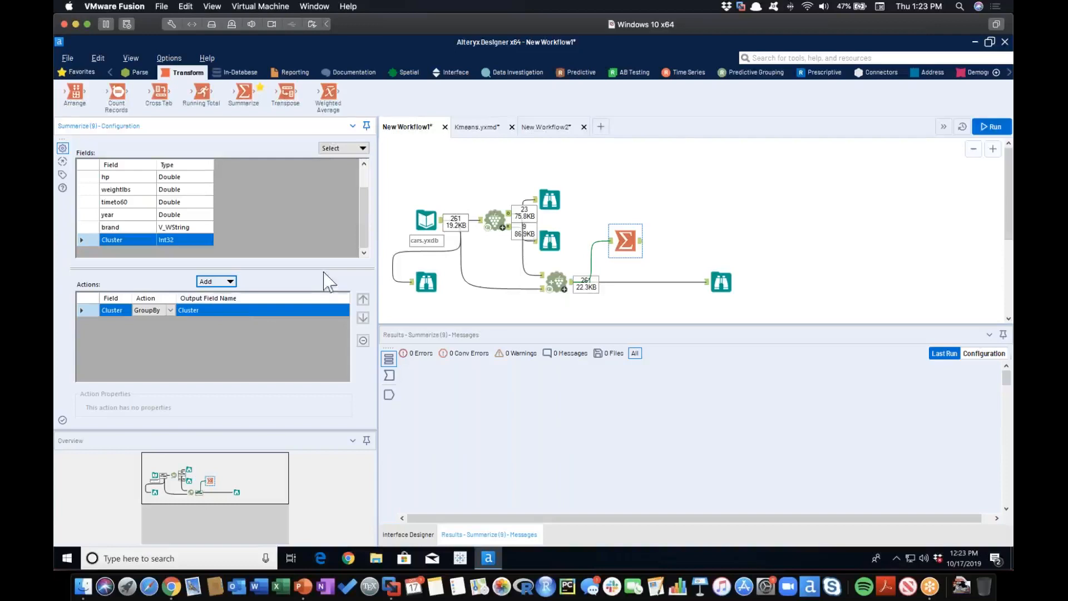
scroll(368, 189, "up", 1)
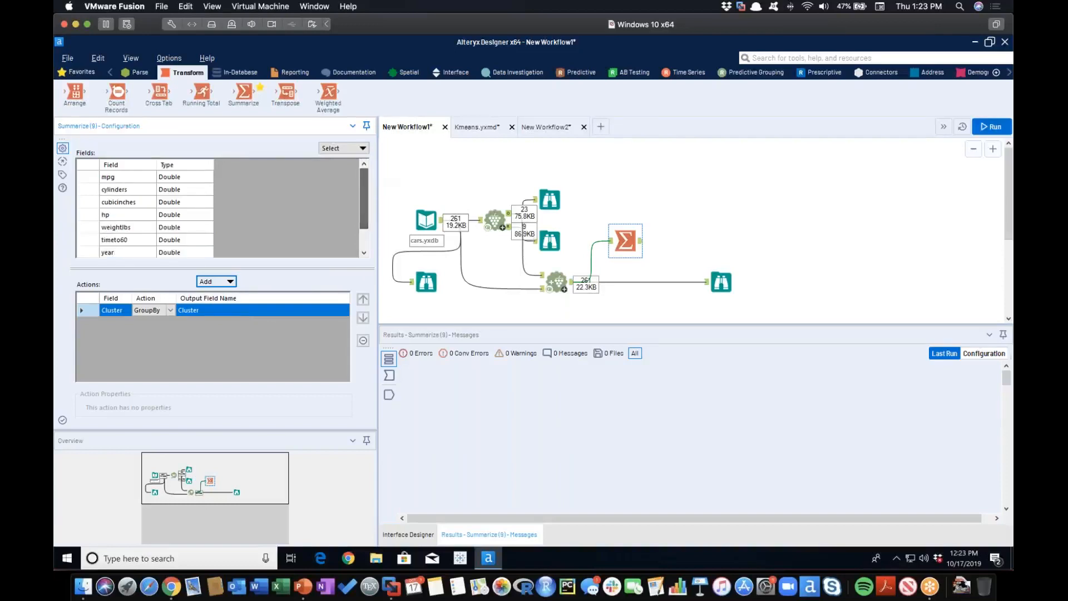
left_click(131, 190)
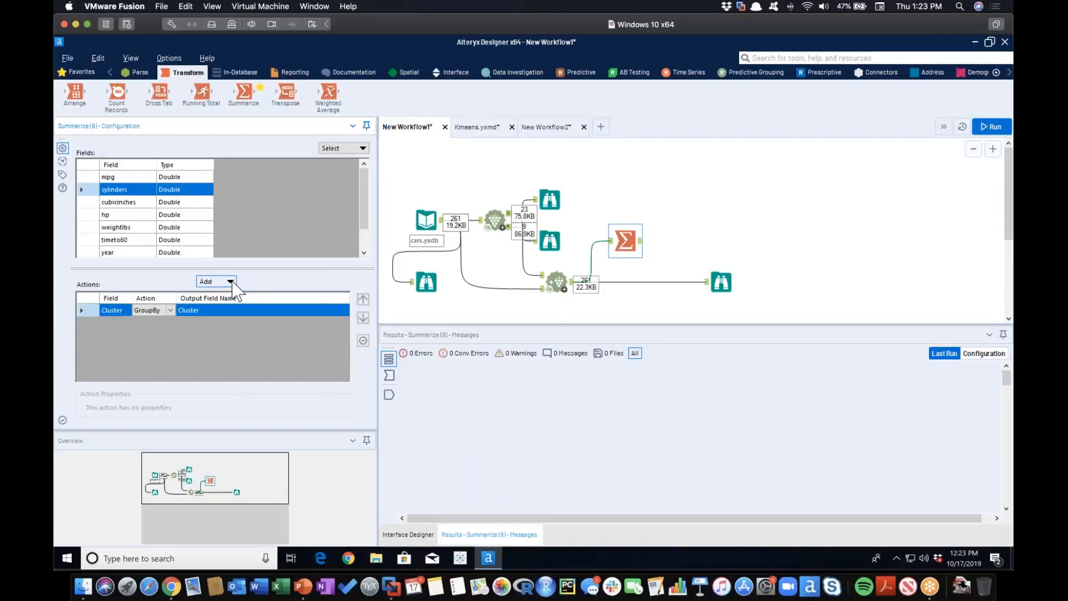
left_click(231, 283)
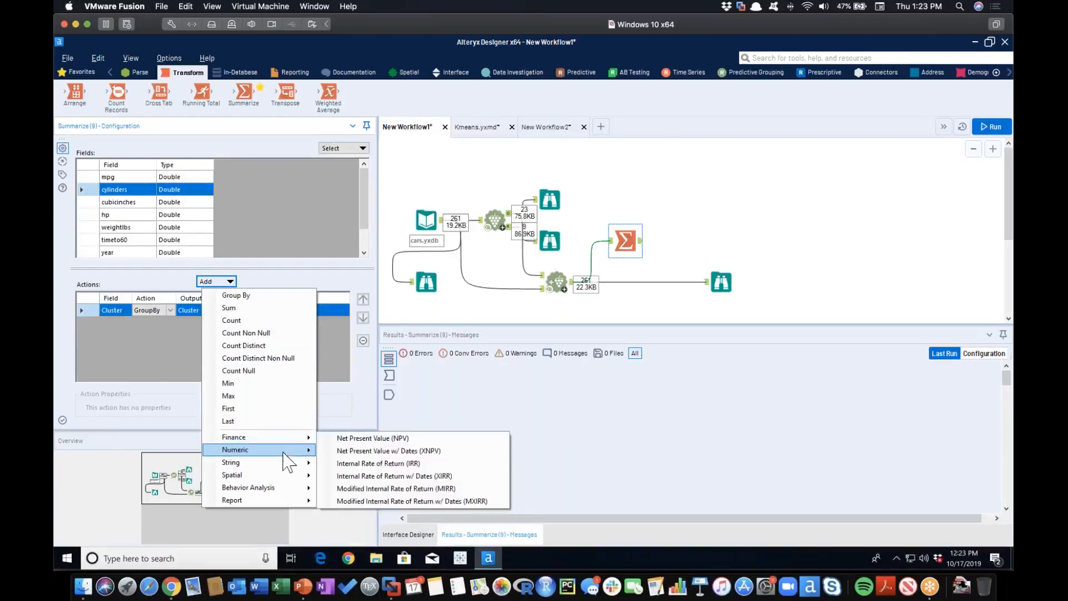
mouse_move(290, 451)
left_click(356, 400)
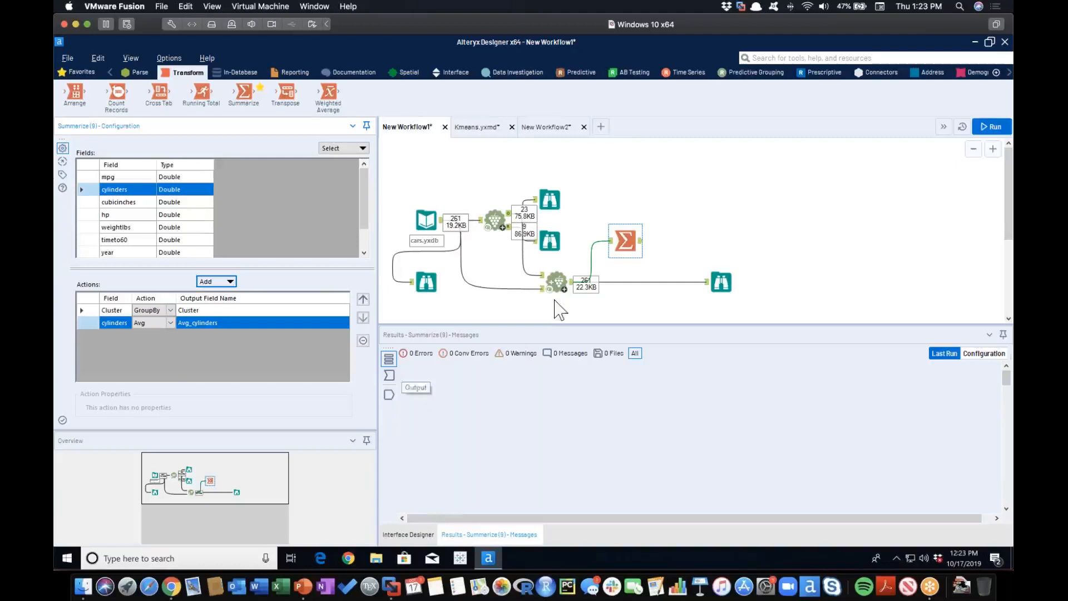
Add a Browse tool after Summarize, run the workflow and view the average cylinders per cluster.
left_click(626, 240)
right_click(627, 240)
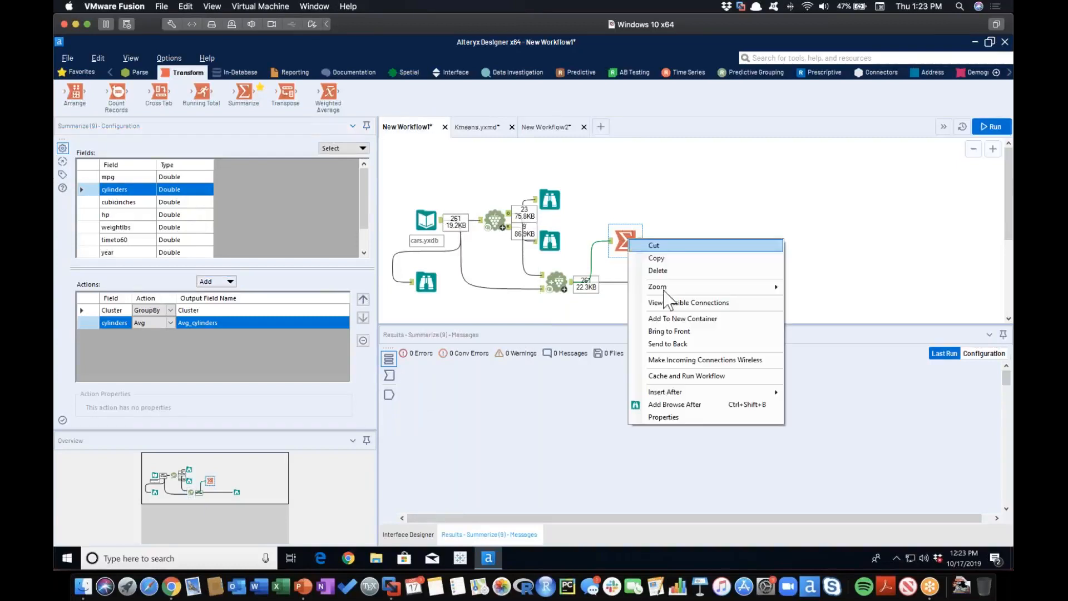
left_click(690, 405)
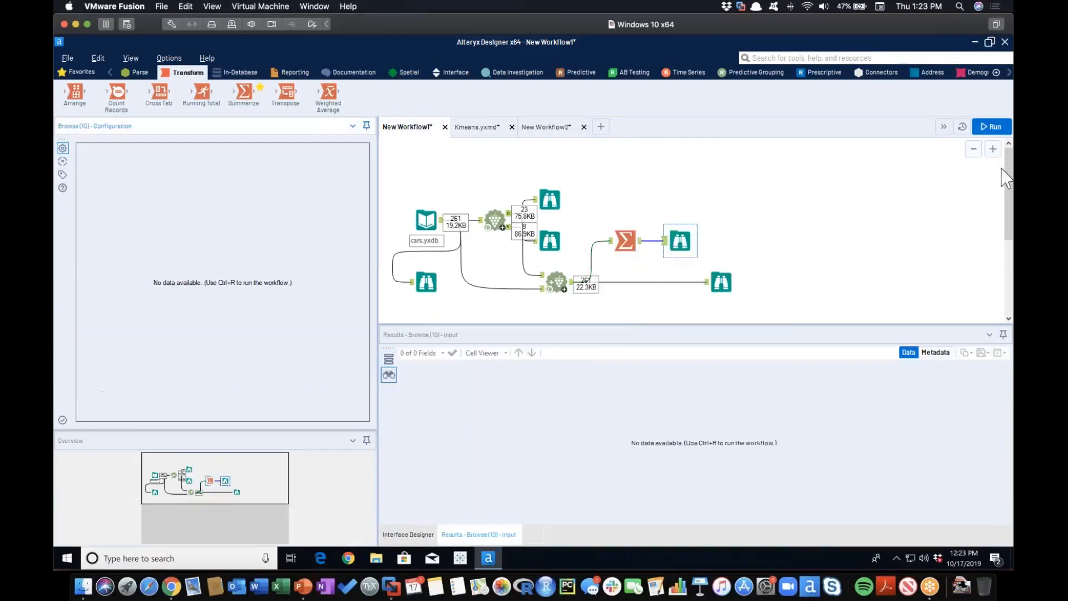
left_click(994, 127)
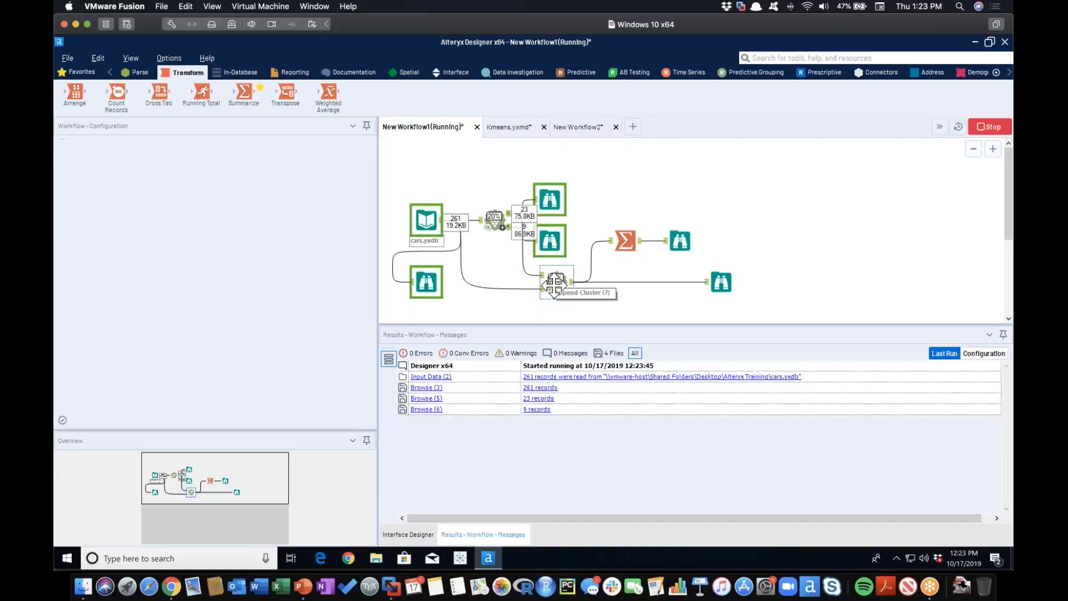
left_click(680, 241)
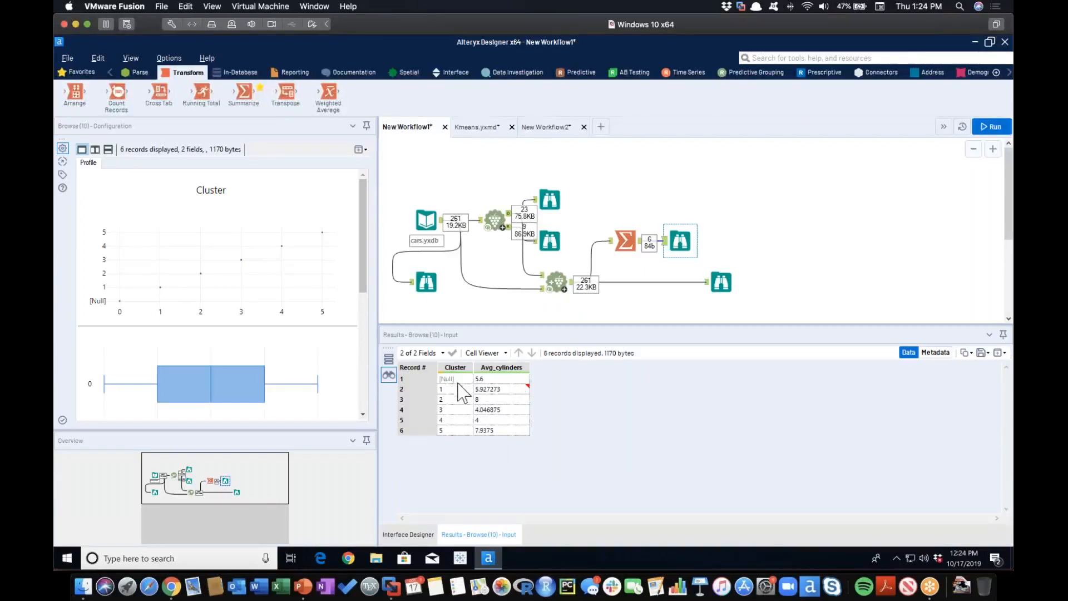
Add the average of mpg to the Summarize tool, rerun the workflow and view the summarized records in its Browse tool.
mouse_move(494, 392)
left_click(625, 241)
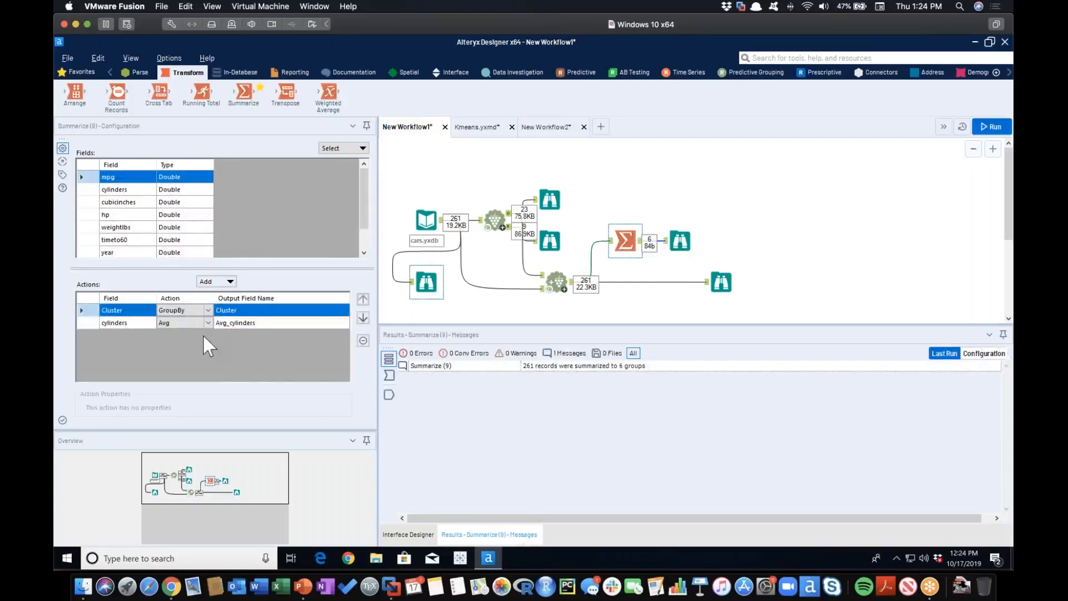
left_click(217, 281)
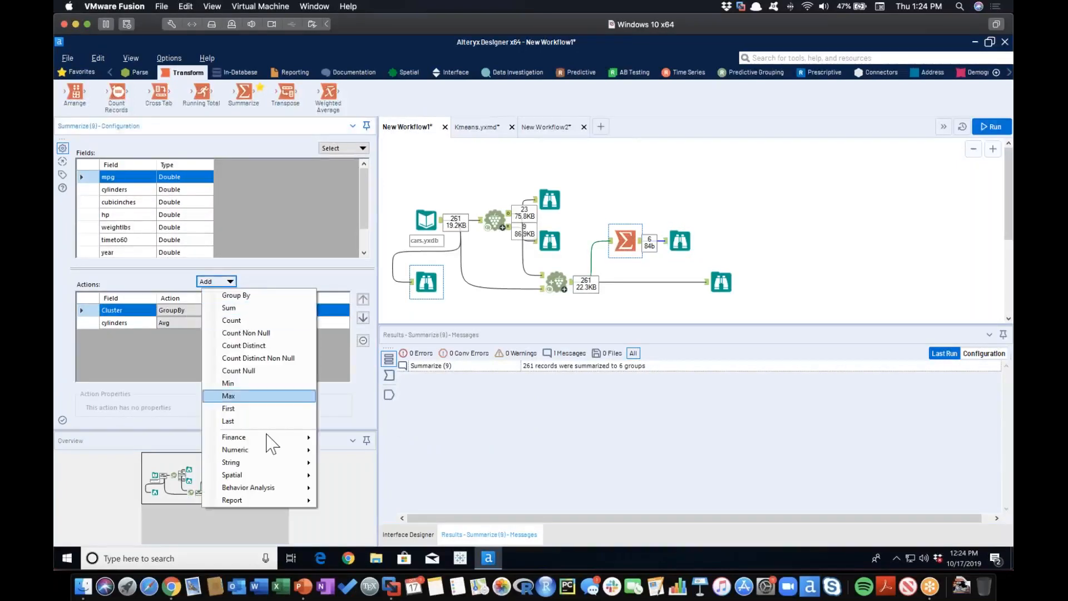
mouse_move(281, 450)
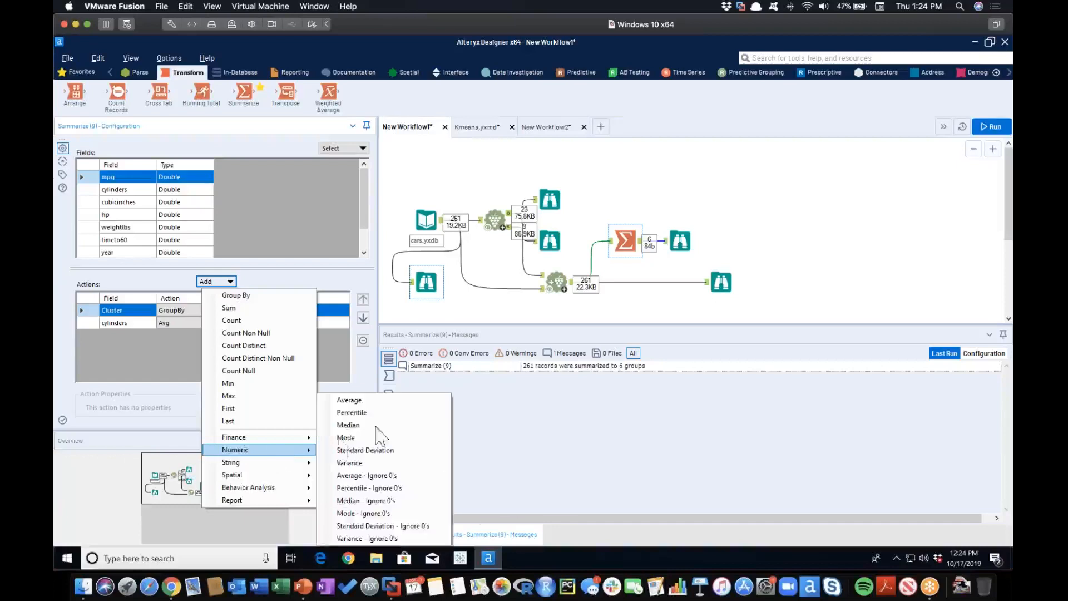
left_click(370, 401)
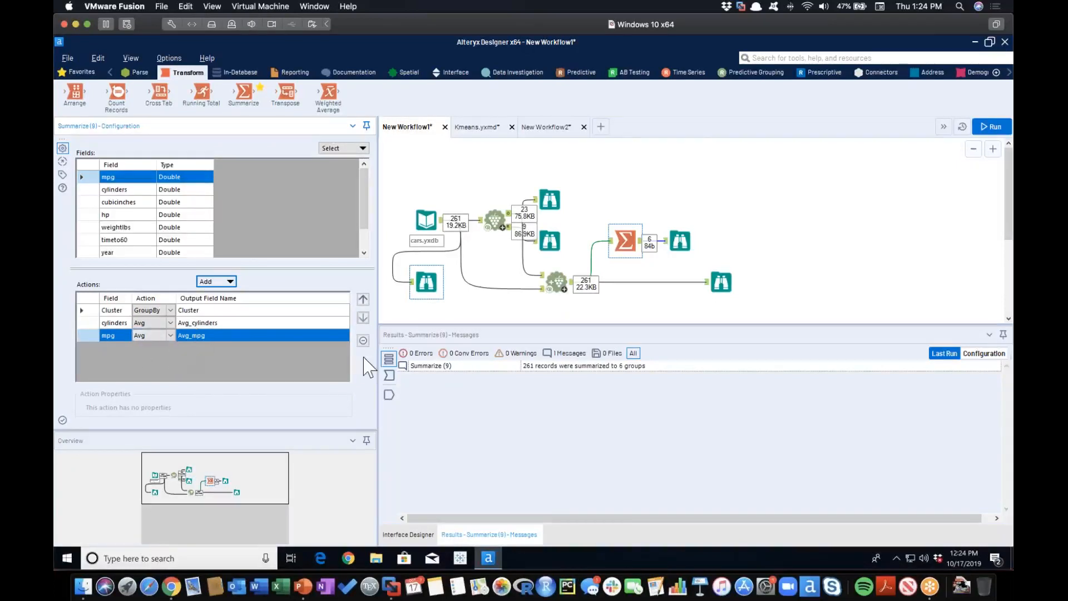
left_click(983, 128)
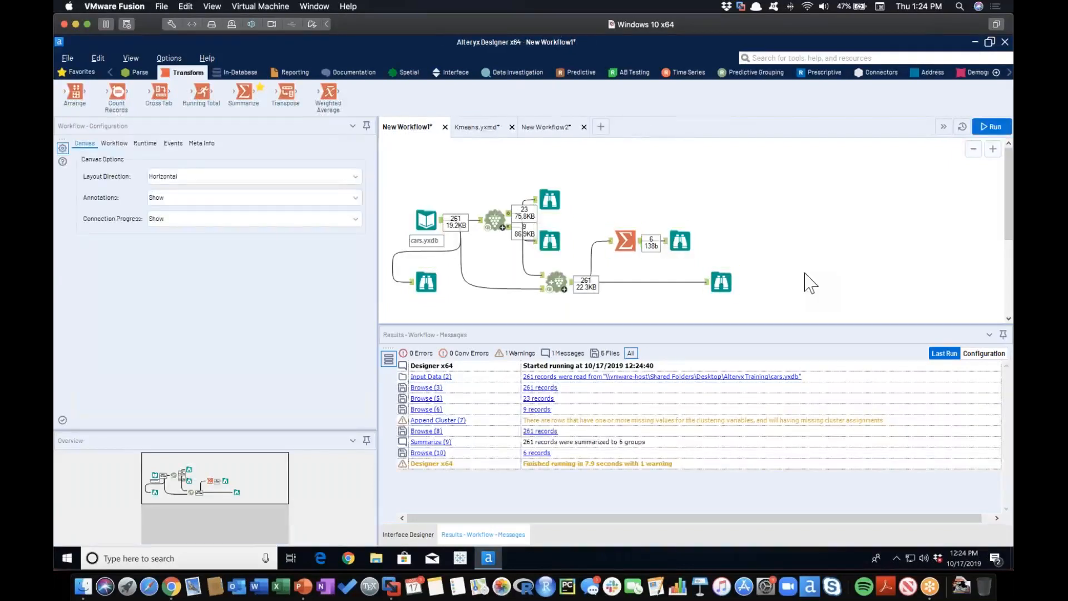
left_click(680, 241)
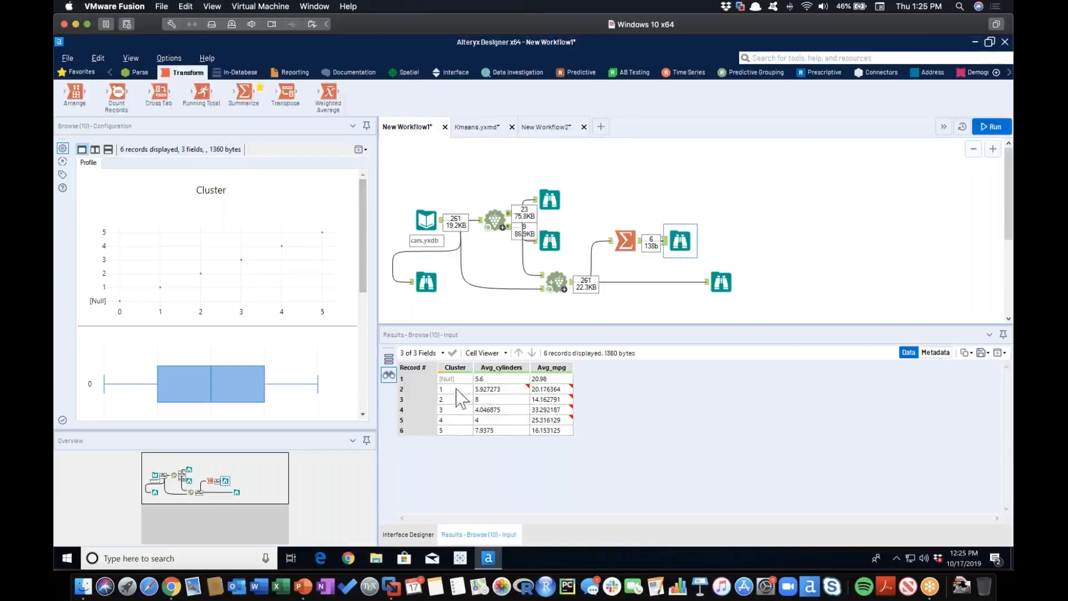
Review the K-Centroids configuration, the records with appended clusters, the Summarize settings and the per-cluster averages.
mouse_move(540, 393)
left_click(496, 223)
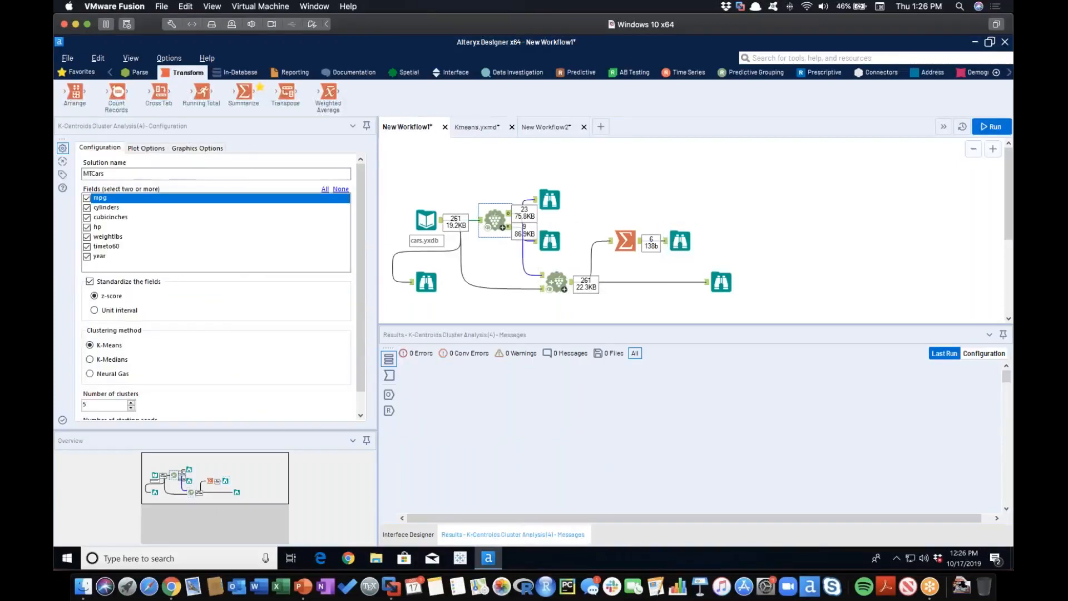
left_click(721, 282)
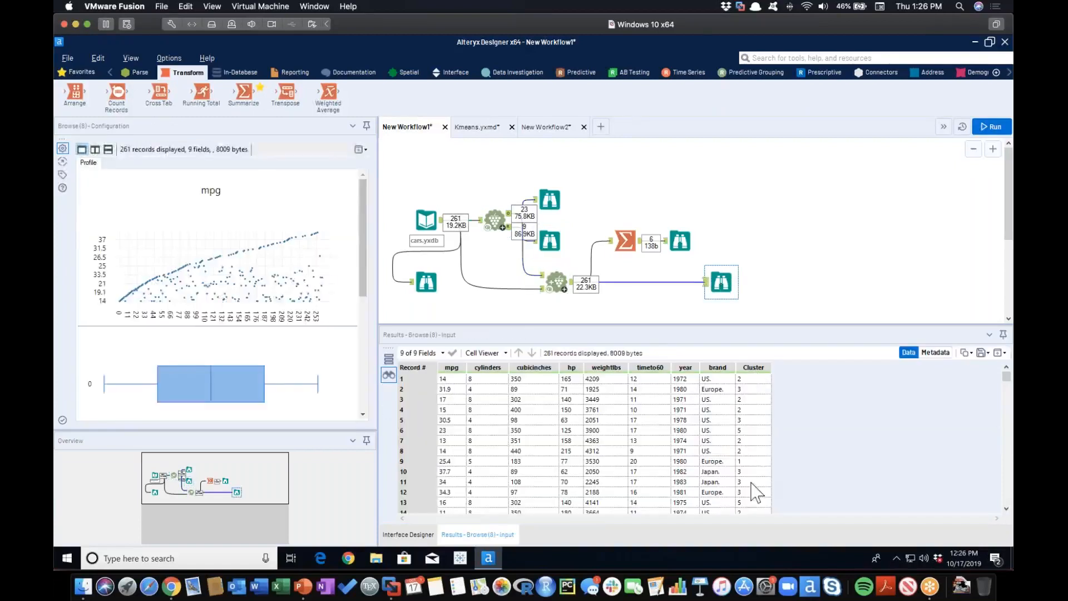
left_click(626, 240)
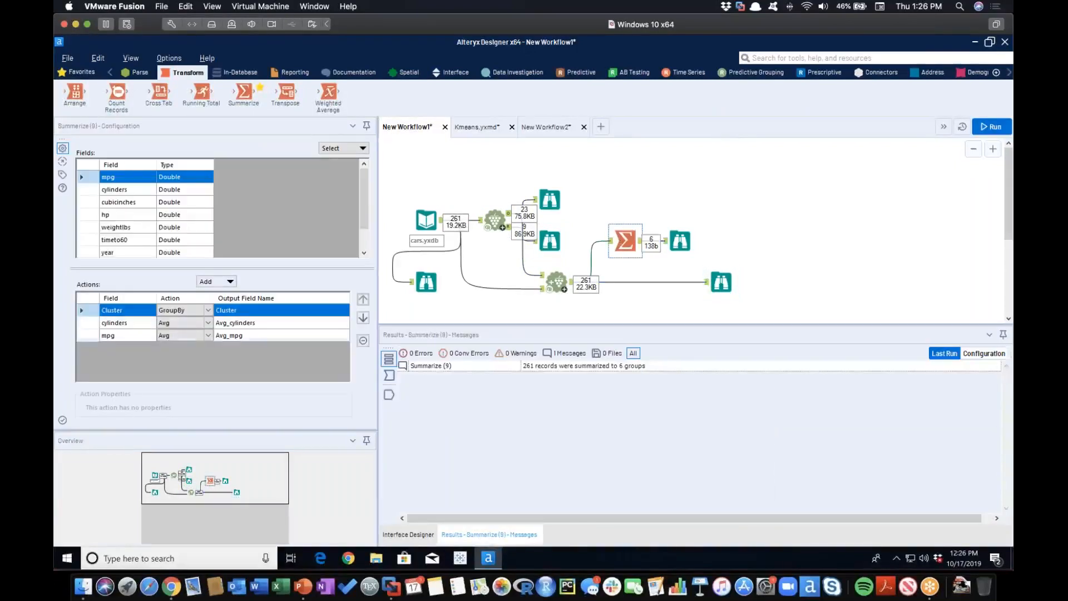
left_click(680, 241)
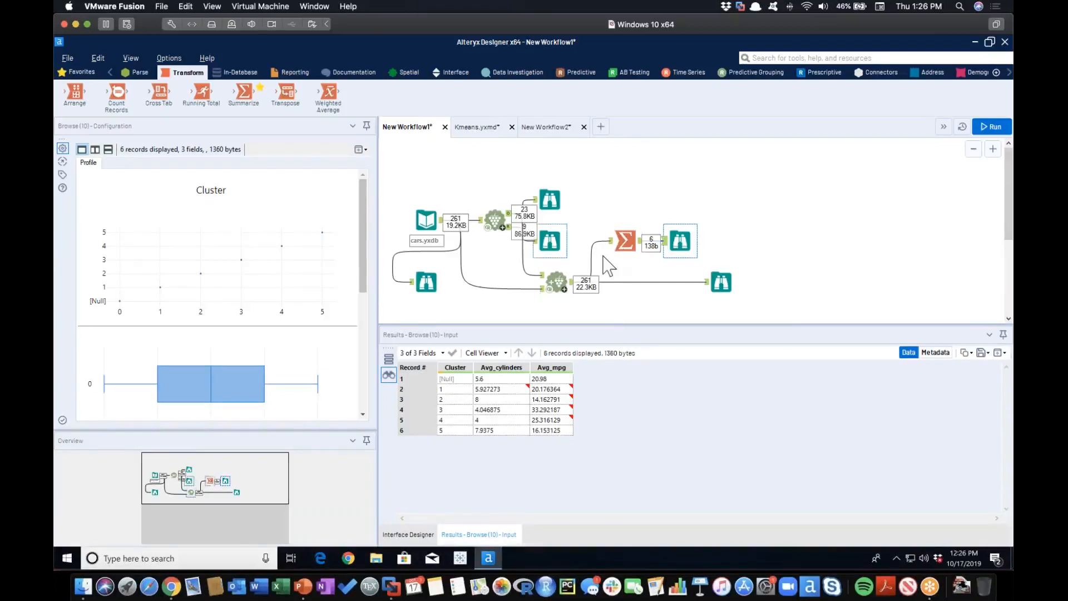
Delete the Summarize tool, its Browse, the Append Cluster's Browse and the Append Cluster tool from the workflow.
left_click_drag(592, 217, 793, 315)
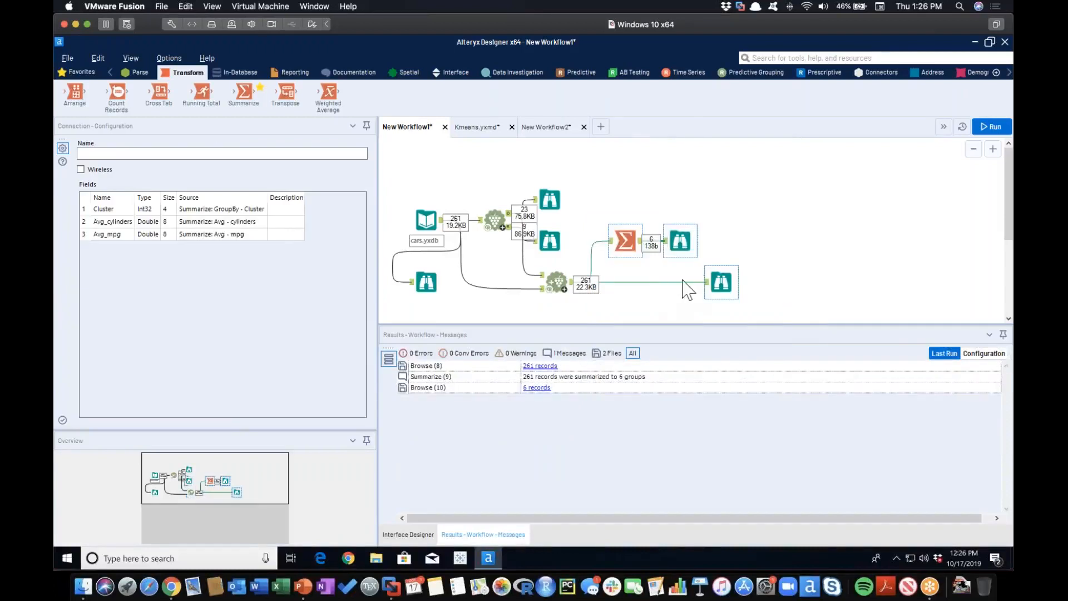
right_click(722, 281)
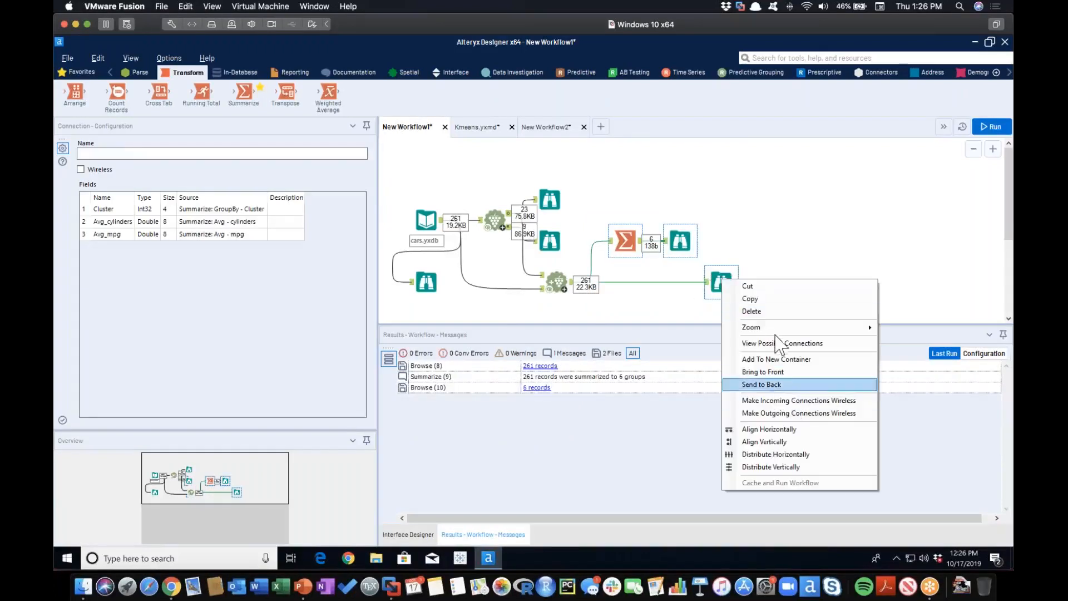
left_click(766, 312)
left_click(560, 286)
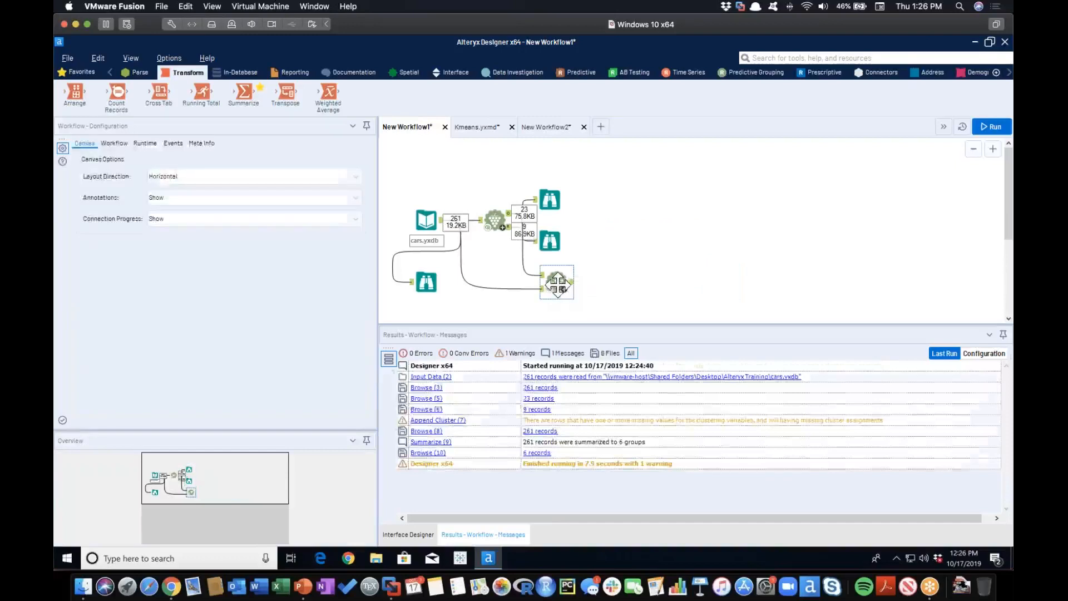
right_click(558, 285)
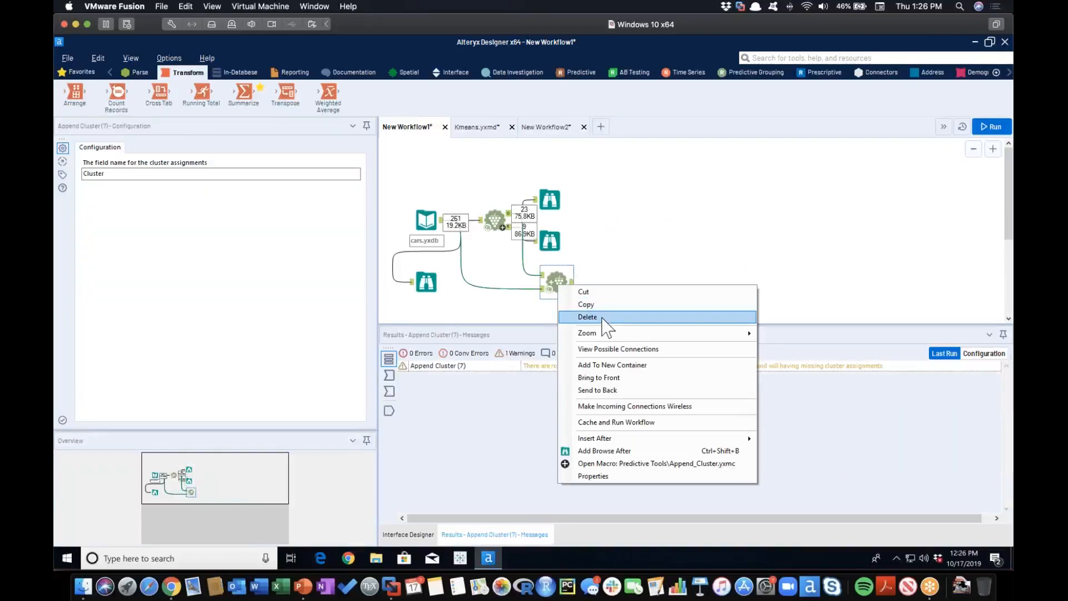
left_click(588, 317)
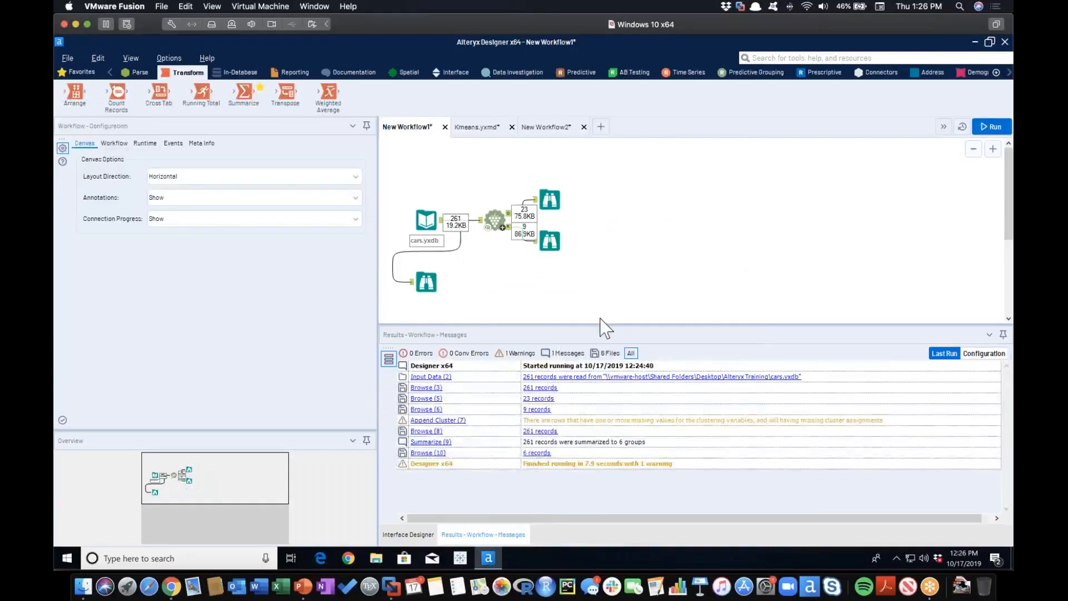
Add the Teknion Kmeans Cluster Select macro connected to the cars.yxdb input and attach Browse tools to all its outputs.
left_click_drag(924, 25, 895, 27)
left_click(979, 77)
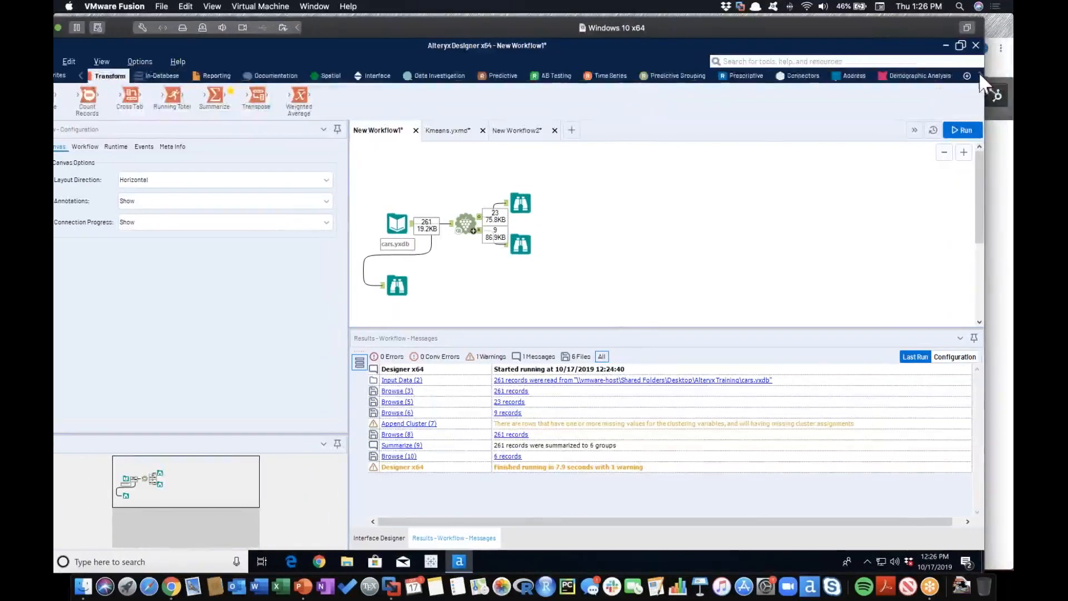
left_click(980, 77)
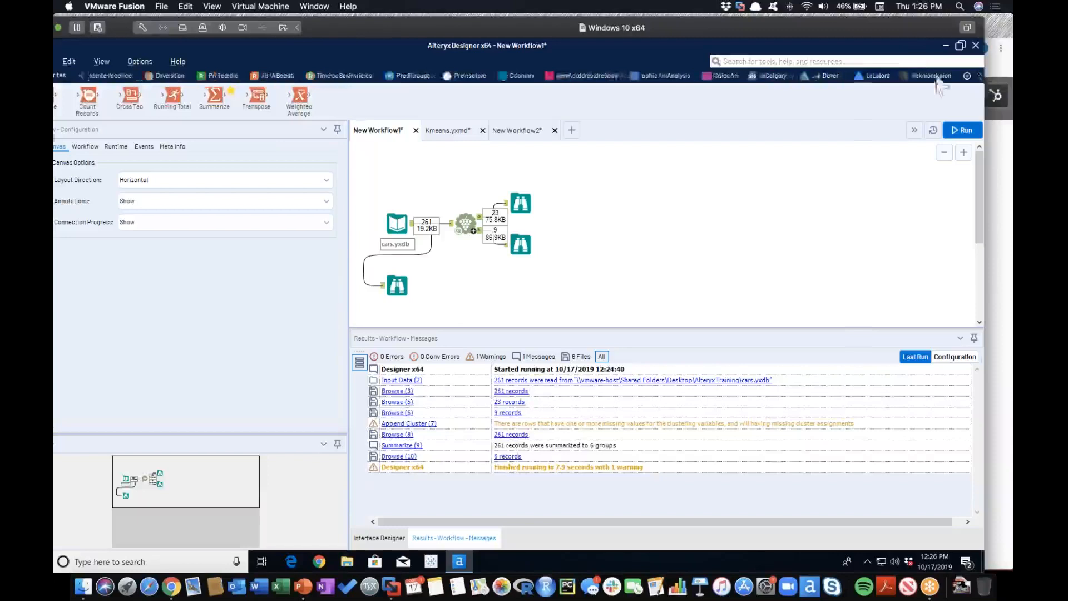
left_click(829, 76)
left_click_drag(688, 30, 734, 30)
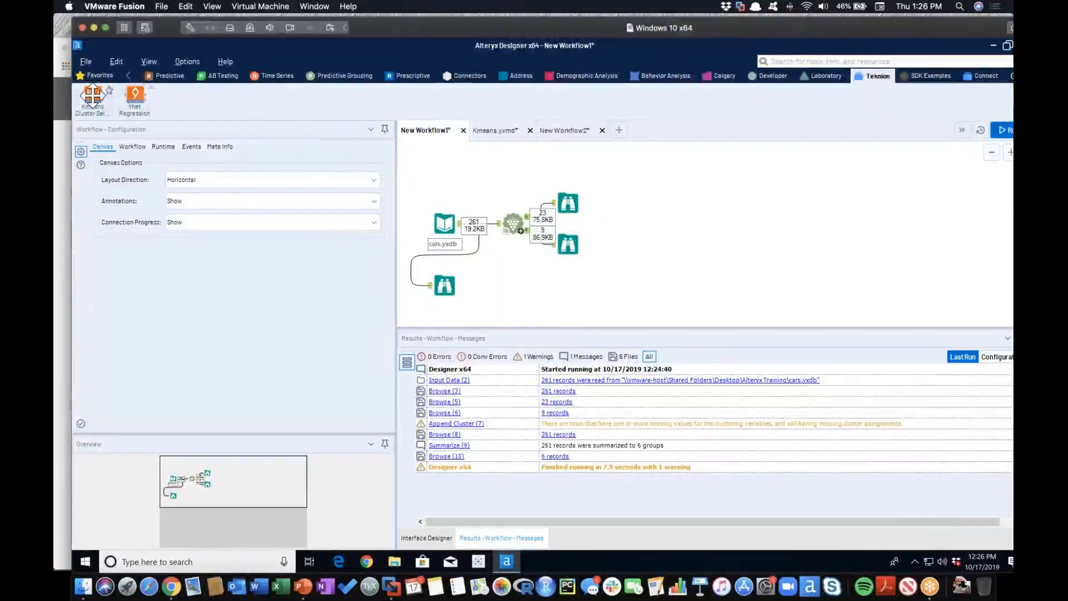
left_click_drag(92, 95, 663, 232)
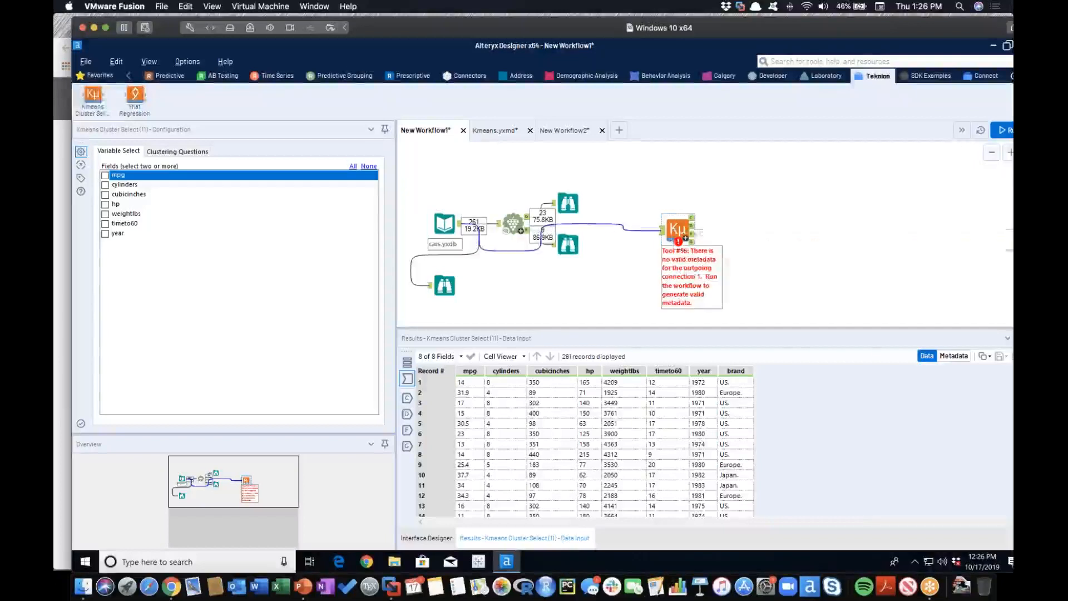
right_click(685, 228)
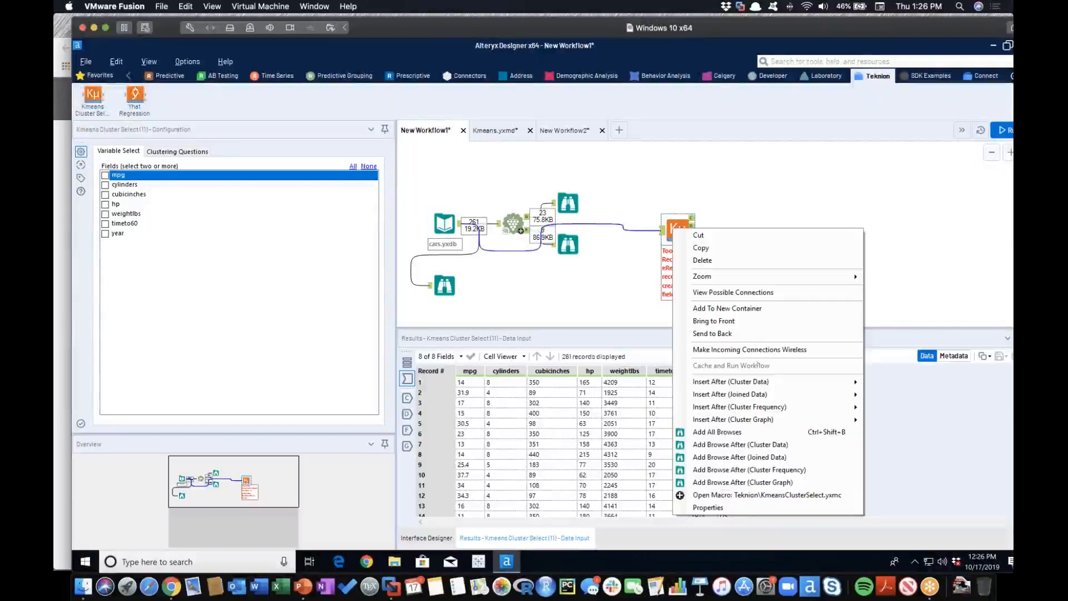
left_click(785, 440)
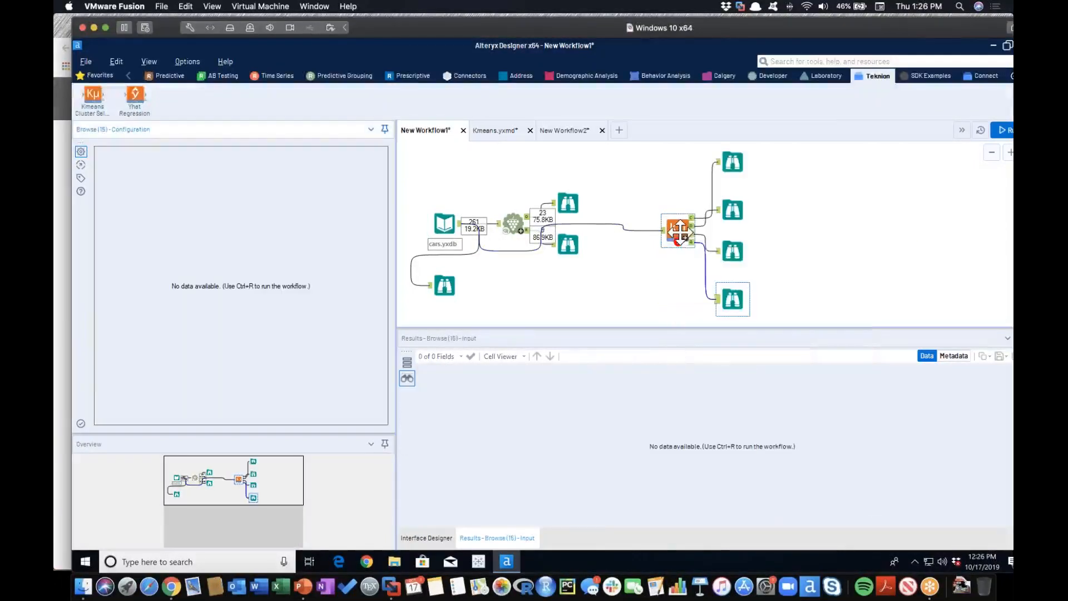
Select all fields from mpg to year in Kmeans Cluster Select, set the maximum number of clusters to 6 and run the workflow.
left_click(679, 228)
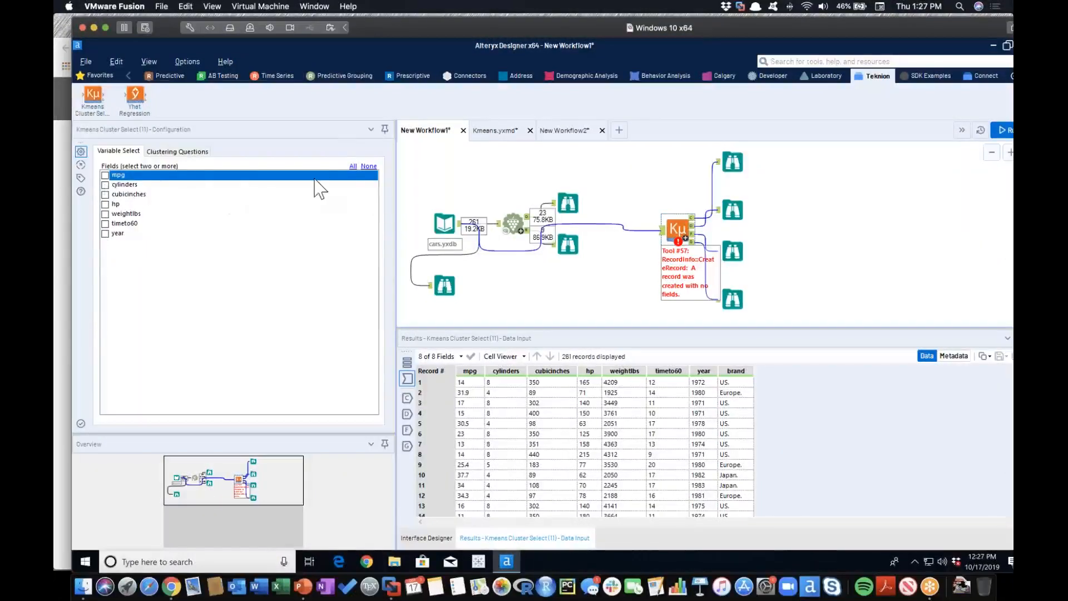
left_click(178, 151)
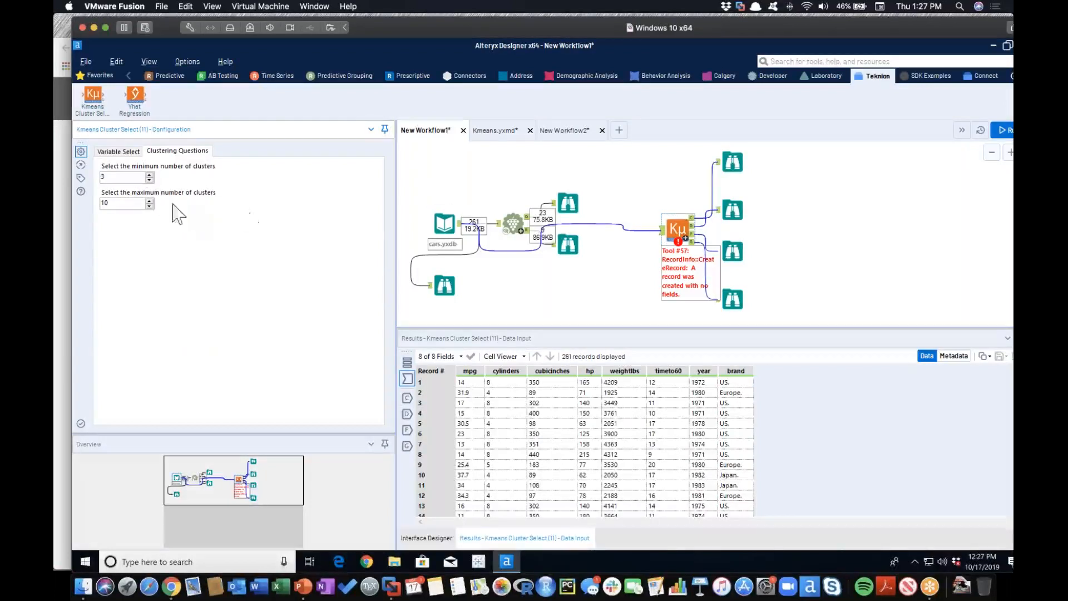
left_click(149, 202)
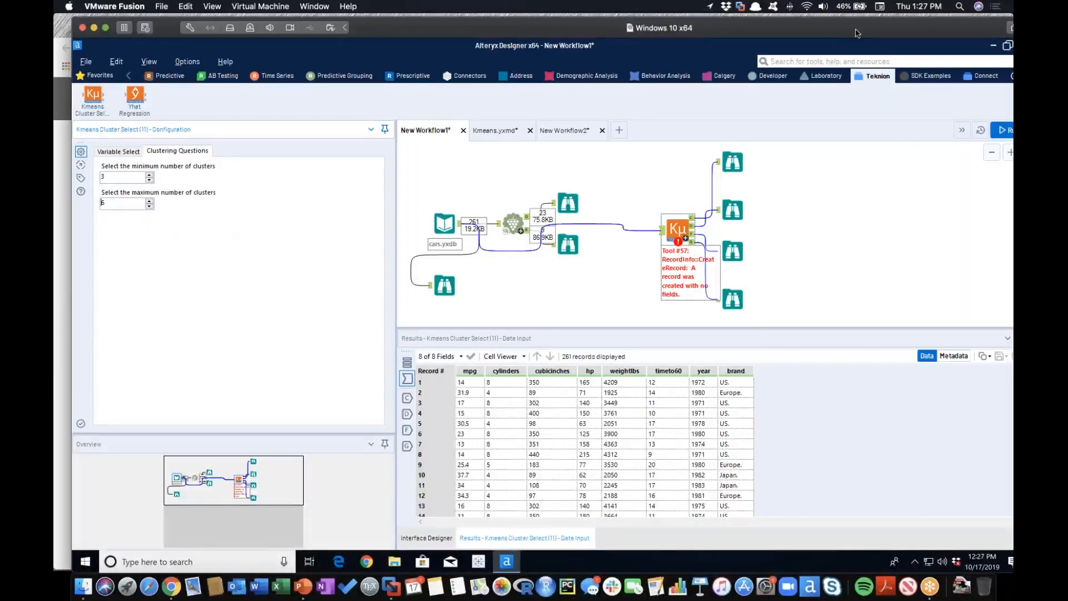
left_click_drag(849, 32, 820, 27)
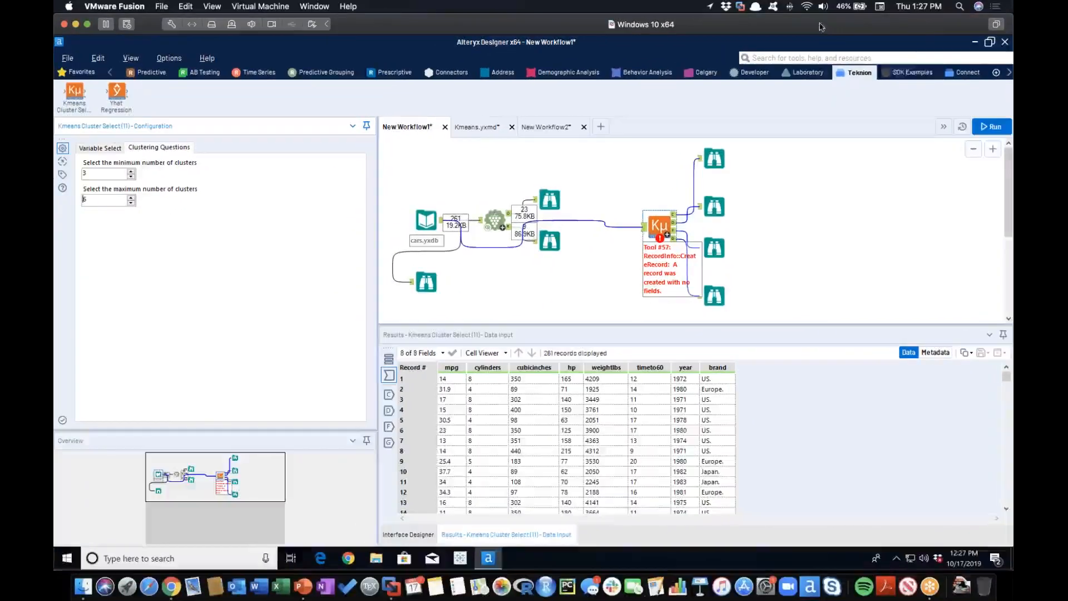
left_click(989, 131)
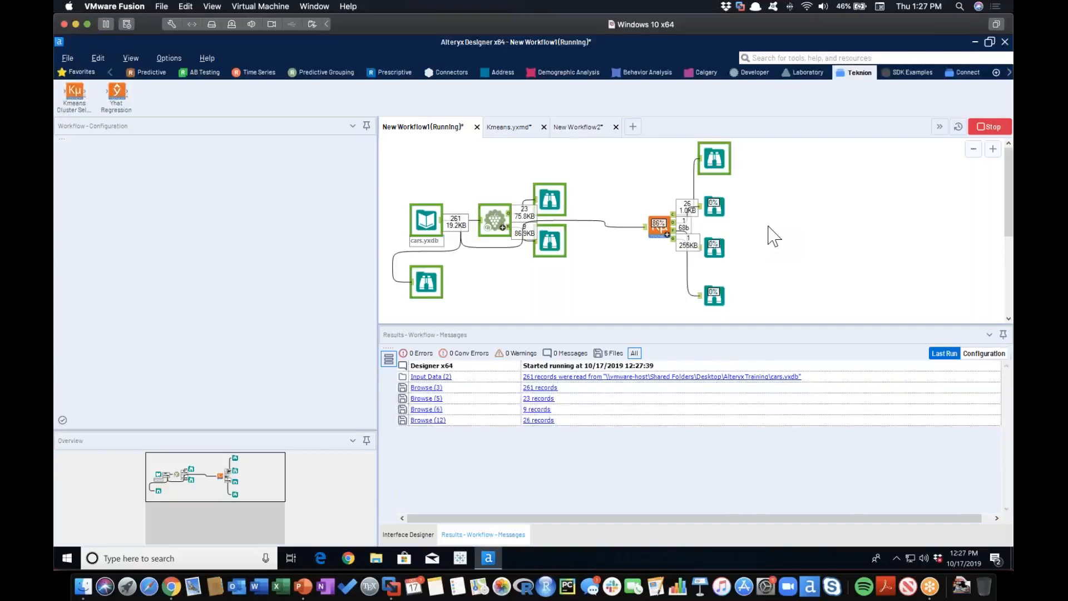
Examine the number of clusters each index type recommends in the Browse on the macro's first output.
left_click(659, 225)
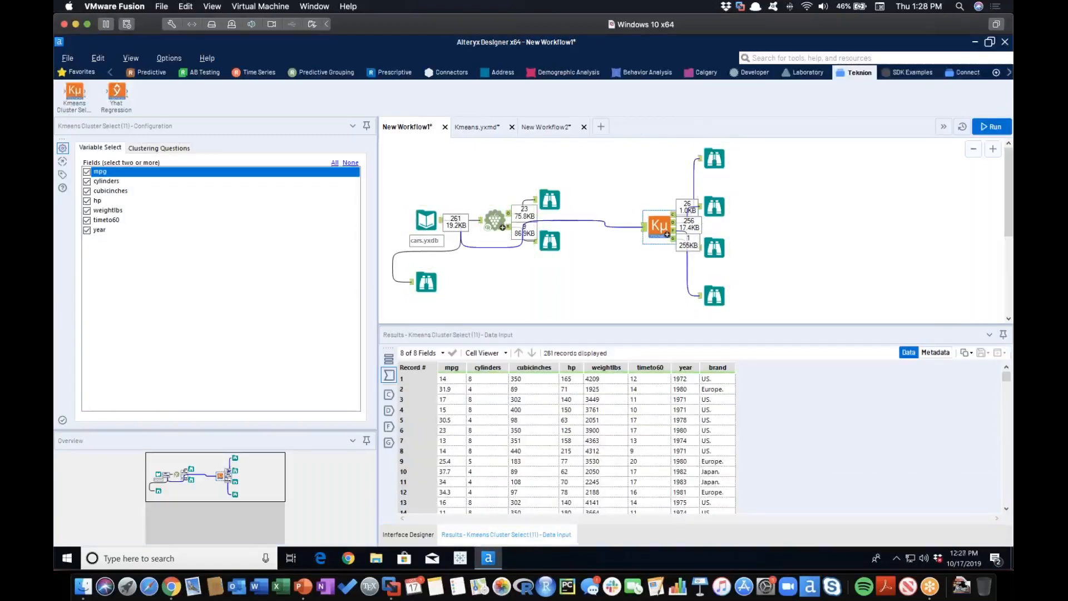
left_click(715, 159)
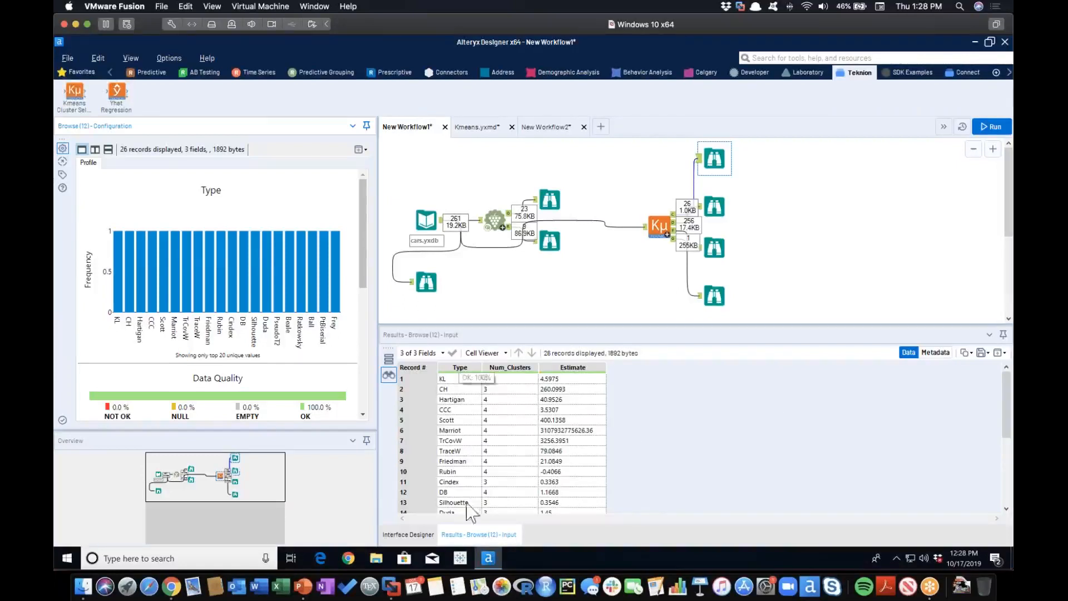
scroll(469, 473, "down", 5)
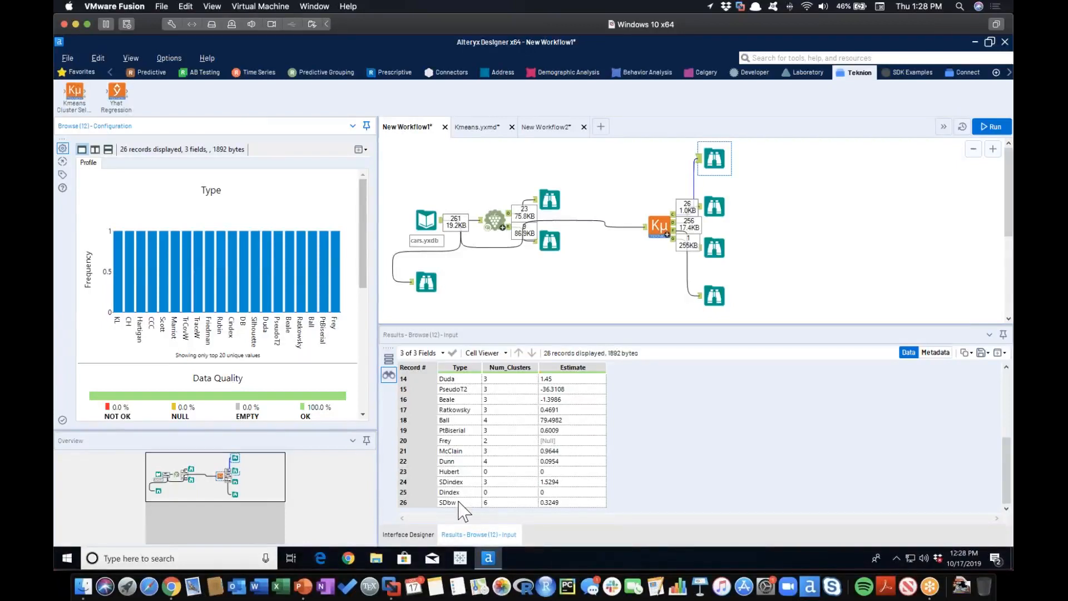
scroll(461, 504, "up", 5)
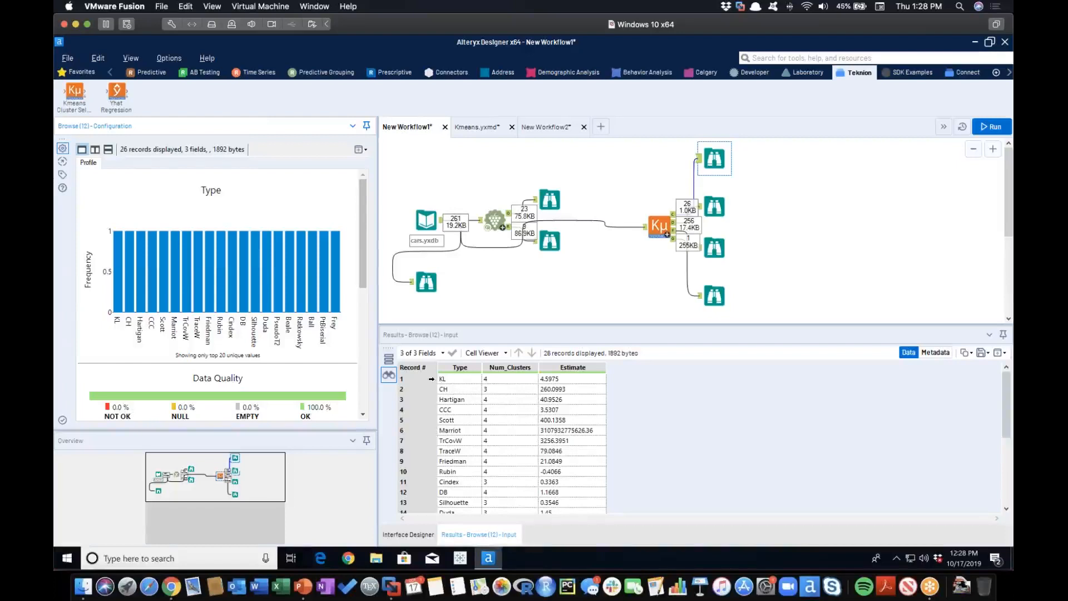
left_click(503, 380)
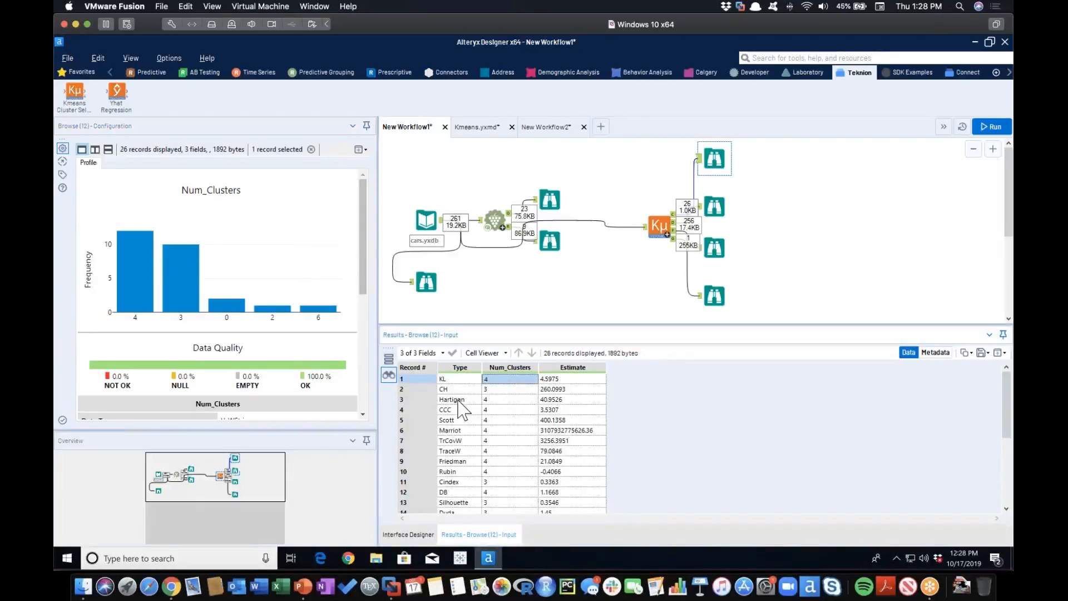
left_click(503, 400)
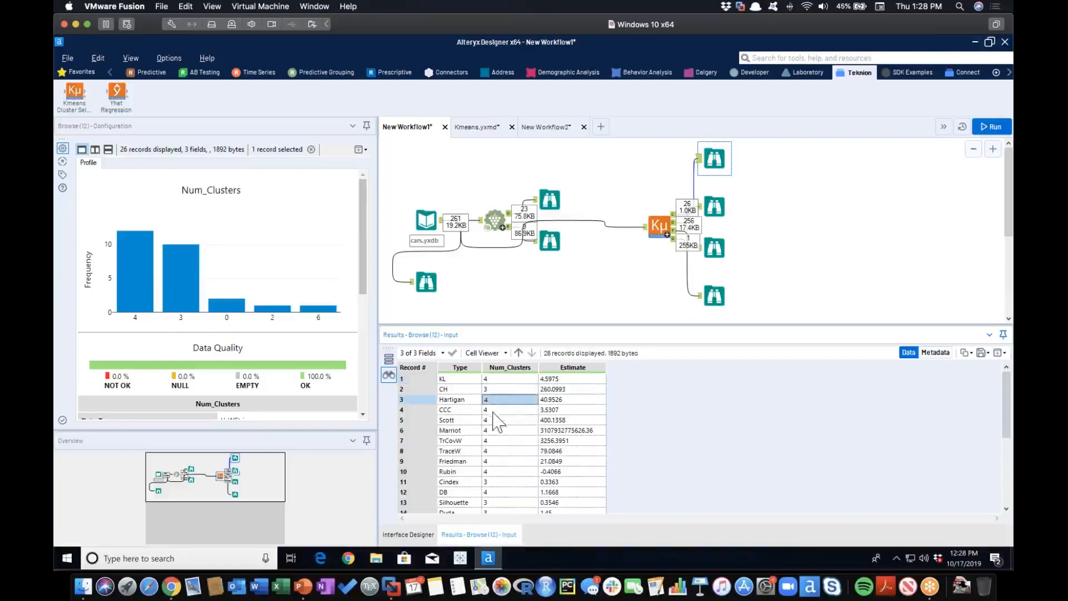
left_click(492, 420)
left_click(490, 431)
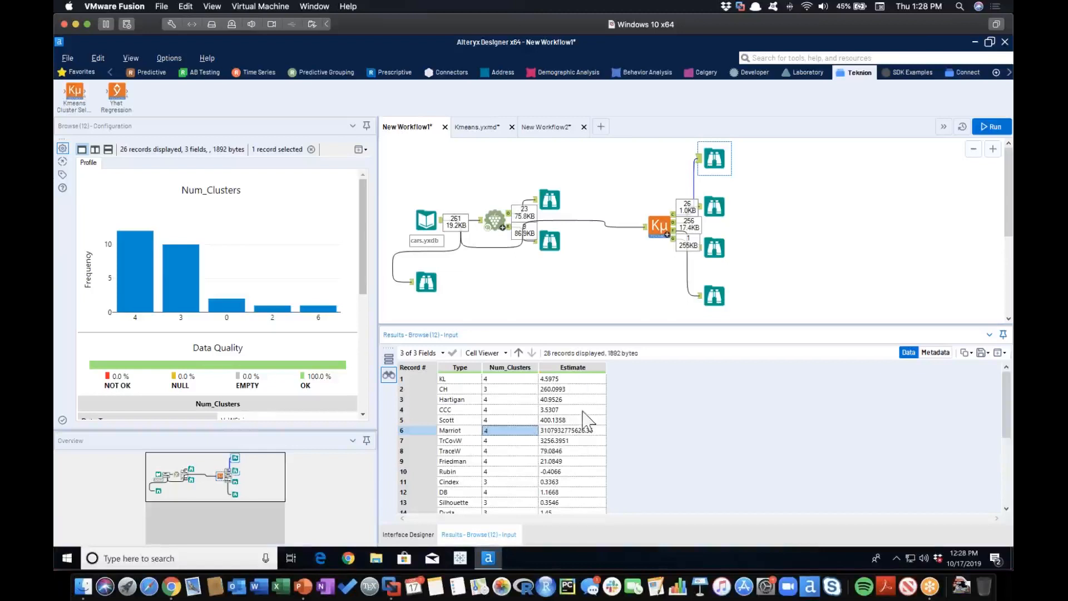
left_click(469, 379)
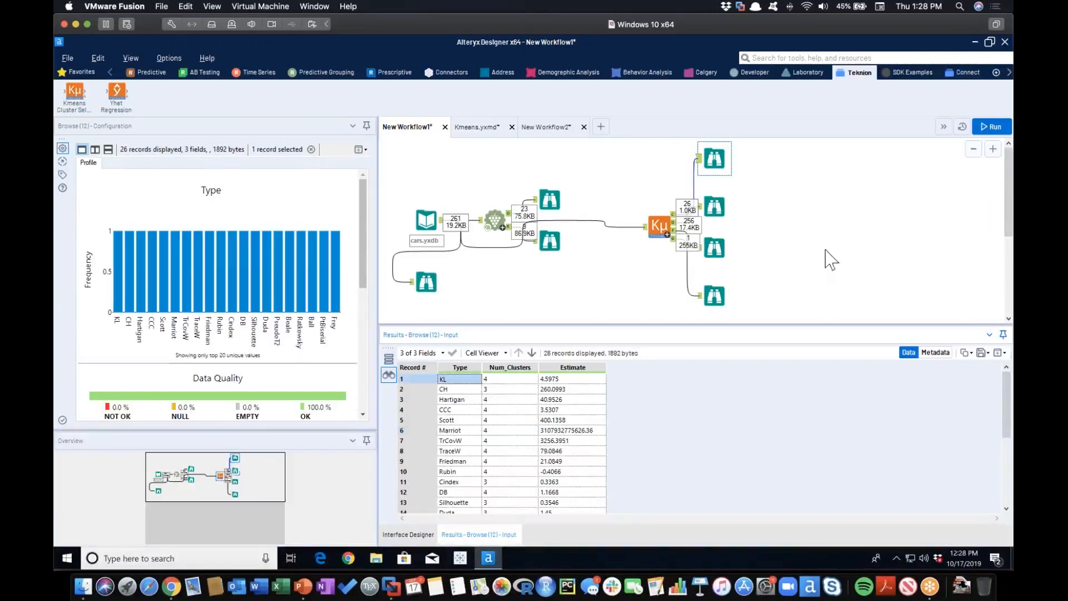
View the macro's joined data with cluster numbers, then open the Num_Clusters report from the cluster frequency Browse in a separate window.
left_click(717, 207)
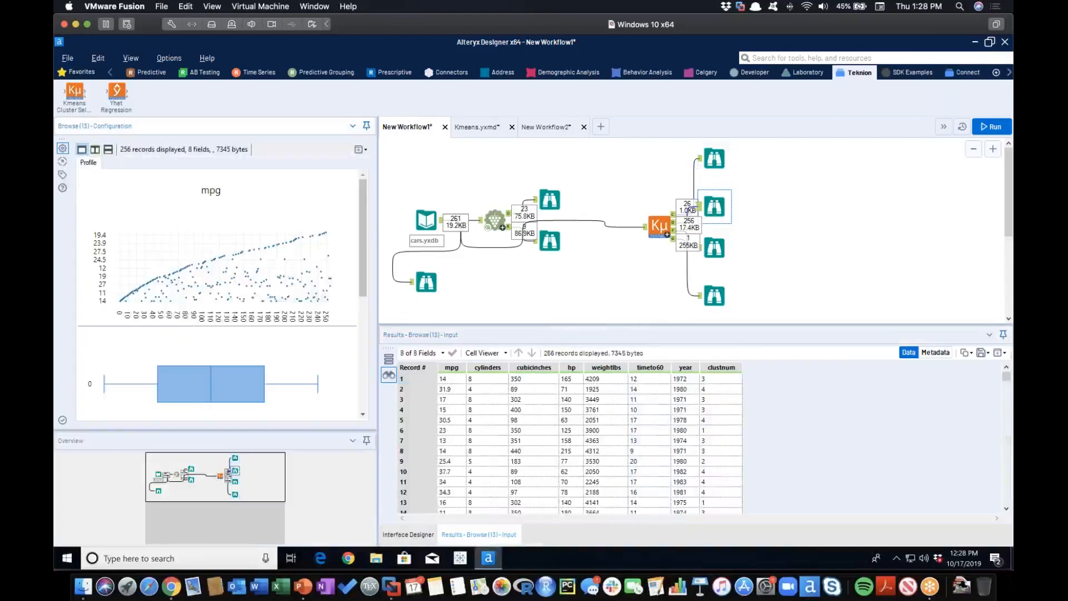
left_click(715, 249)
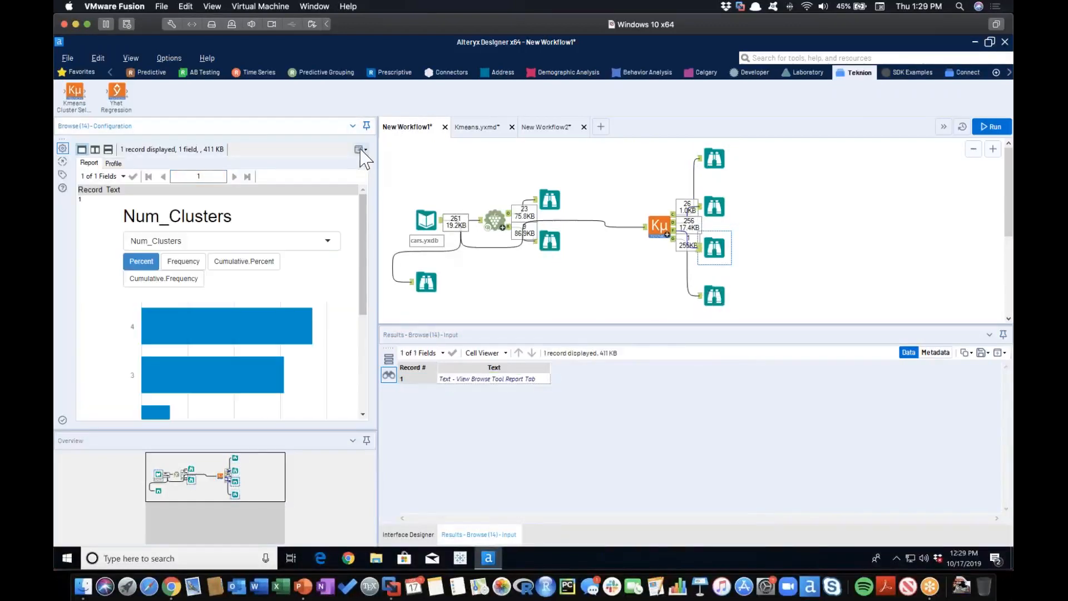
left_click(359, 150)
left_click(289, 162)
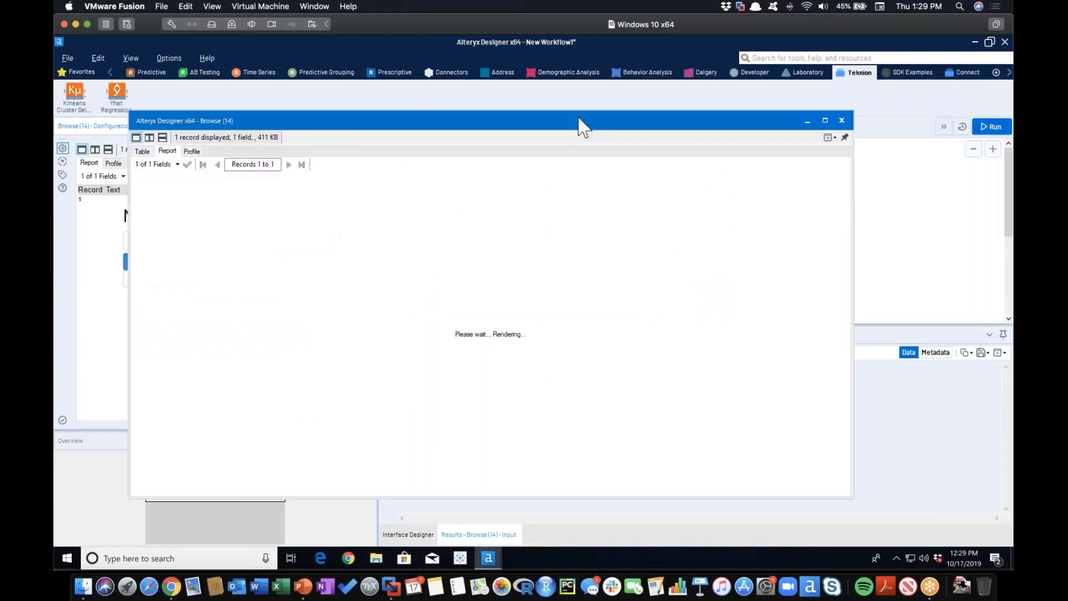
left_click_drag(604, 135, 638, 88)
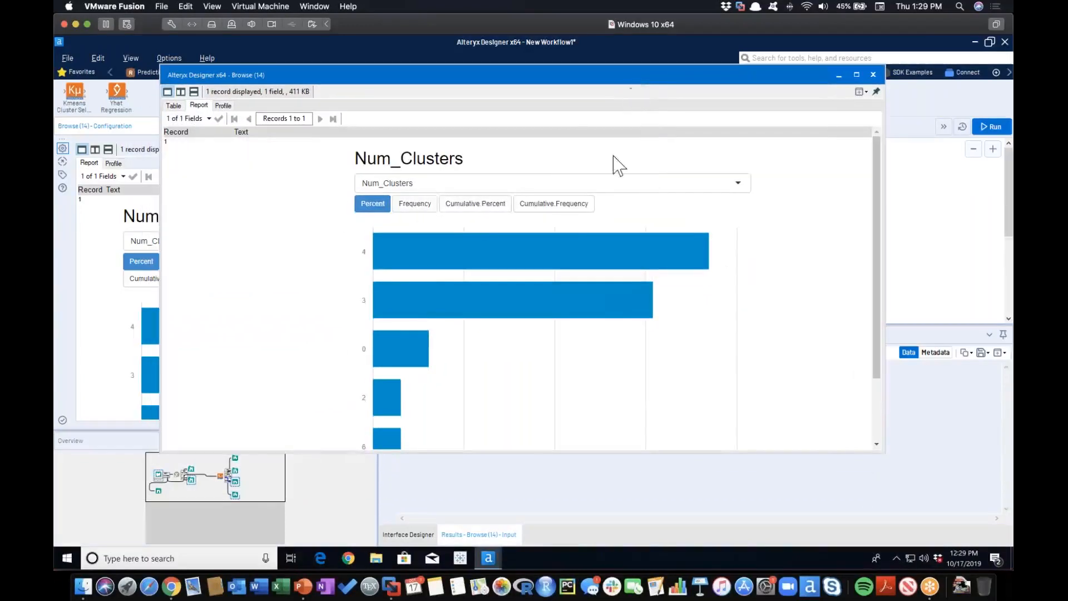
Compare the Percent and Frequency views of the Num_Clusters chart and inspect the frequency of the 4-cluster bar.
left_click(417, 205)
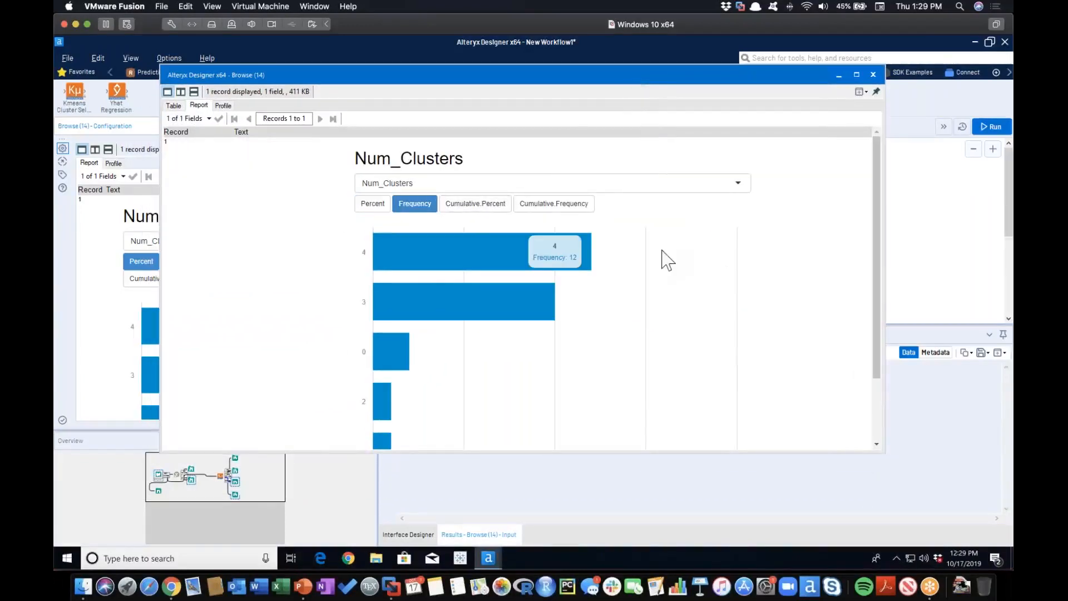
left_click(371, 207)
left_click(425, 207)
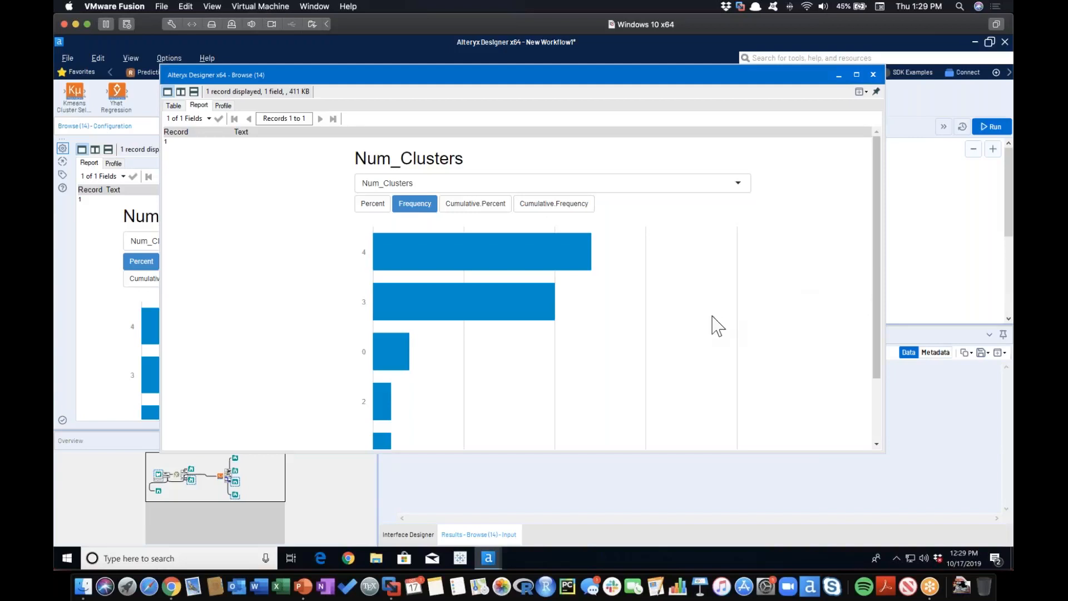
mouse_move(478, 255)
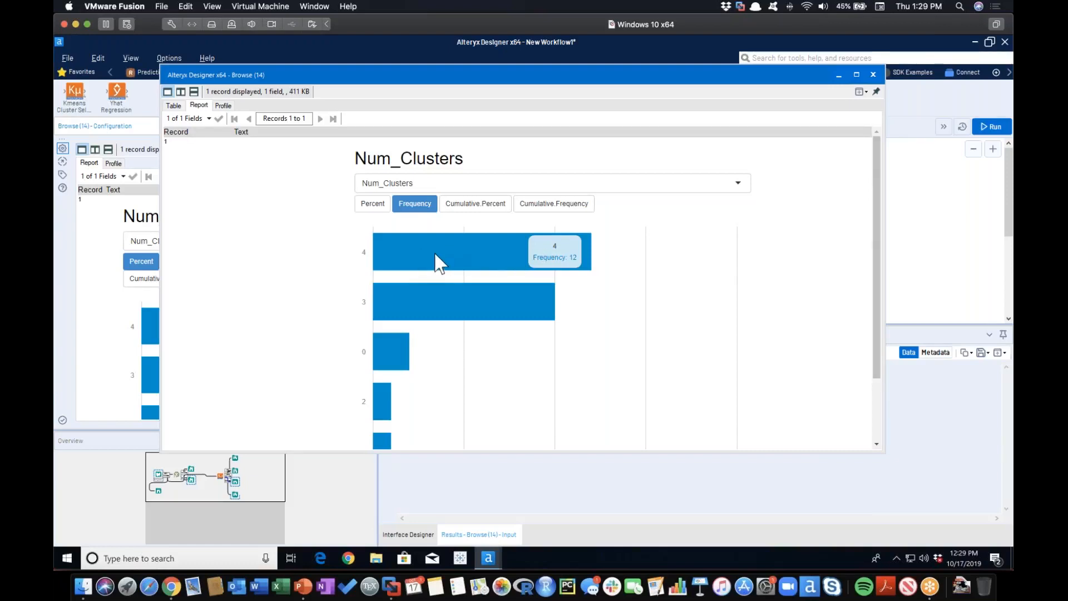
Inspect the frequency of each remaining bar in the Num_Clusters chart against the 4-cluster bar, and close the report window.
mouse_move(427, 301)
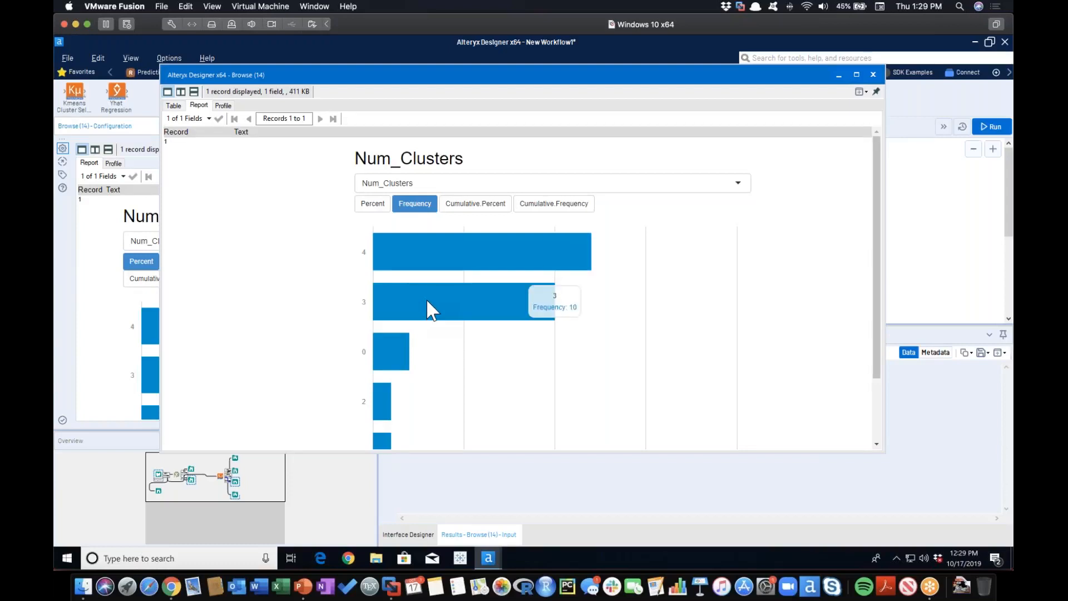
mouse_move(411, 359)
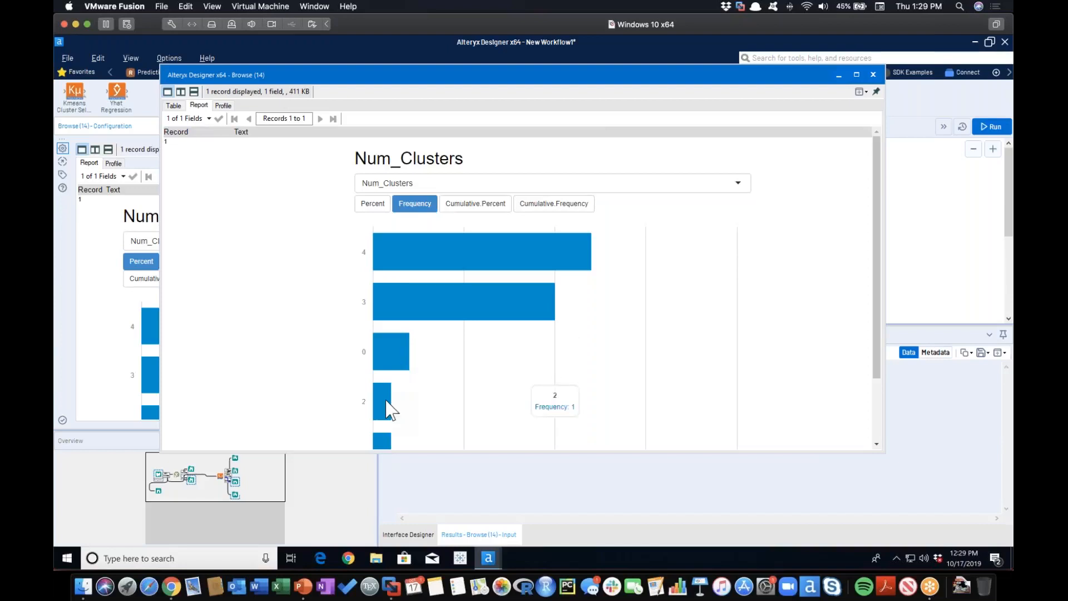
scroll(390, 406, "down", 2)
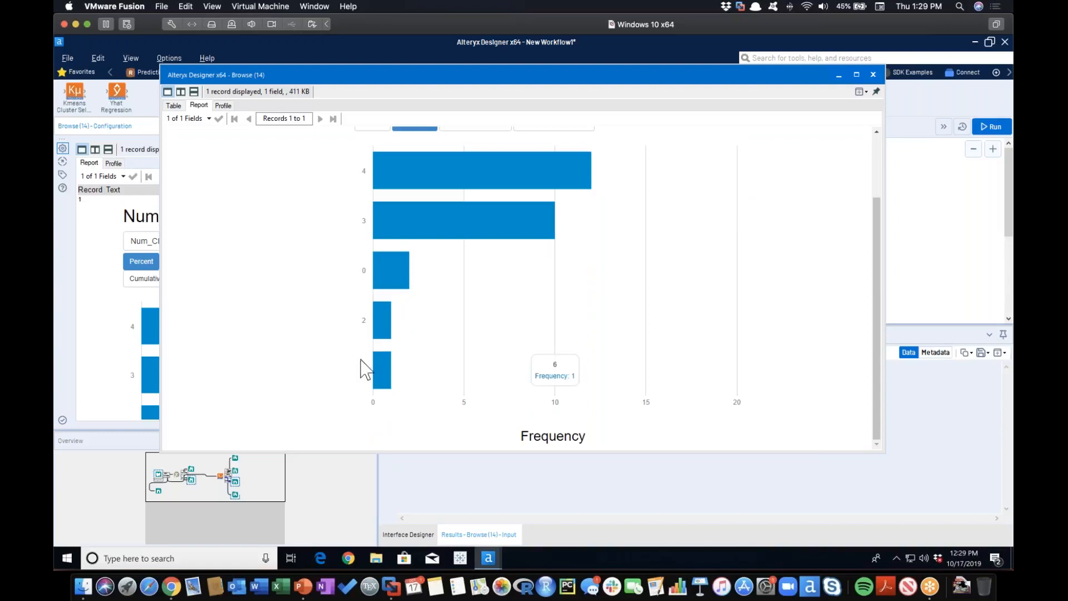
mouse_move(380, 285)
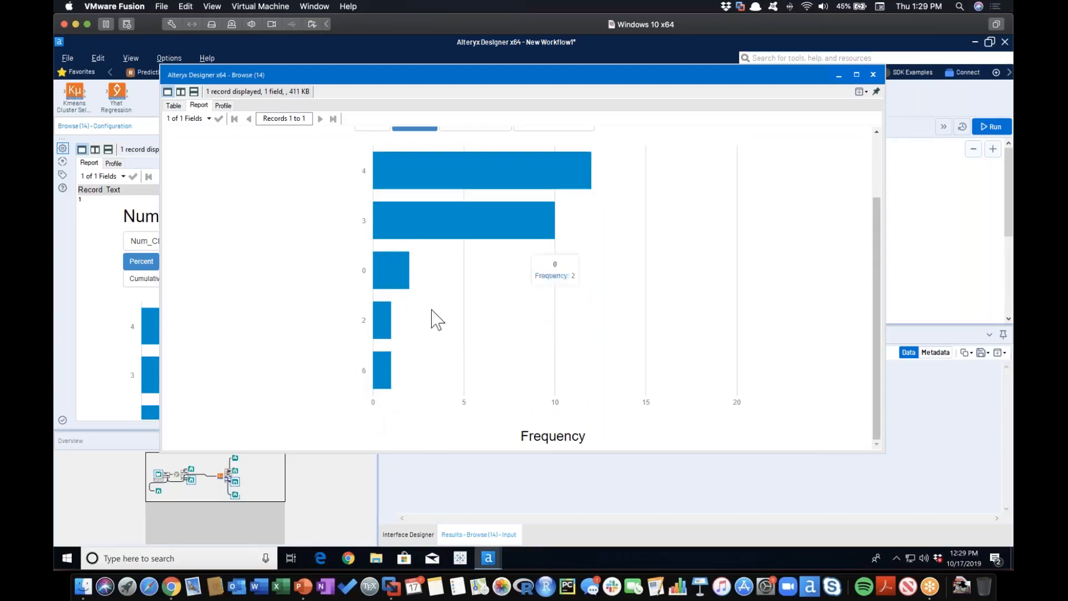
scroll(458, 317, "up", 2)
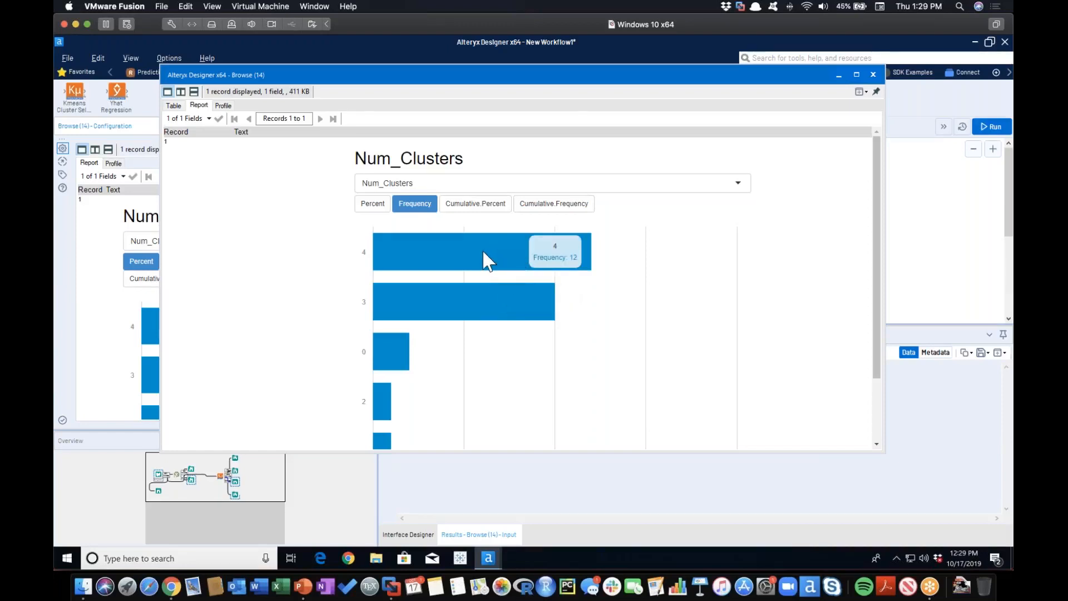
mouse_move(487, 296)
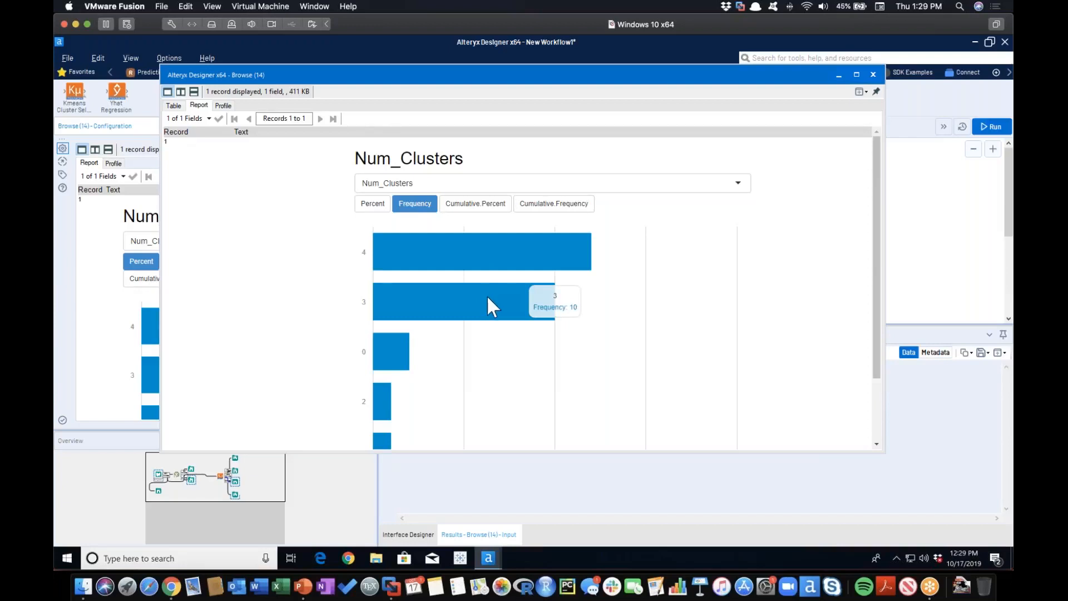
scroll(487, 295, "down", 3)
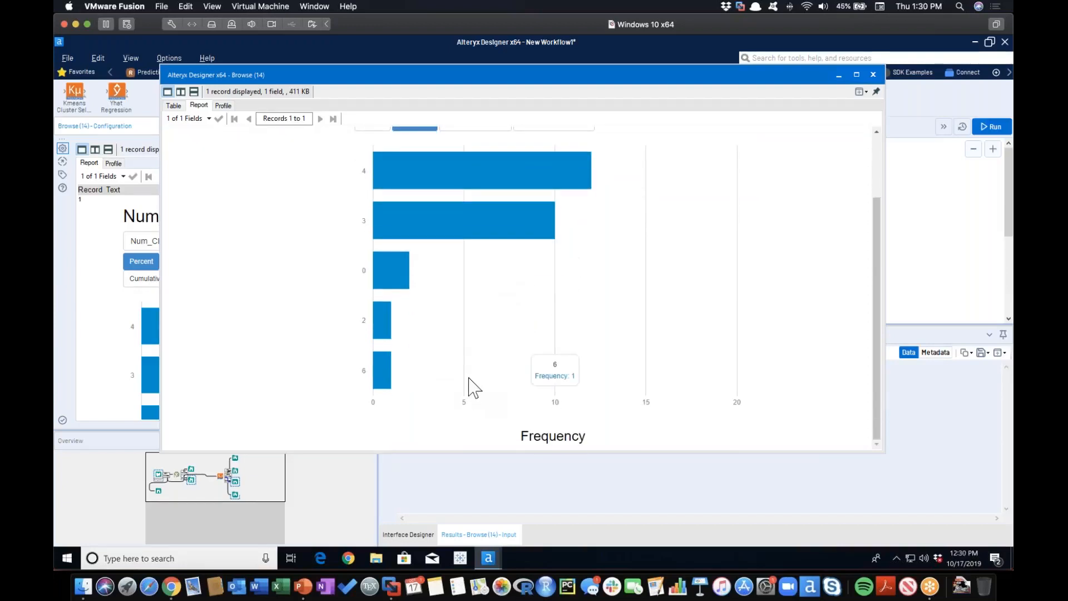
scroll(462, 378, "up", 3)
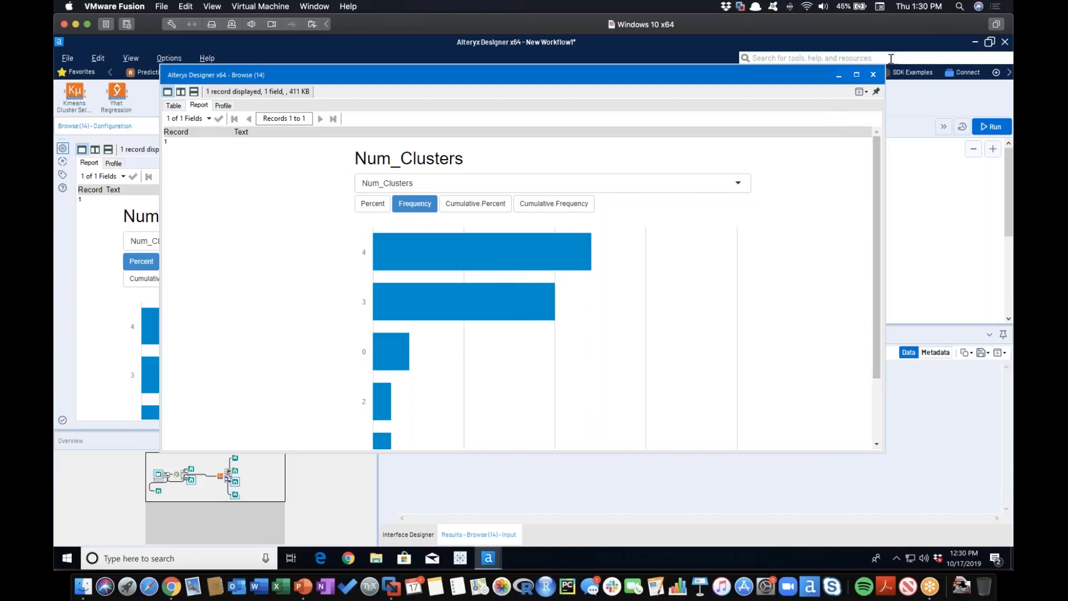
mouse_move(428, 257)
left_click(873, 75)
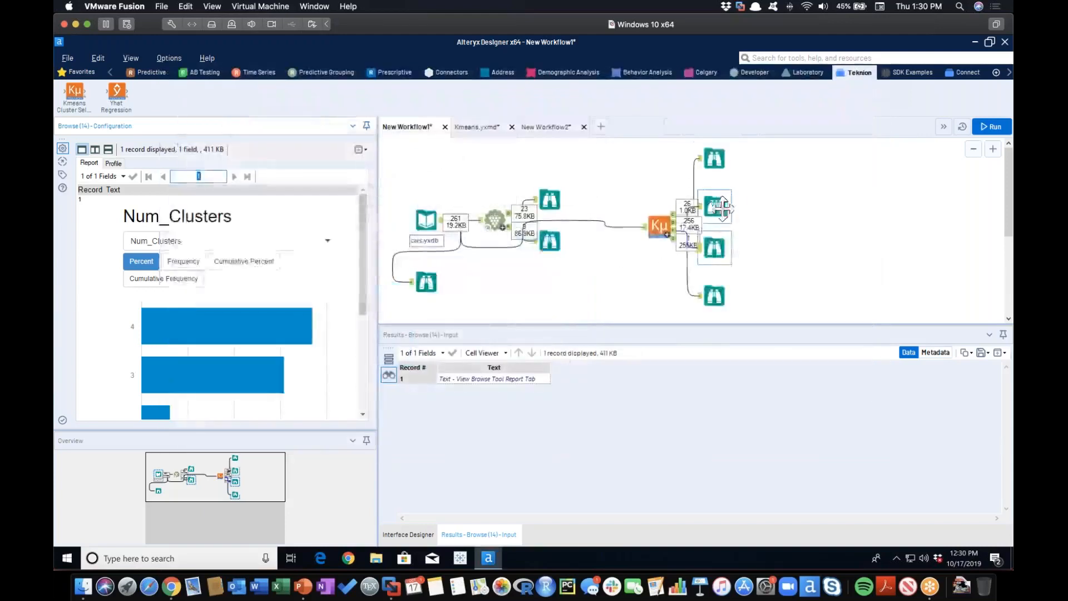
Examine the cluster plot from the Browse on the macro's last output in an enlarged separate window, and close it.
left_click(717, 205)
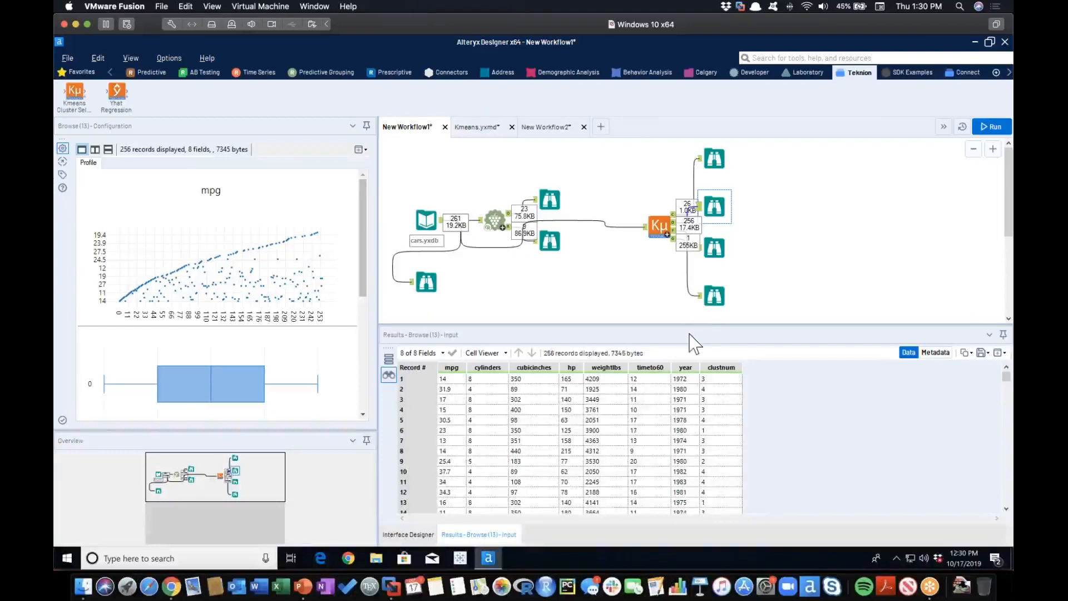
left_click(715, 295)
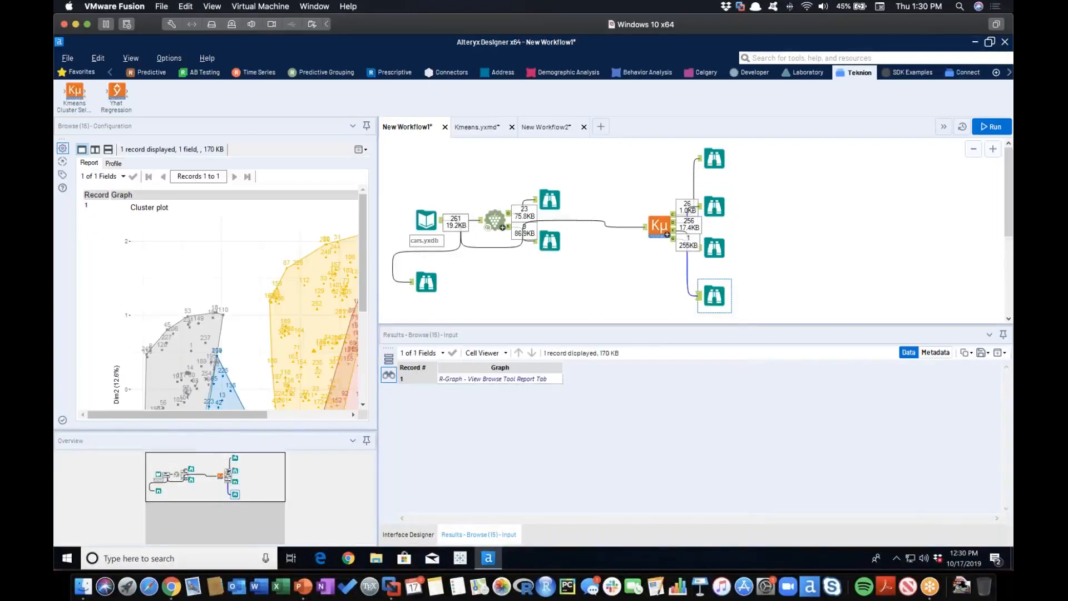
left_click(361, 149)
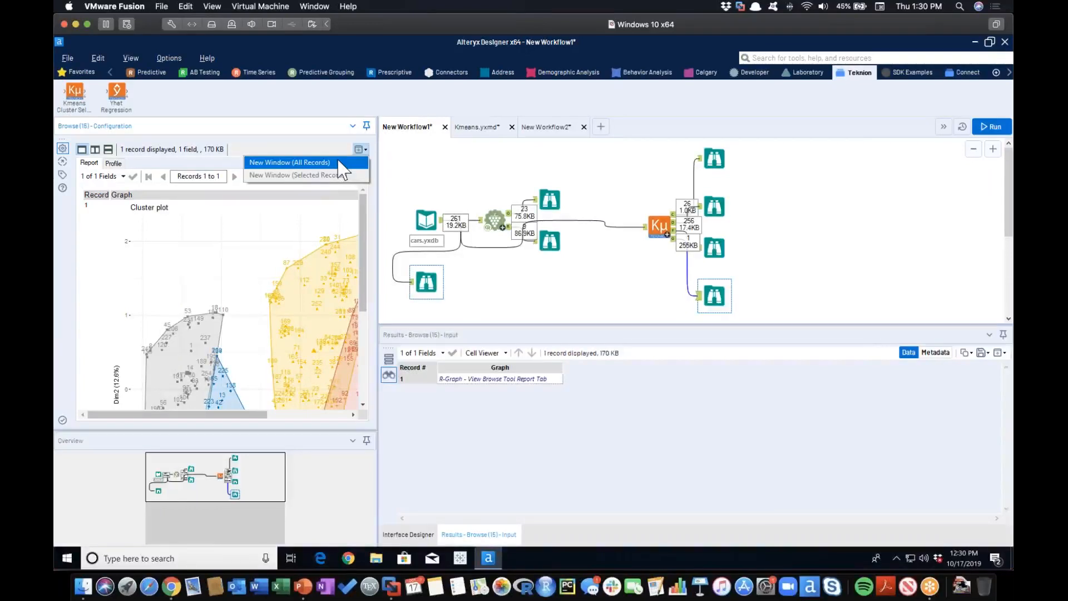
left_click(338, 162)
left_click_drag(584, 136, 586, 60)
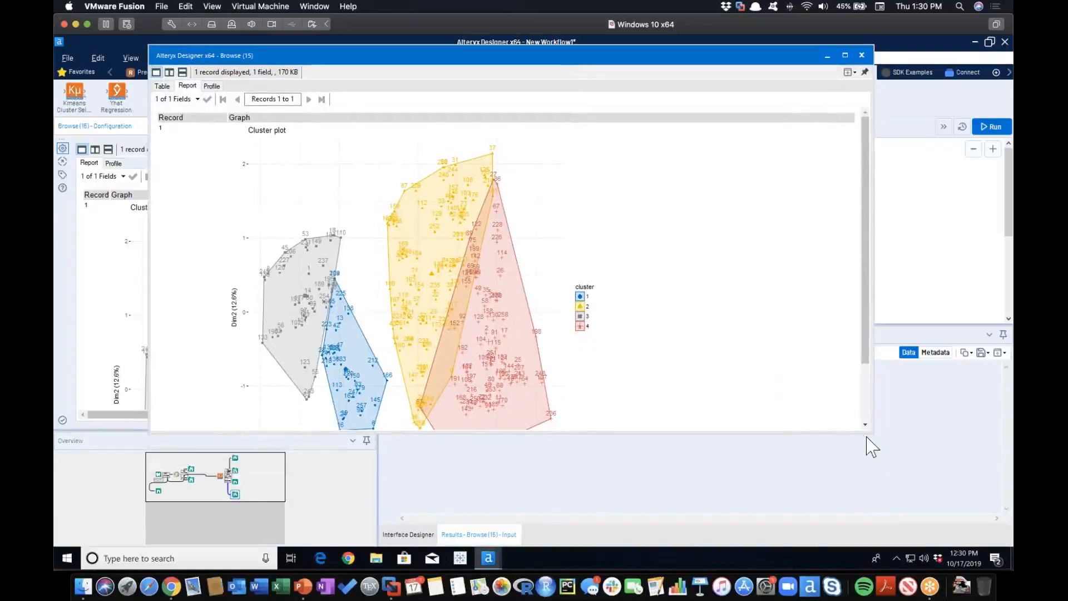
left_click_drag(873, 433, 863, 529)
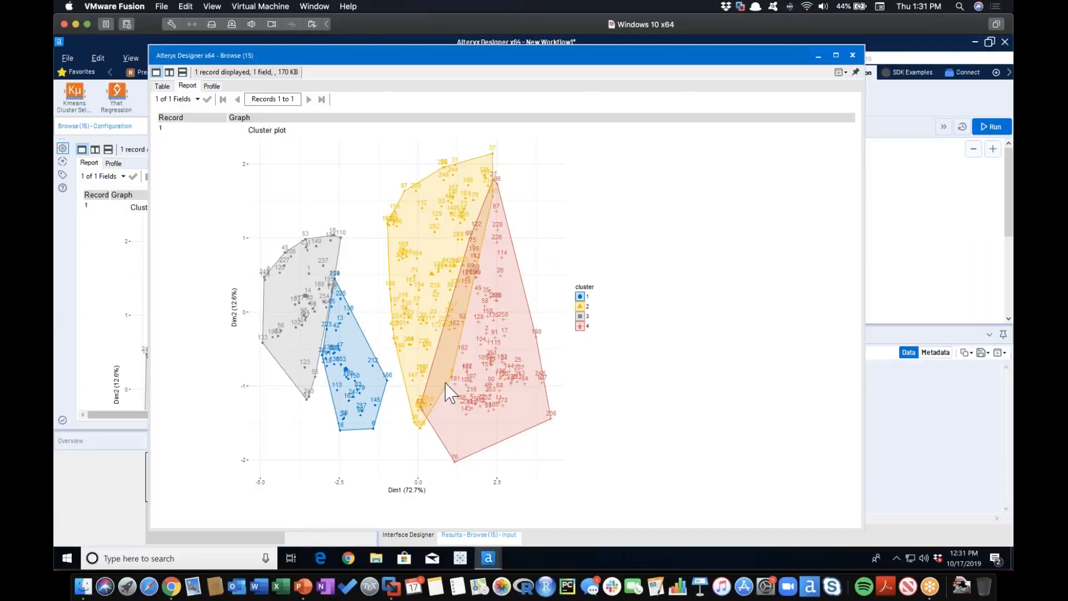
left_click(852, 56)
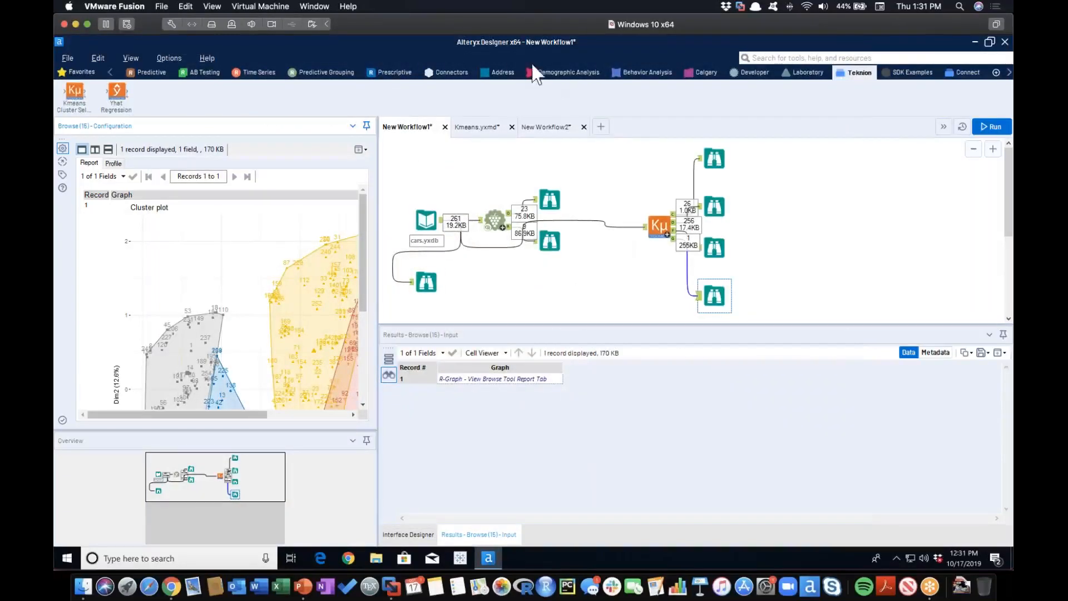
Create a new workflow and copy the cars.yxdb Input Data tool from New Workflow1 into it.
left_click(599, 131)
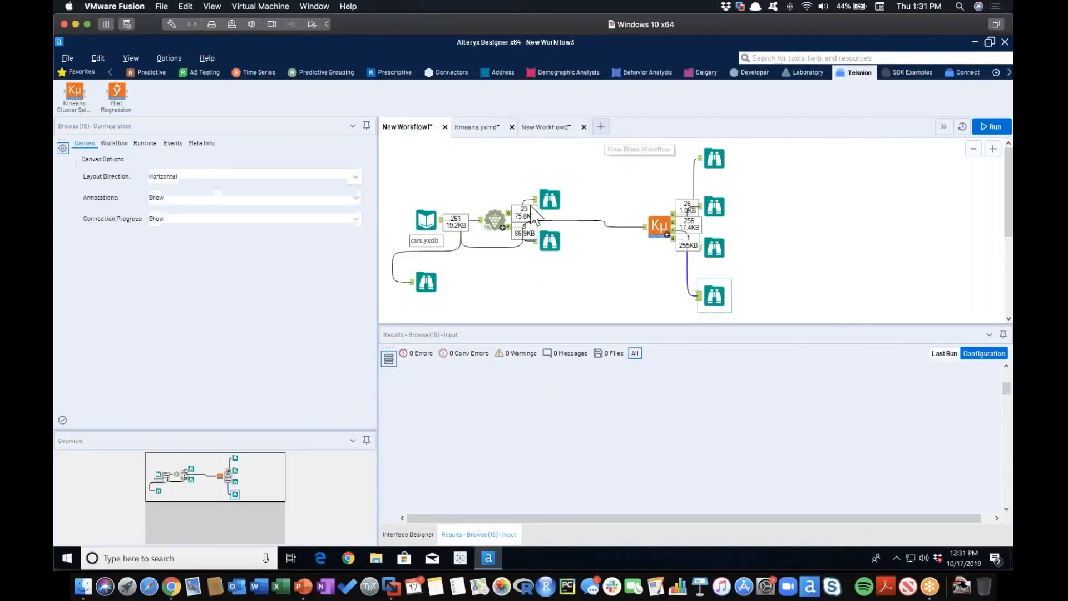
left_click(416, 133)
left_click(417, 218)
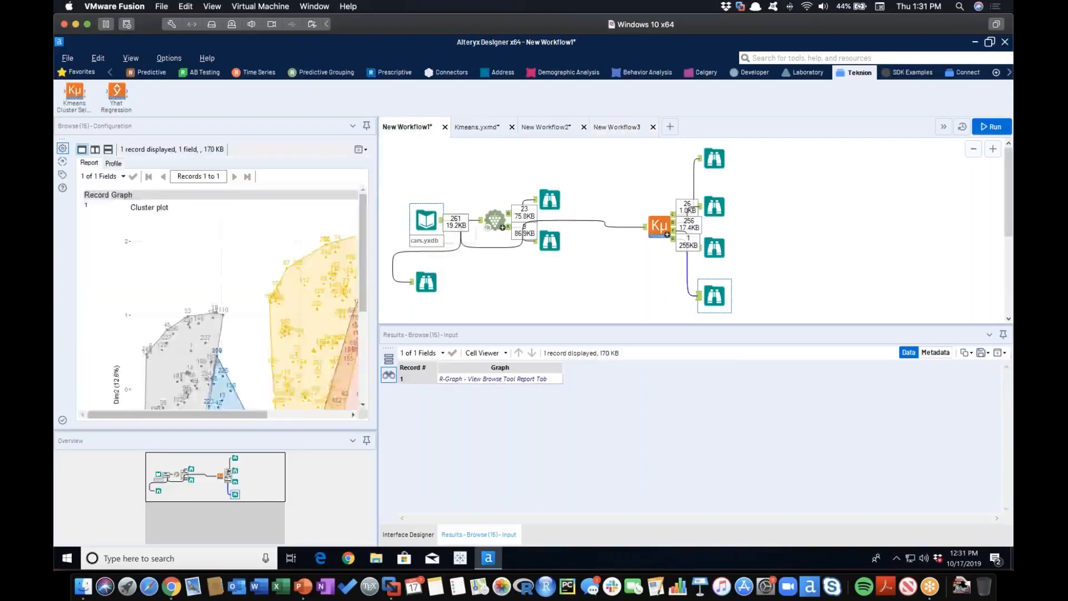
left_click(642, 131)
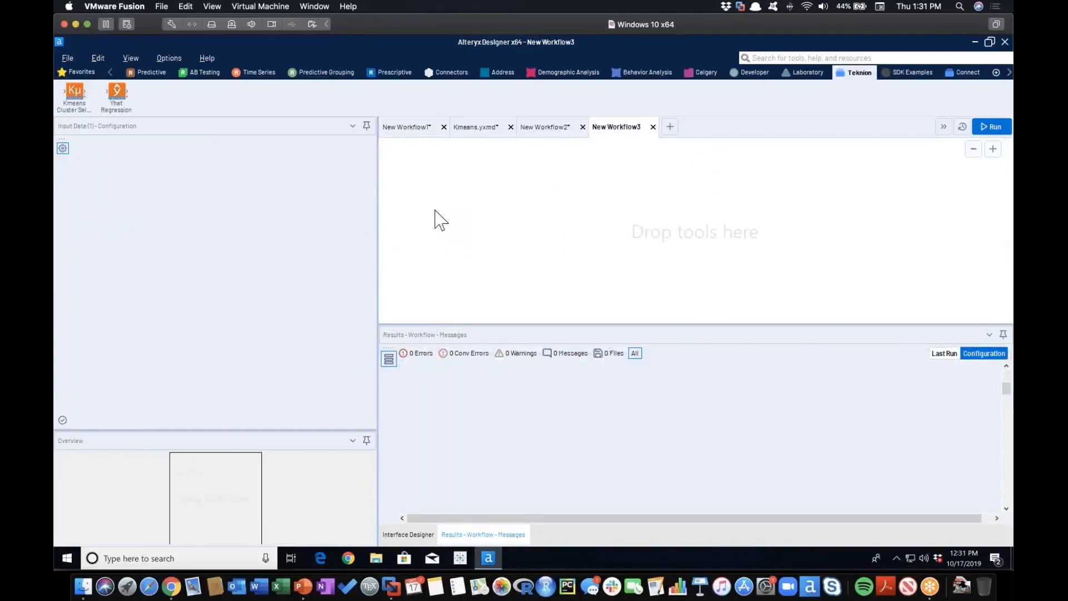
key("ctrl+v")
left_click_drag(427, 188, 421, 220)
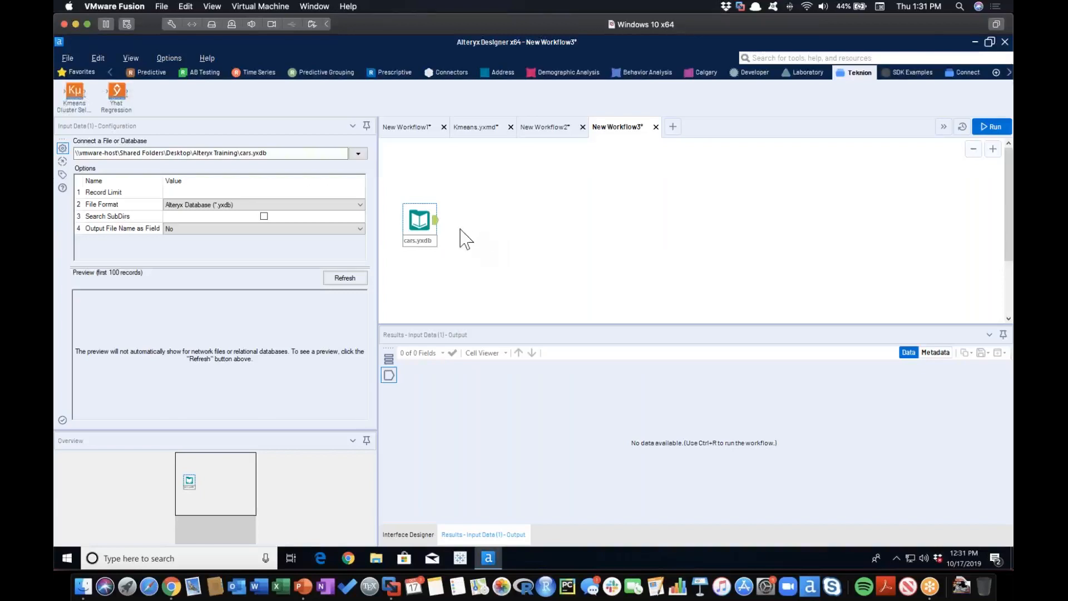
Run the new workflow and look through the cars.yxdb records, focusing on the cylinders field.
left_click(436, 221)
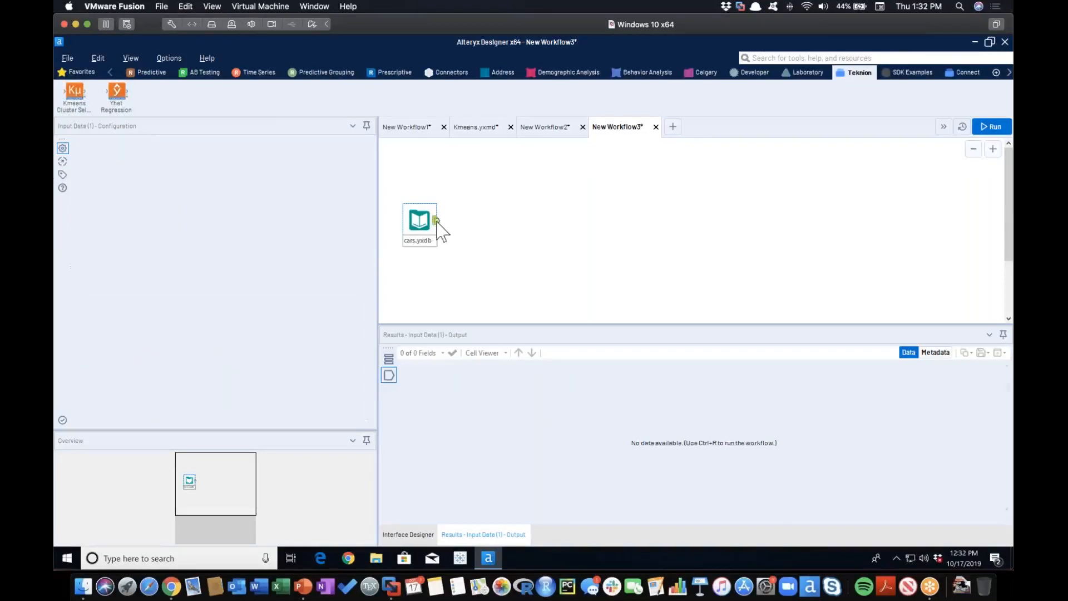
left_click(993, 126)
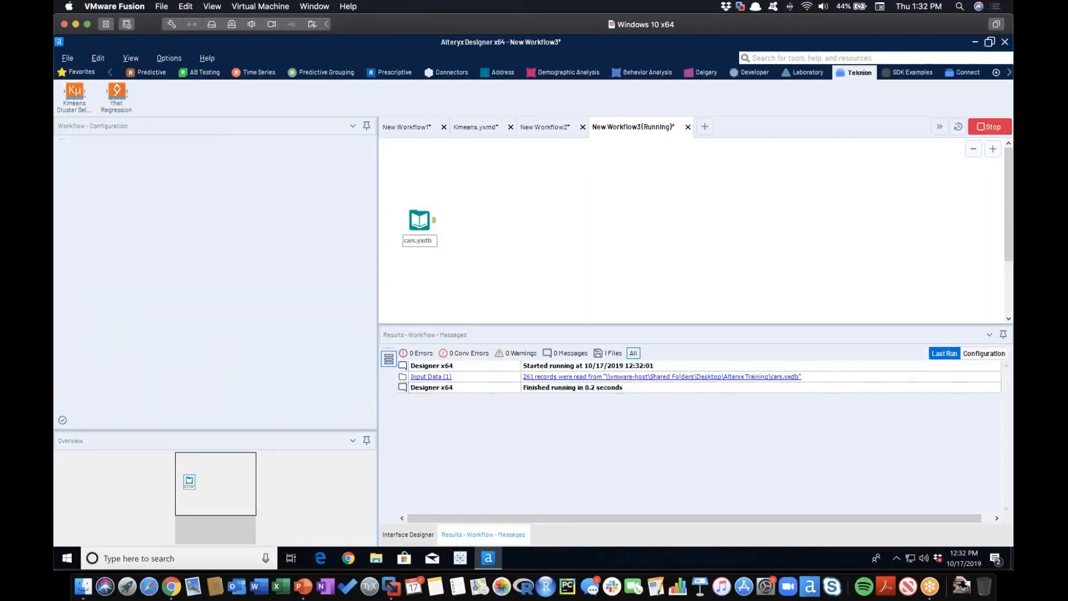
left_click(436, 222)
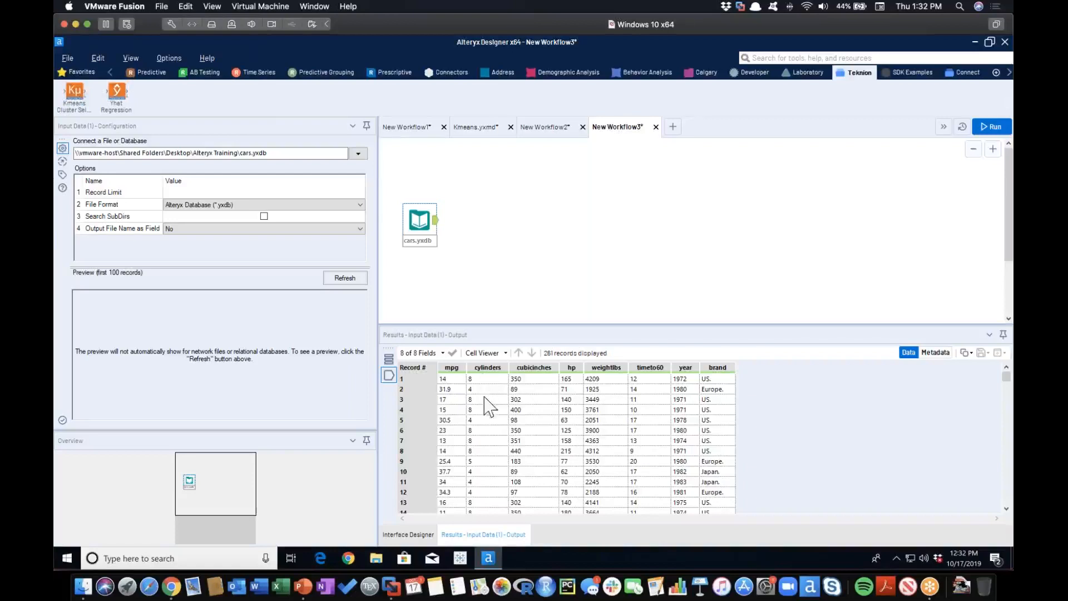
scroll(482, 440, "down", 2)
scroll(482, 440, "down", 4)
scroll(477, 431, "down", 11)
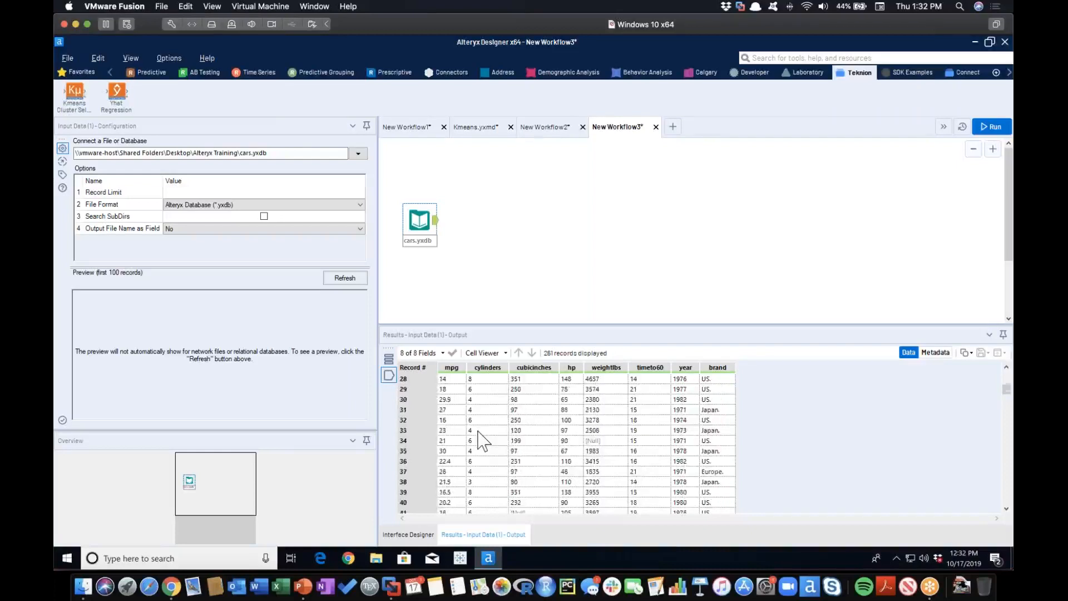
scroll(478, 430, "up", 17)
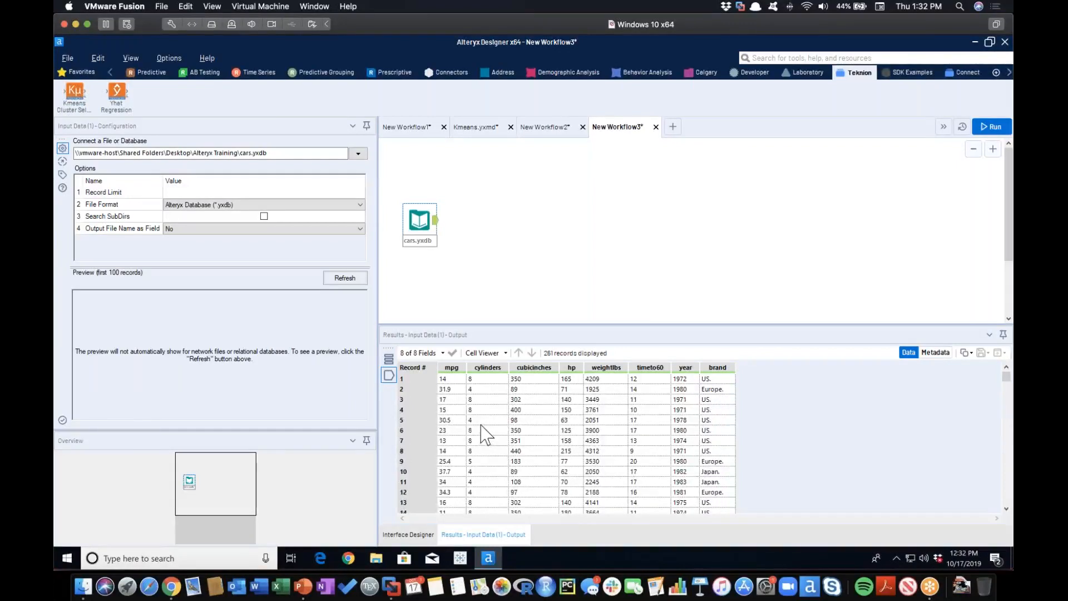
scroll(187, 73, "up", 1)
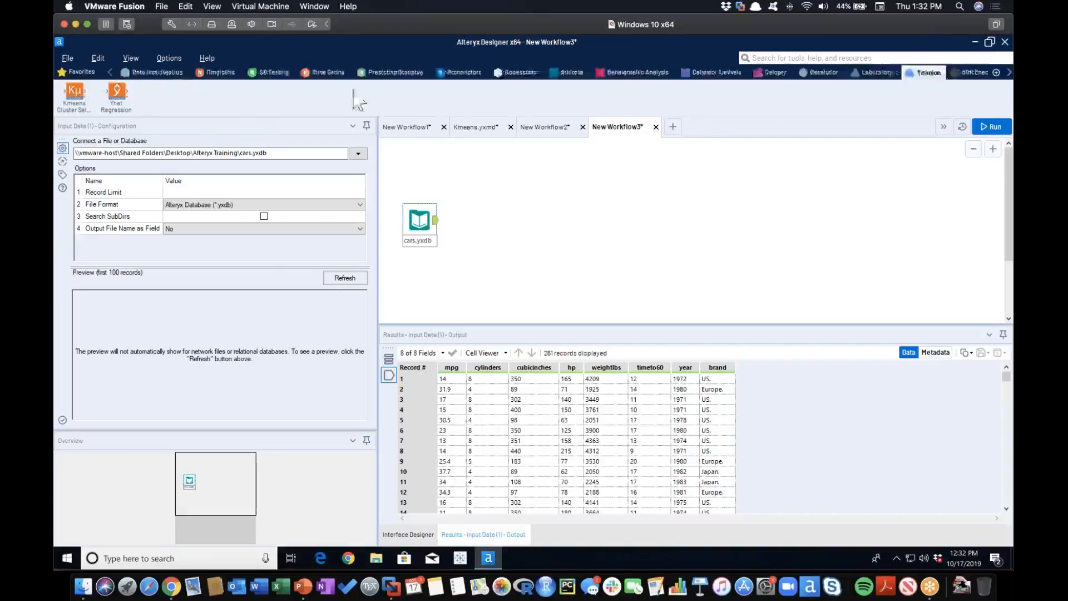
Connect a Summarize tool to the cars.yxdb input, grouping by cylinders and adding a Count of cylinders.
left_click(110, 69)
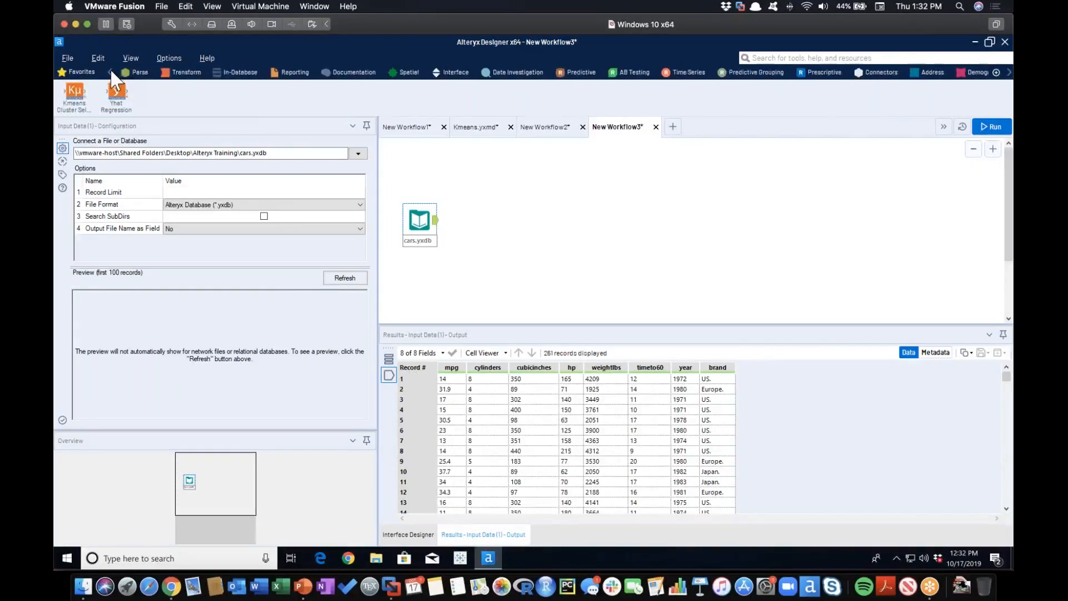
left_click(182, 73)
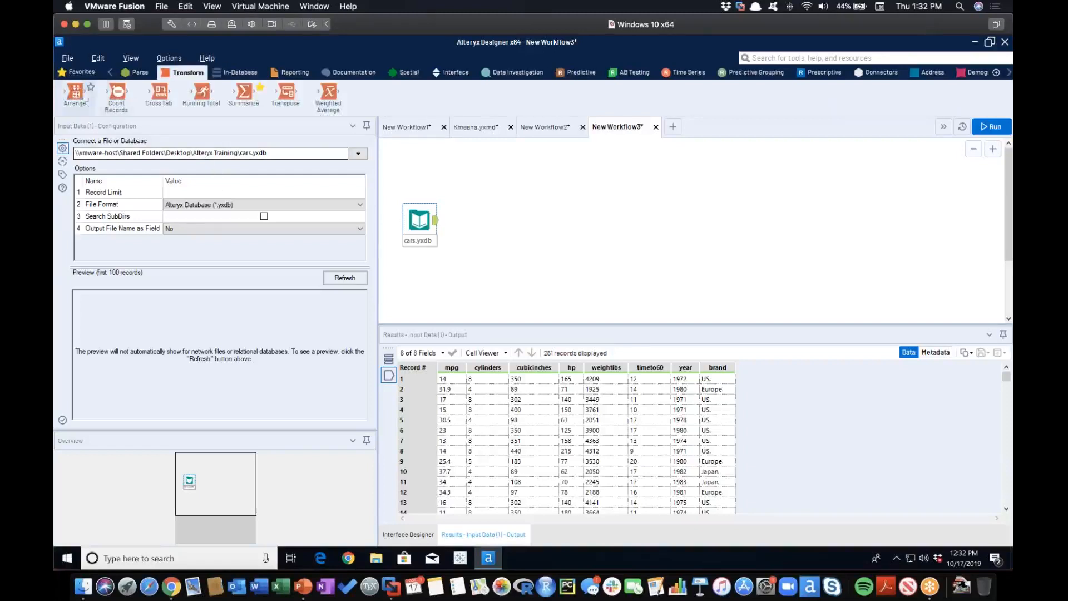
left_click_drag(244, 92, 483, 223)
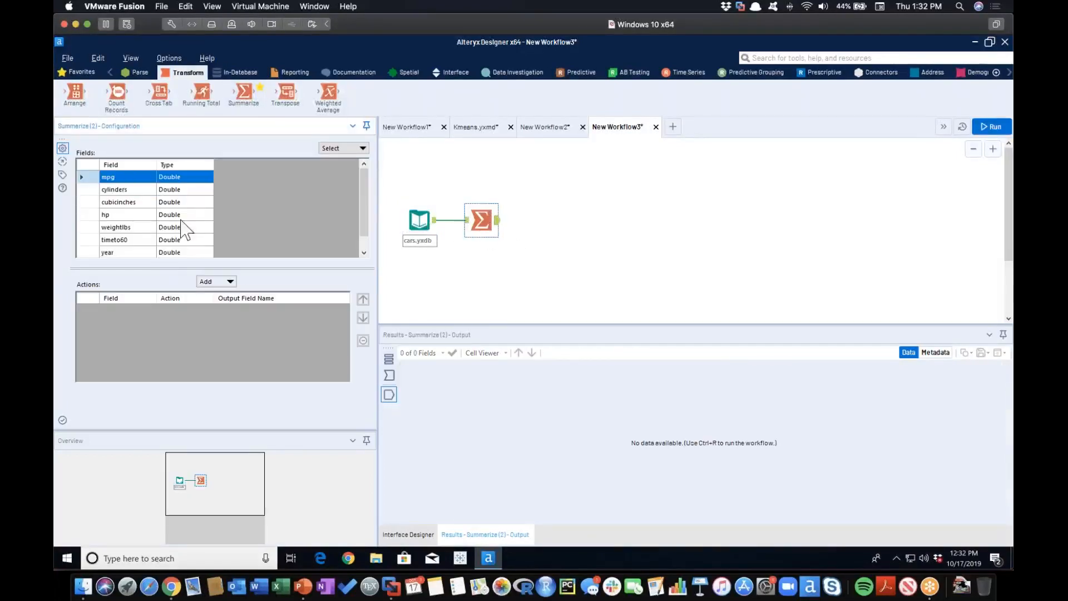
left_click(134, 192)
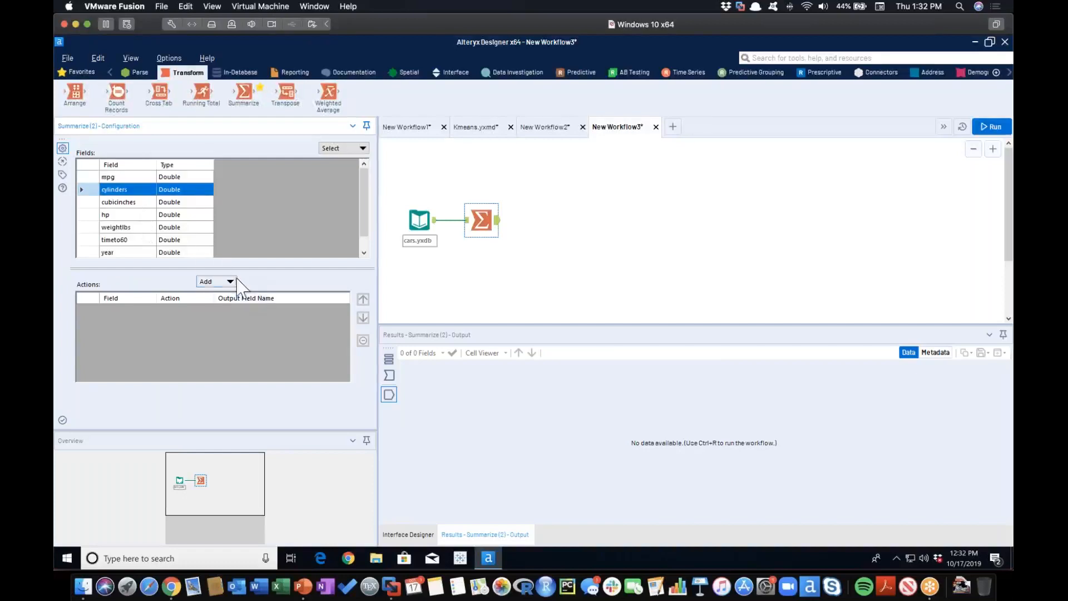
left_click(230, 282)
left_click(236, 295)
left_click(229, 282)
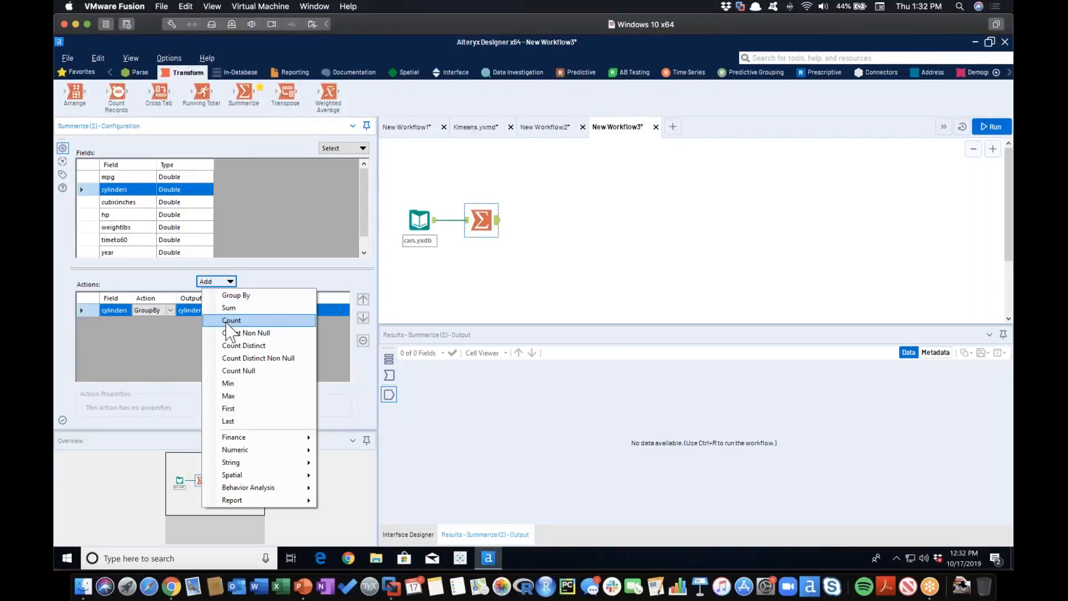
left_click(230, 322)
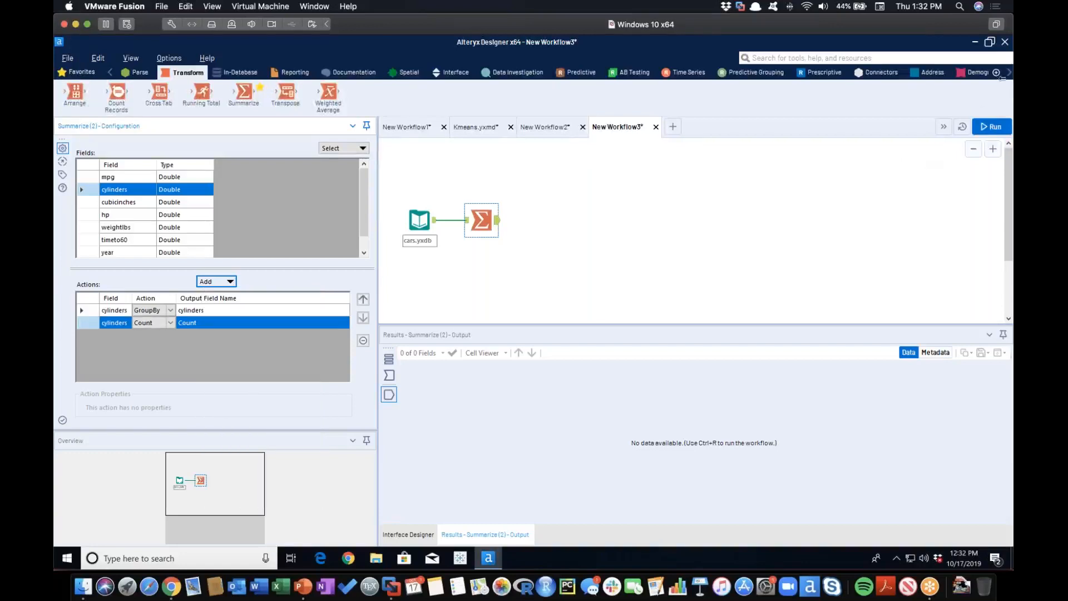
Run the workflow to view the count per cylinders value, and move the Summarize tool below the cars.yxdb input.
left_click(988, 128)
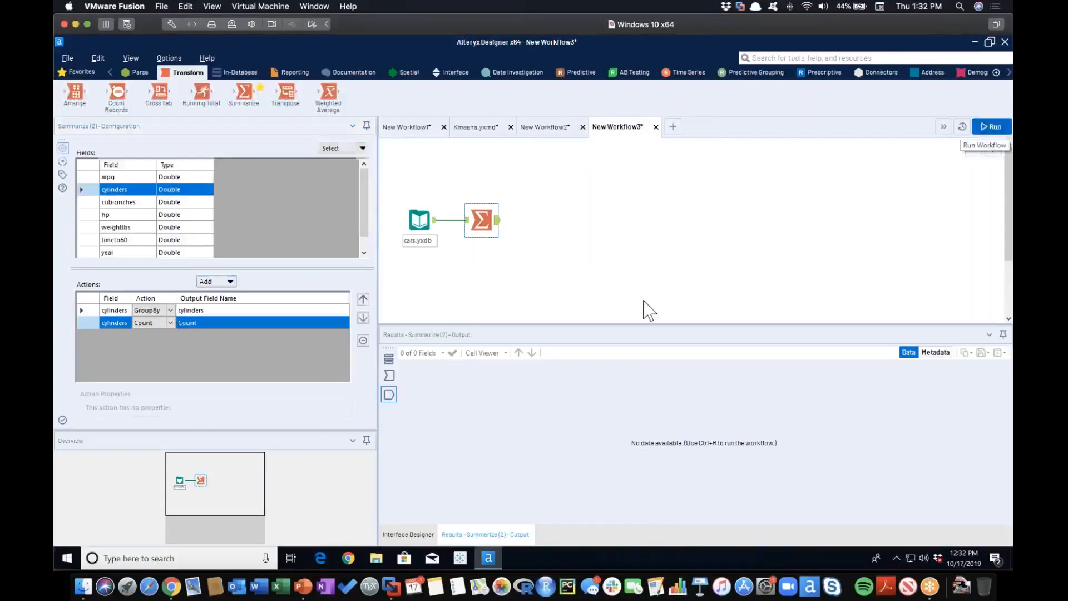
left_click(494, 224)
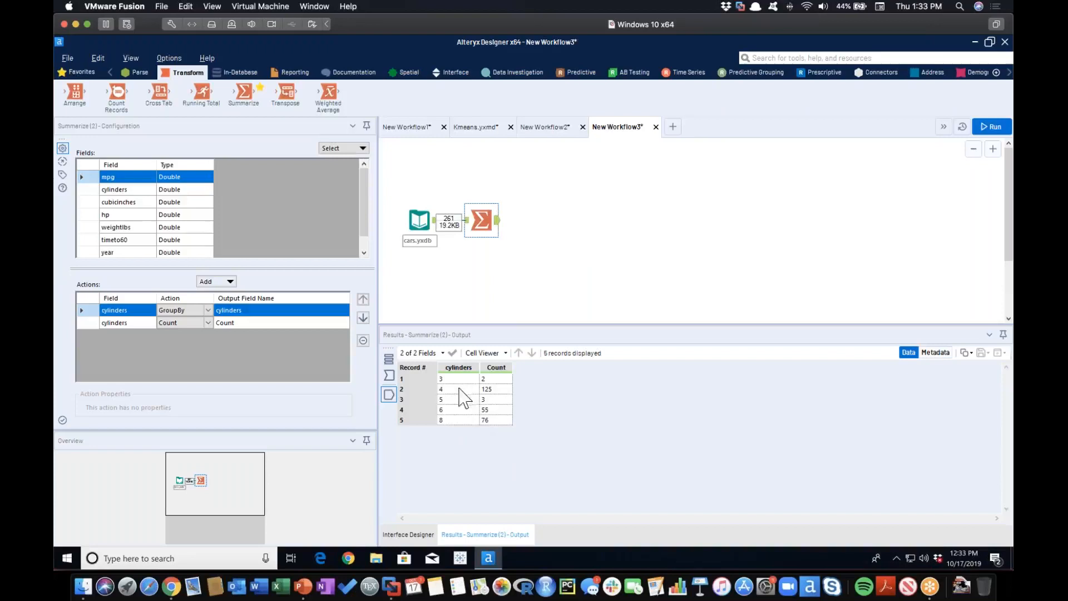
left_click_drag(482, 222, 454, 271)
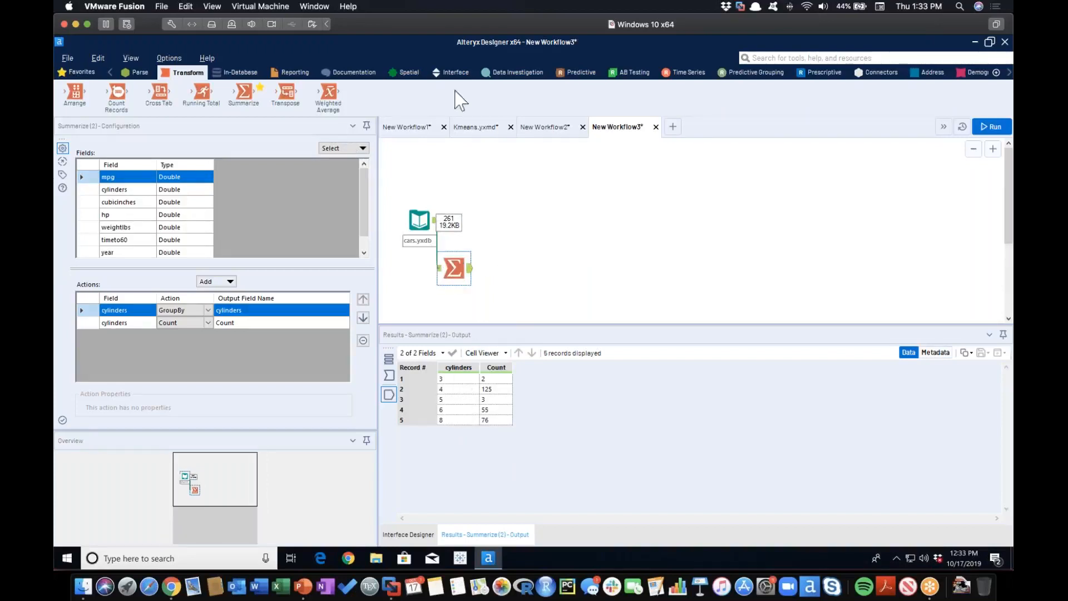
Connect a K-Centroids Cluster Analysis tool to cars.yxdb, select the cylinders field, enter a first name as solution name, and set 5 clusters.
left_click(753, 72)
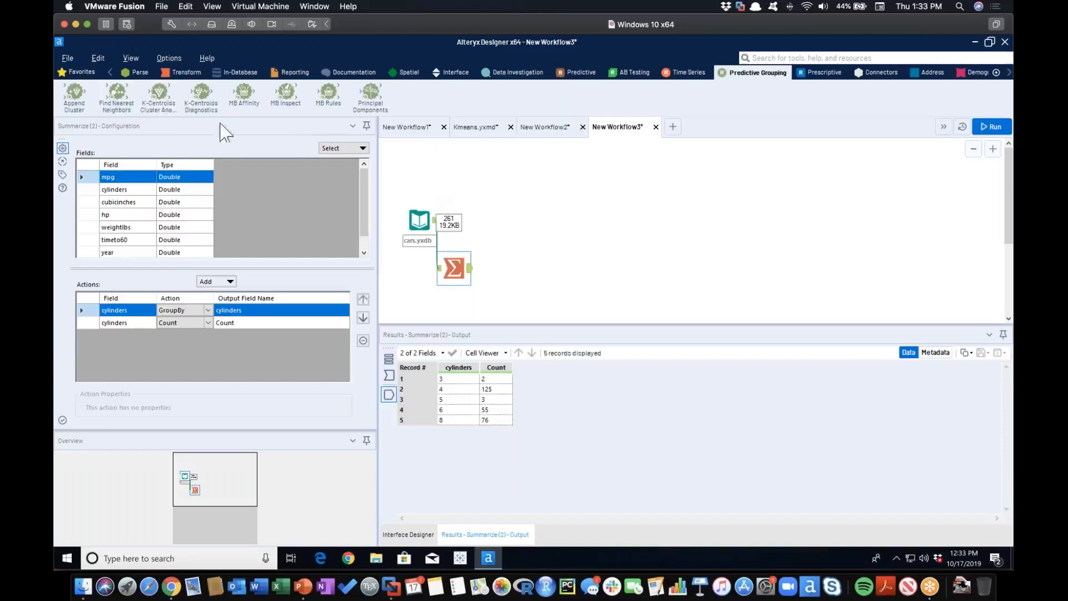
left_click_drag(160, 96, 494, 222)
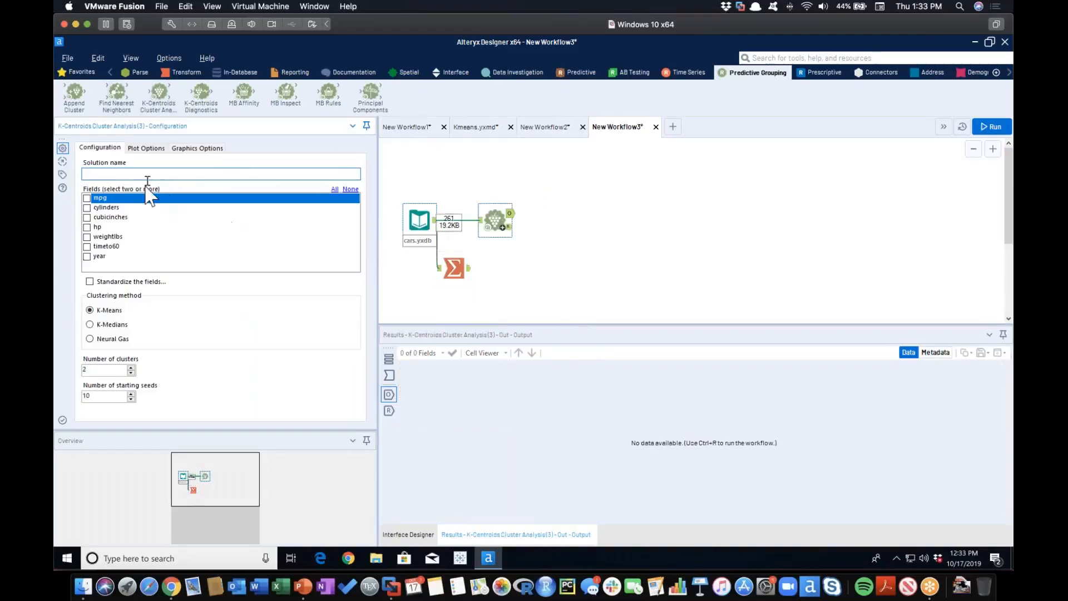
left_click(86, 208)
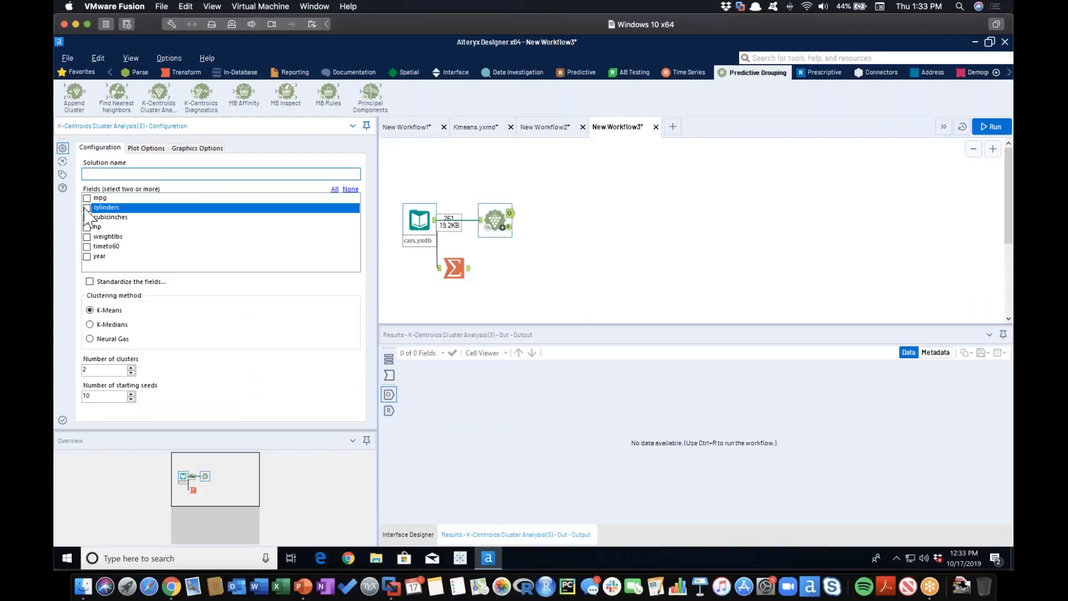
left_click(161, 175)
type("Kyle")
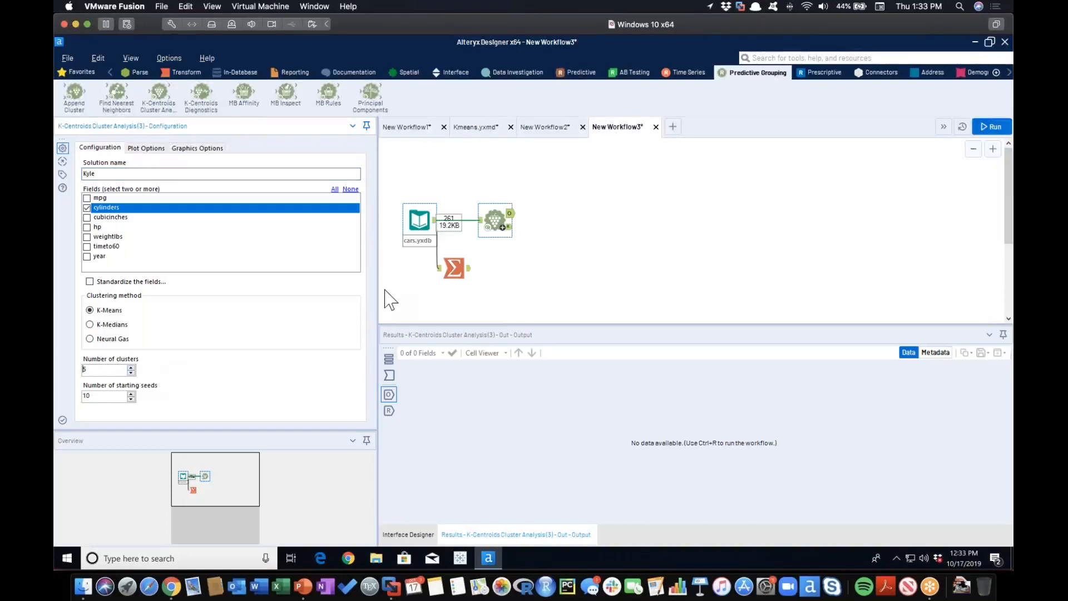
left_click(453, 269)
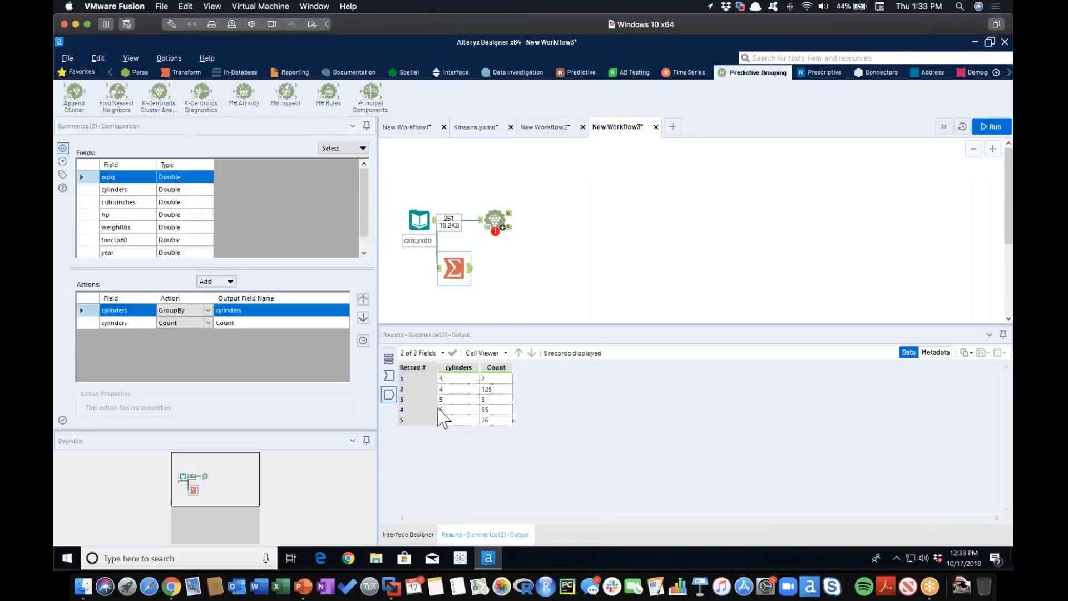
left_click(505, 232)
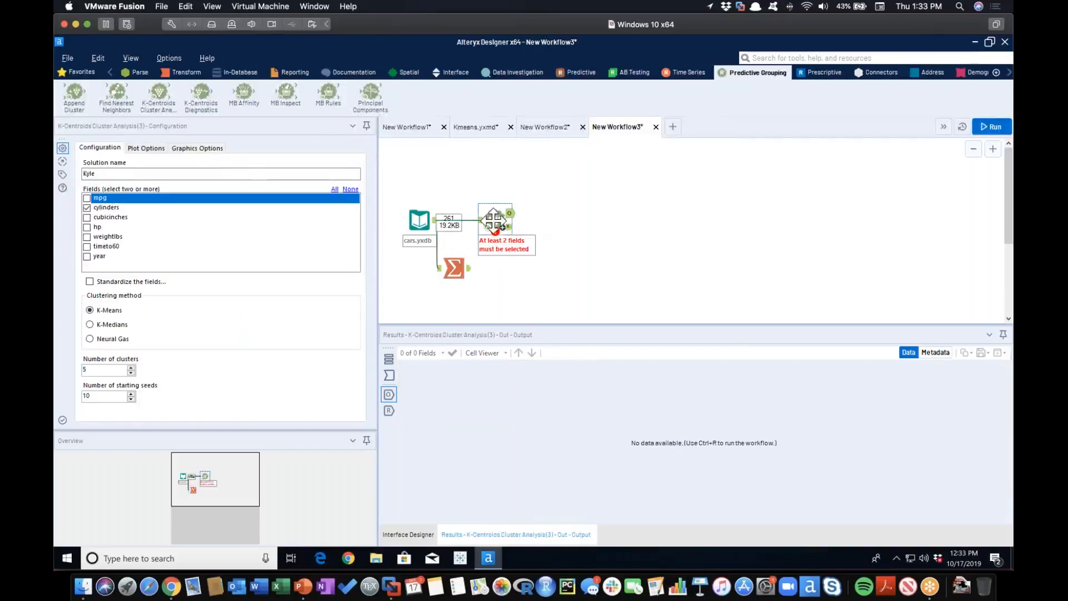
Add Browse tools to all outputs of the K-Centroids Cluster Analysis tool and run the workflow.
right_click(494, 222)
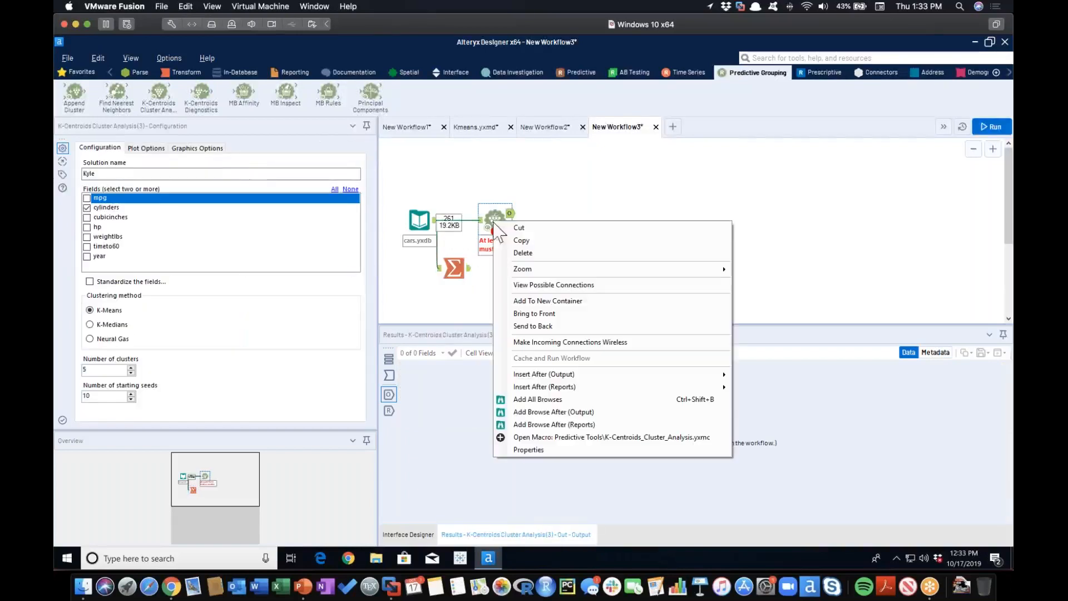
left_click(573, 399)
left_click(495, 221)
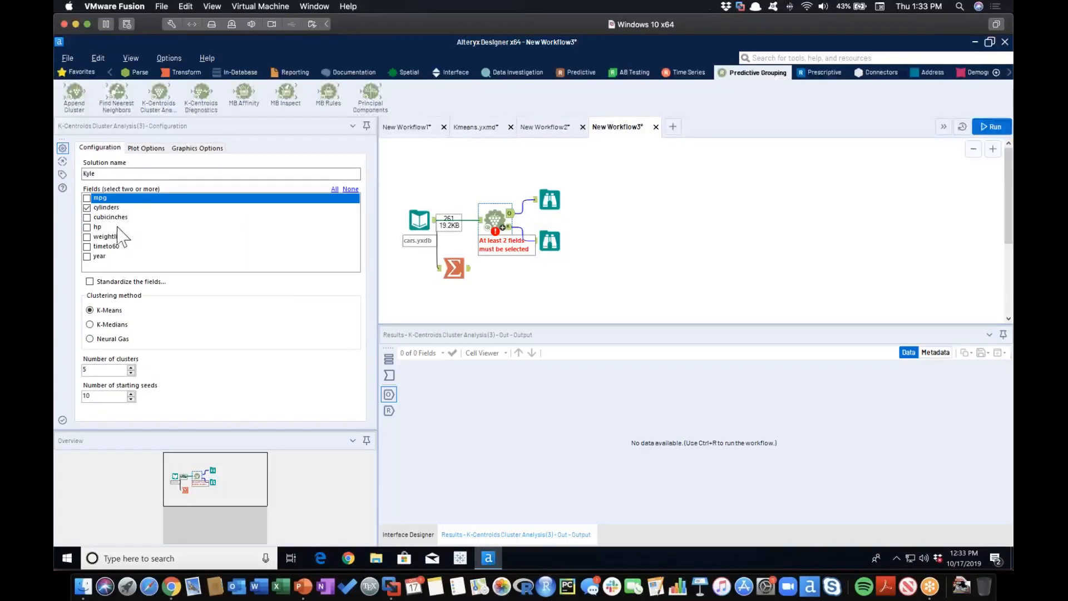
left_click(992, 126)
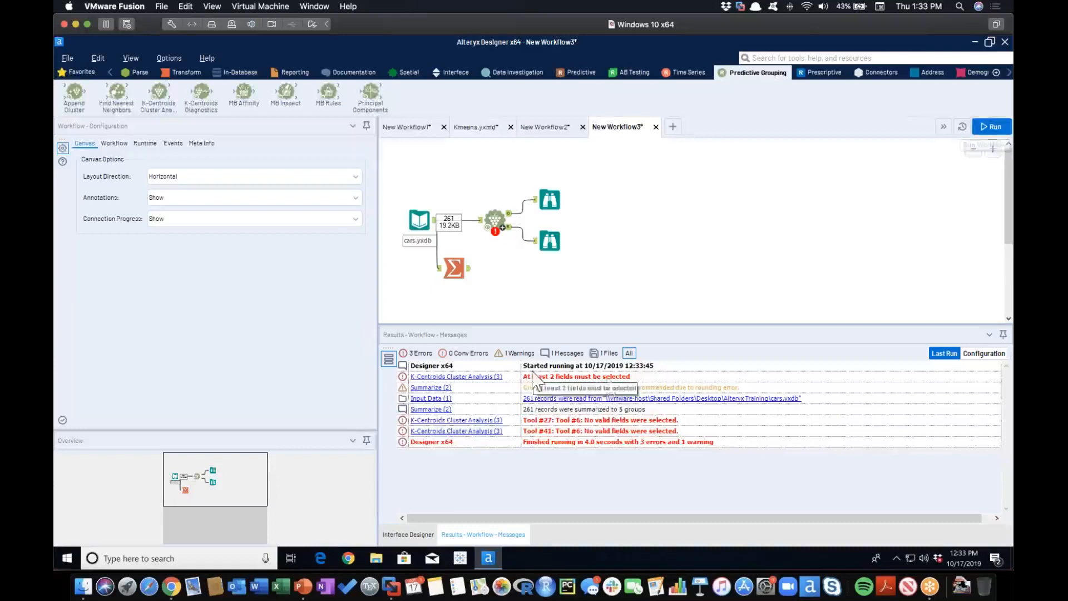
Shift the K-Centroids tool and its two Browse tools away from cars.yxdb and insert a Formula tool on the connection between them.
left_click_drag(480, 166, 565, 254)
left_click_drag(522, 221, 543, 221)
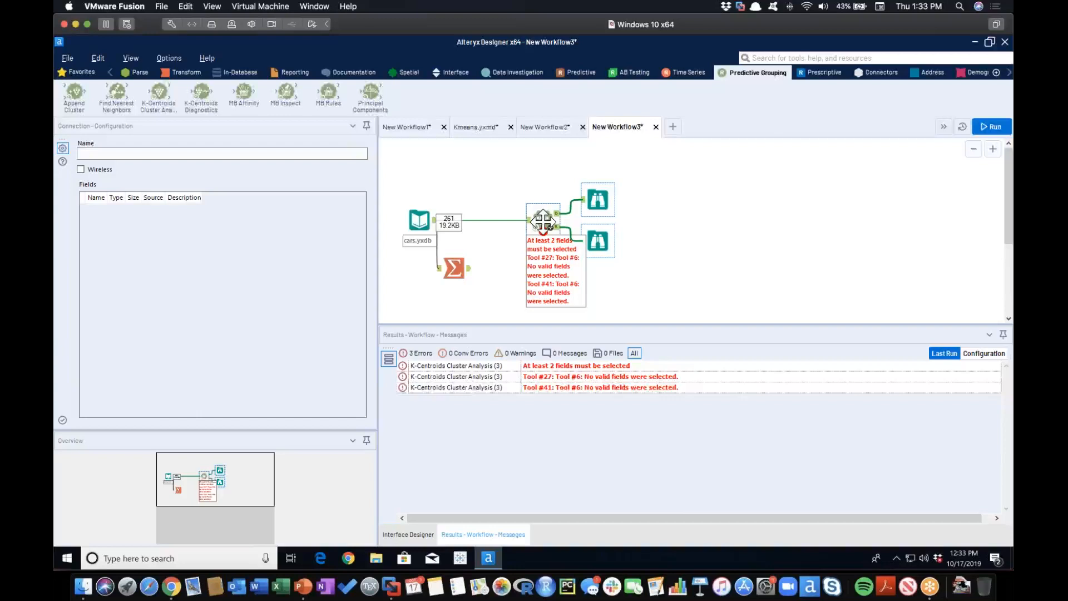
left_click(677, 229)
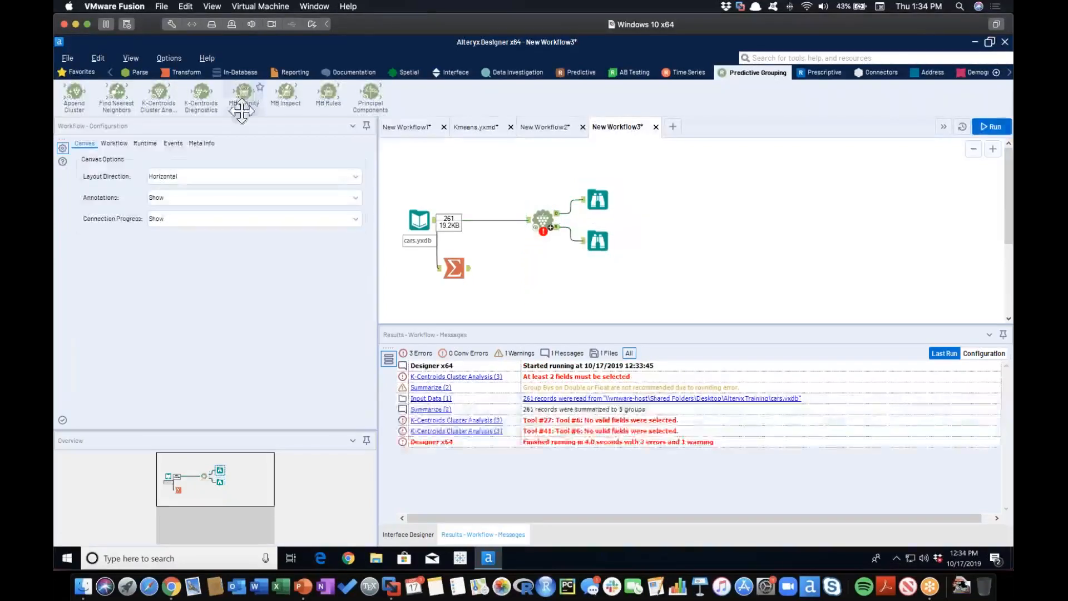
left_click(111, 72)
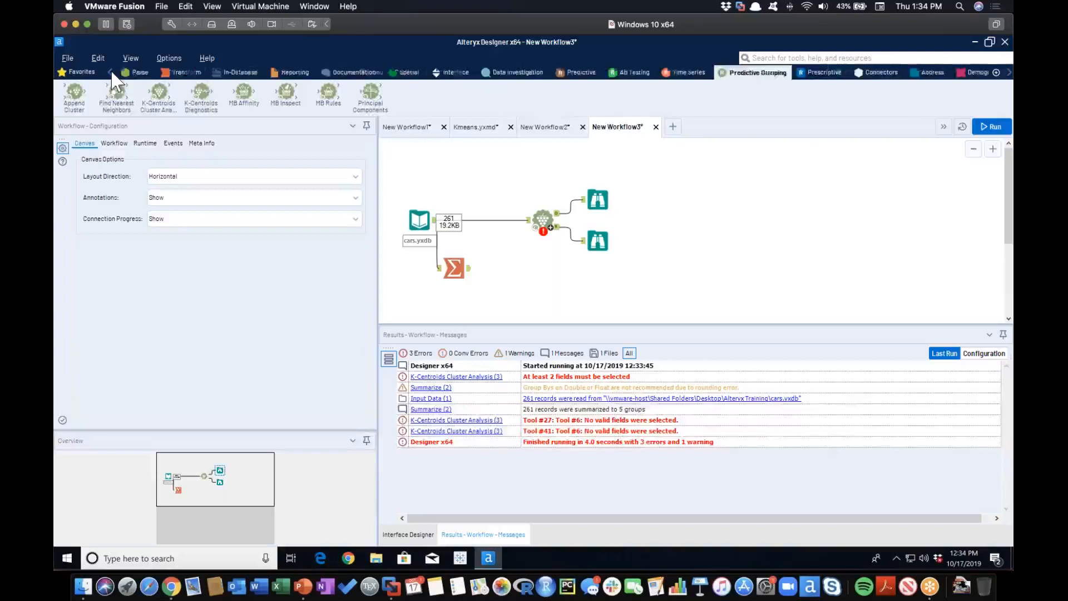
left_click(179, 73)
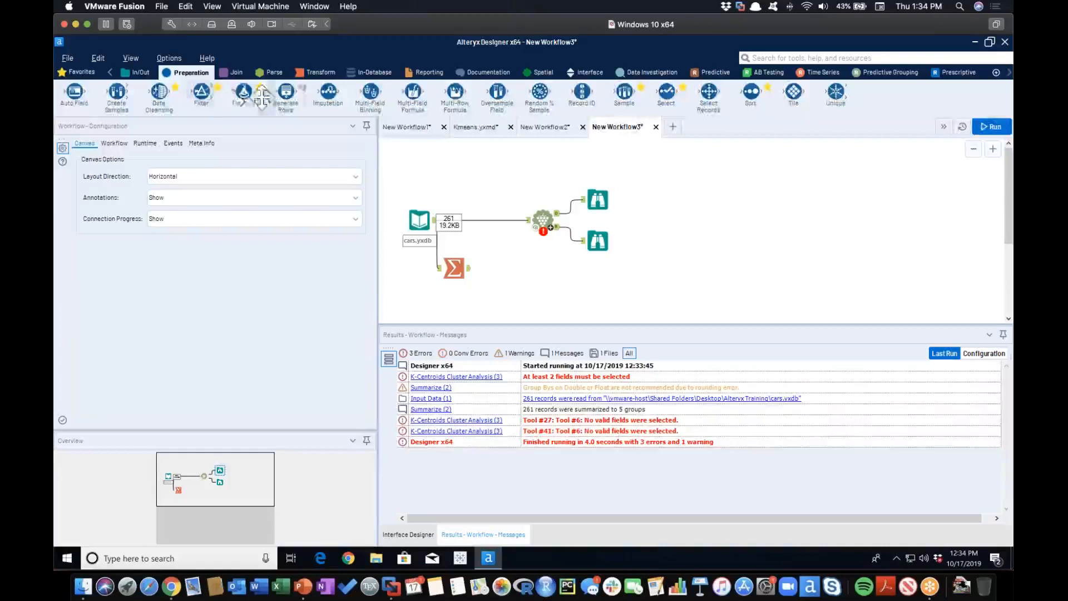
left_click_drag(239, 98, 475, 221)
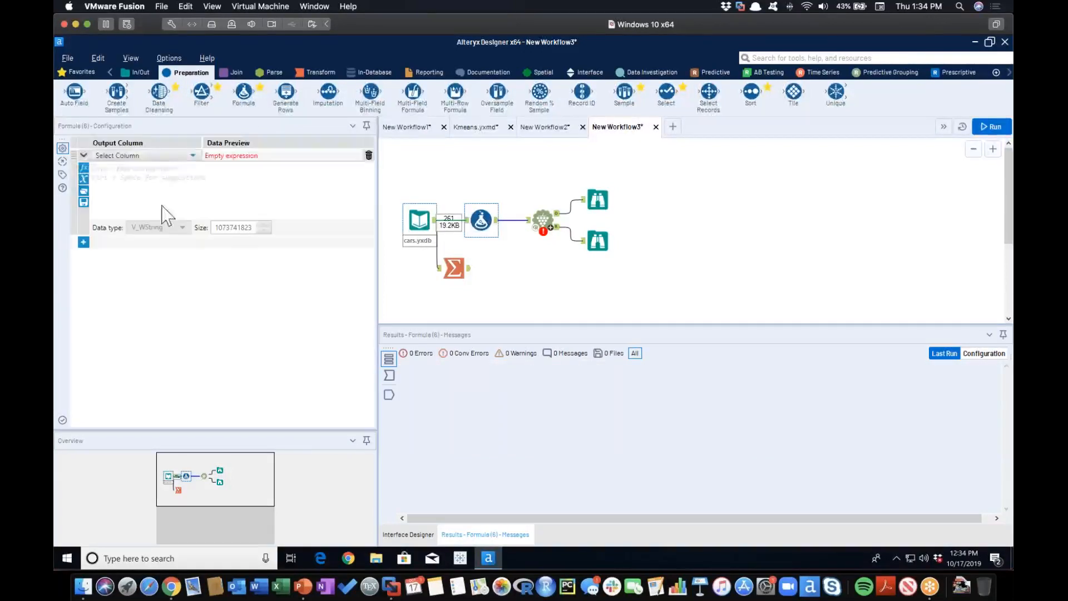
In the Formula tool, add a column named Constant with the expression 1 and the data type Double.
left_click(171, 158)
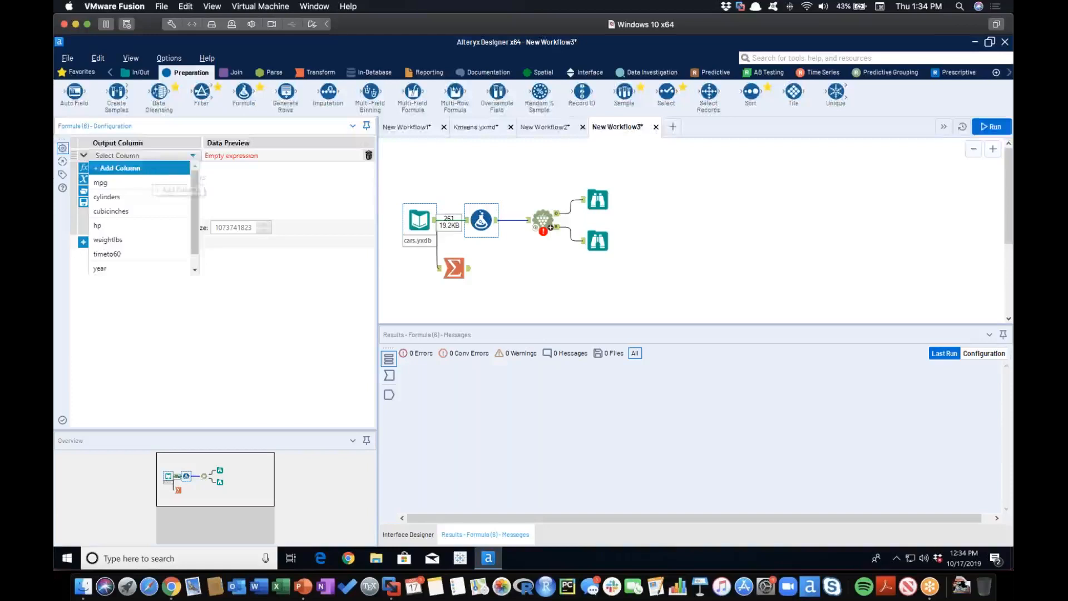
left_click(153, 175)
type("Constant")
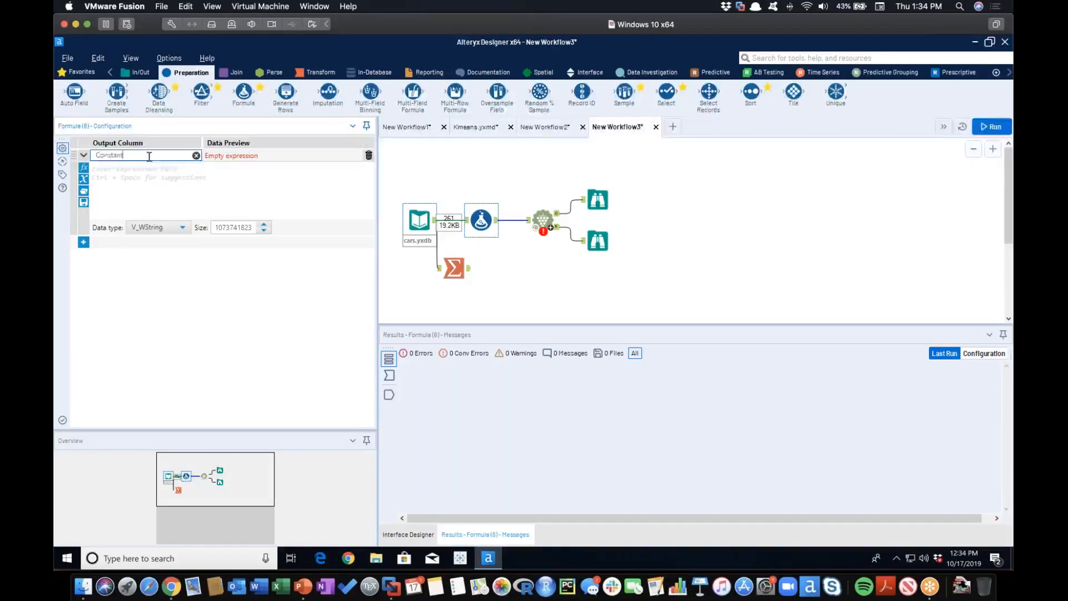
left_click(137, 189)
type("1")
left_click(182, 228)
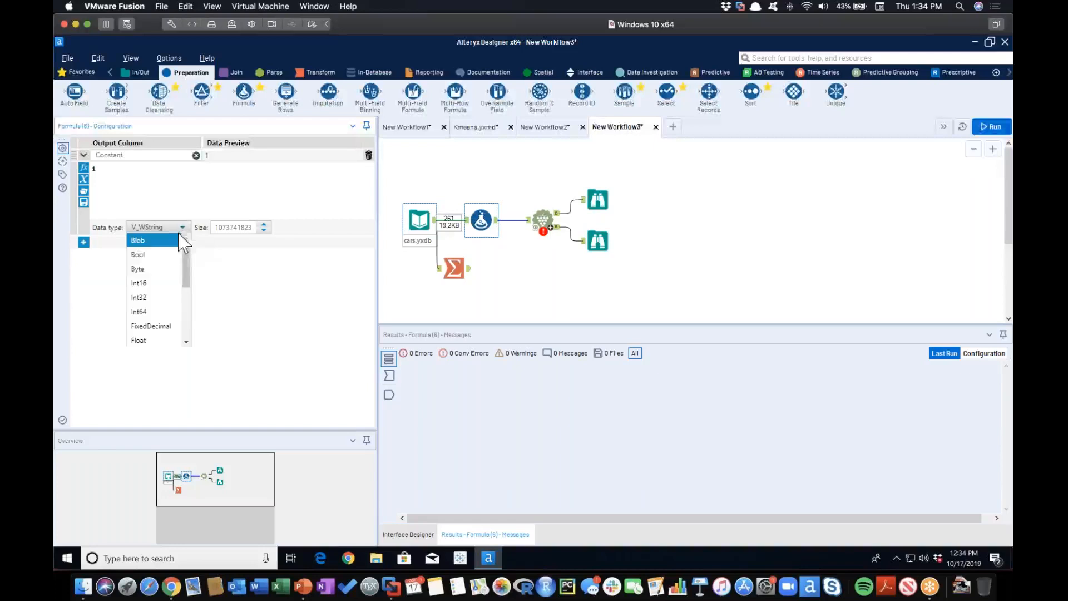
left_click(158, 269)
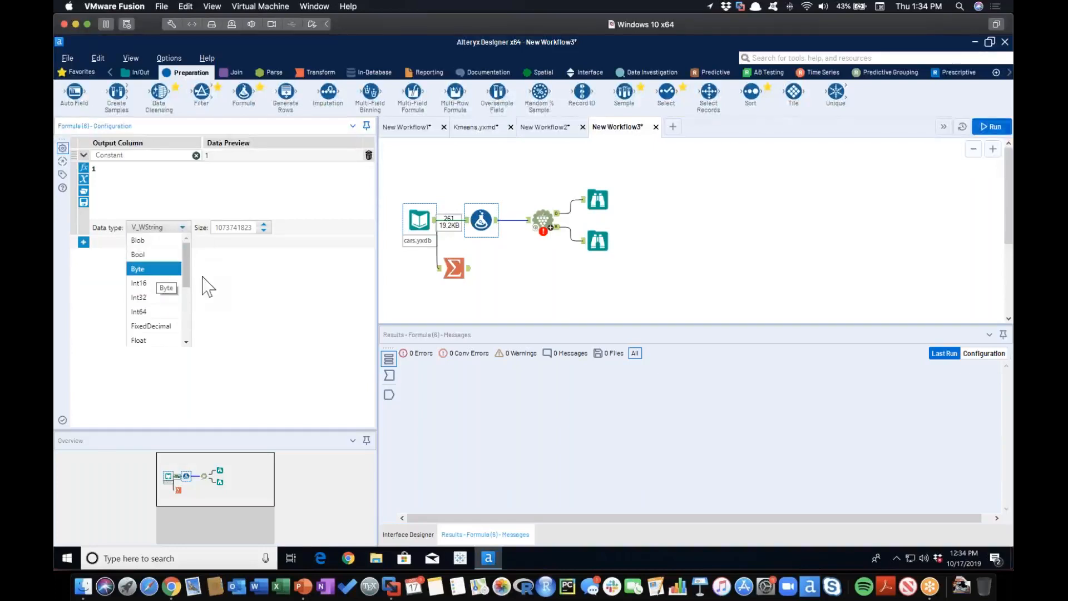
left_click(182, 228)
scroll(162, 269, "down", 3)
left_click(139, 240)
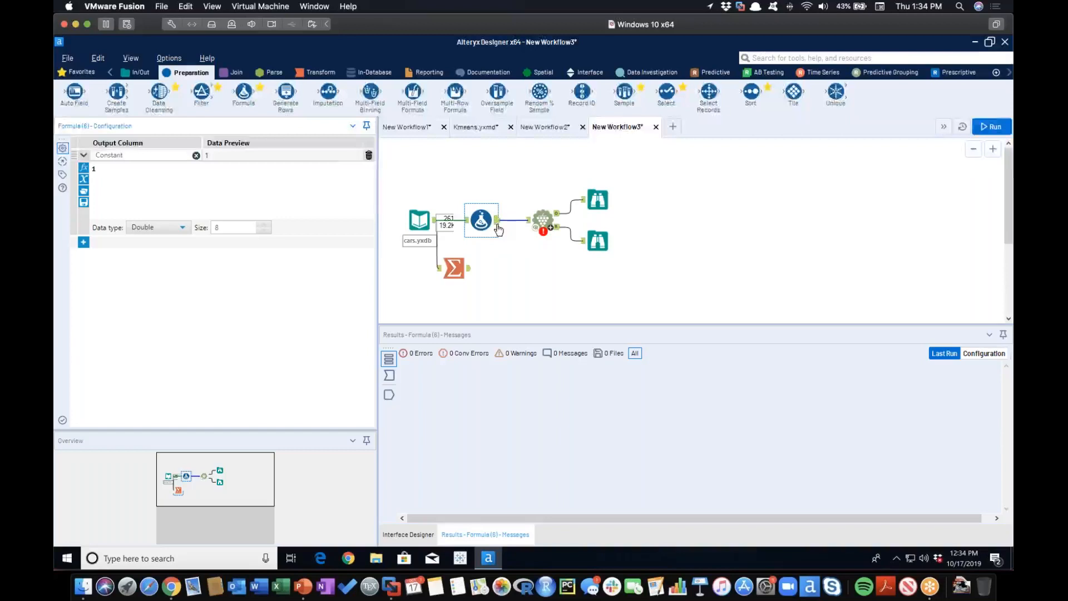
Attach a Browse tool to the Formula output and include the Constant field with cylinders in the K-Centroids cluster fields.
left_click(136, 73)
left_click_drag(78, 98, 520, 187)
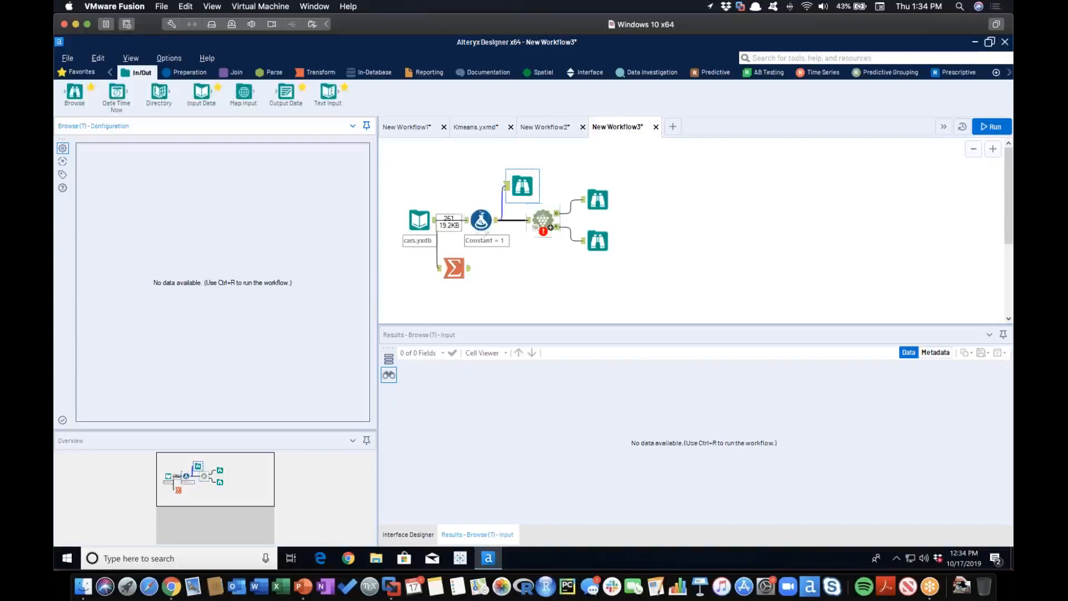
left_click(554, 230)
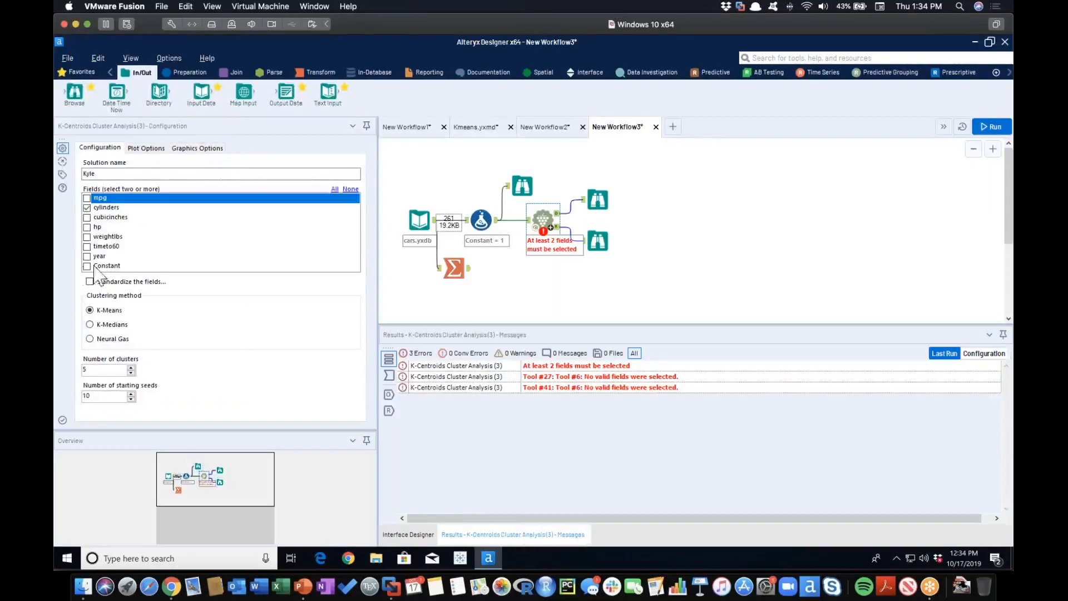
left_click(88, 266)
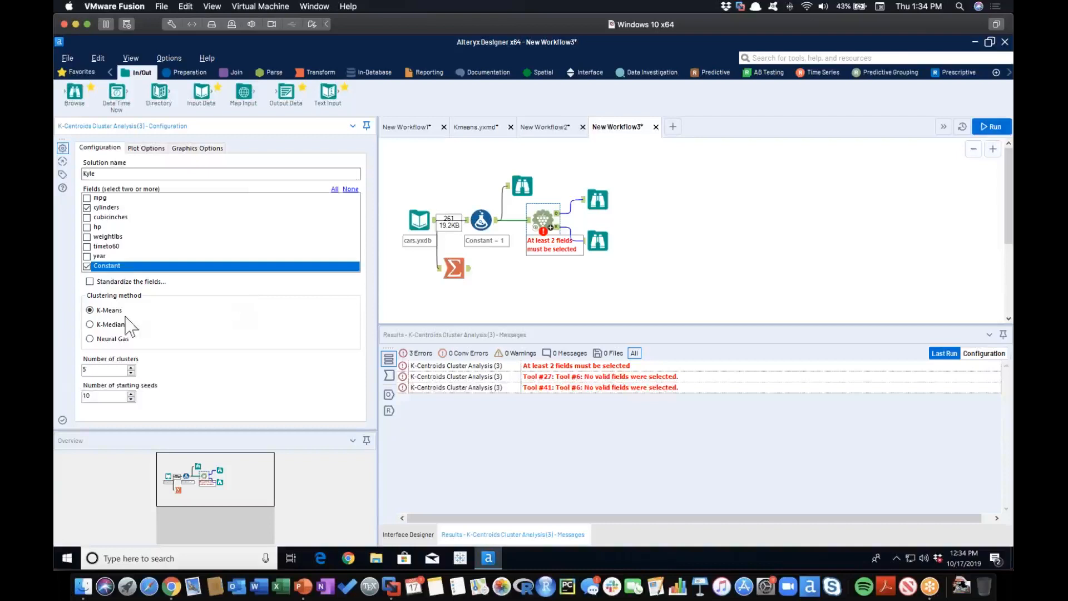
left_click(87, 208)
Run the workflow and examine the cluster model output and the K-Means summary report, widening the report area.
left_click(990, 129)
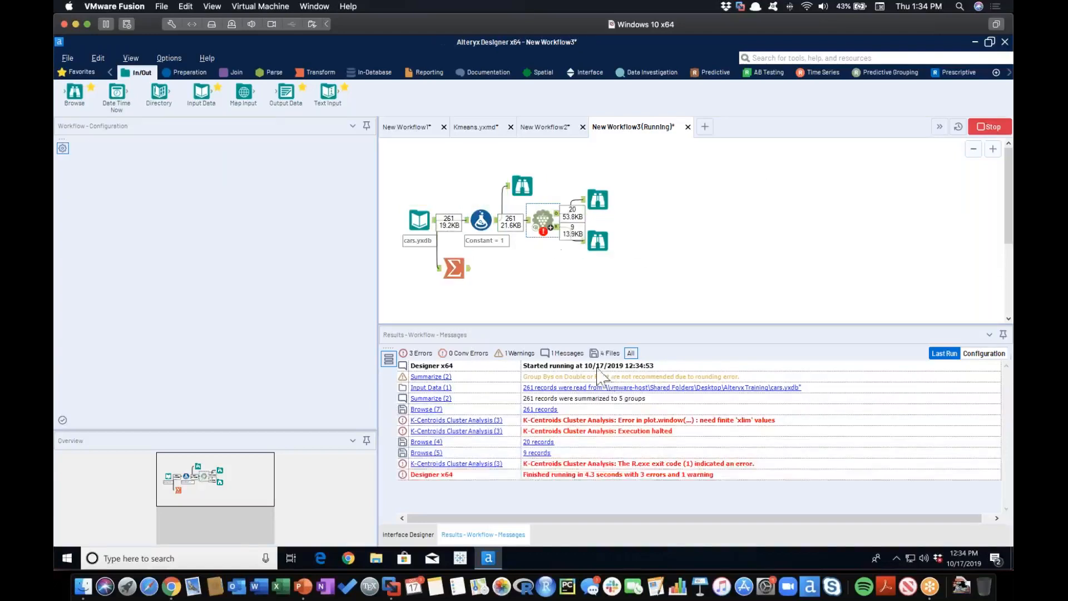
left_click(602, 203)
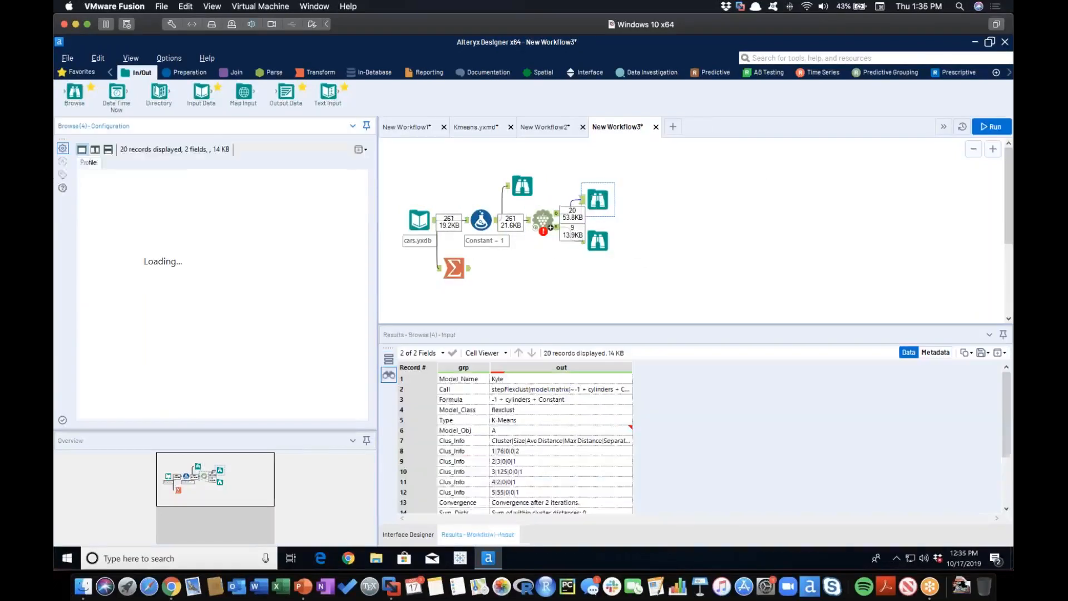
left_click(599, 240)
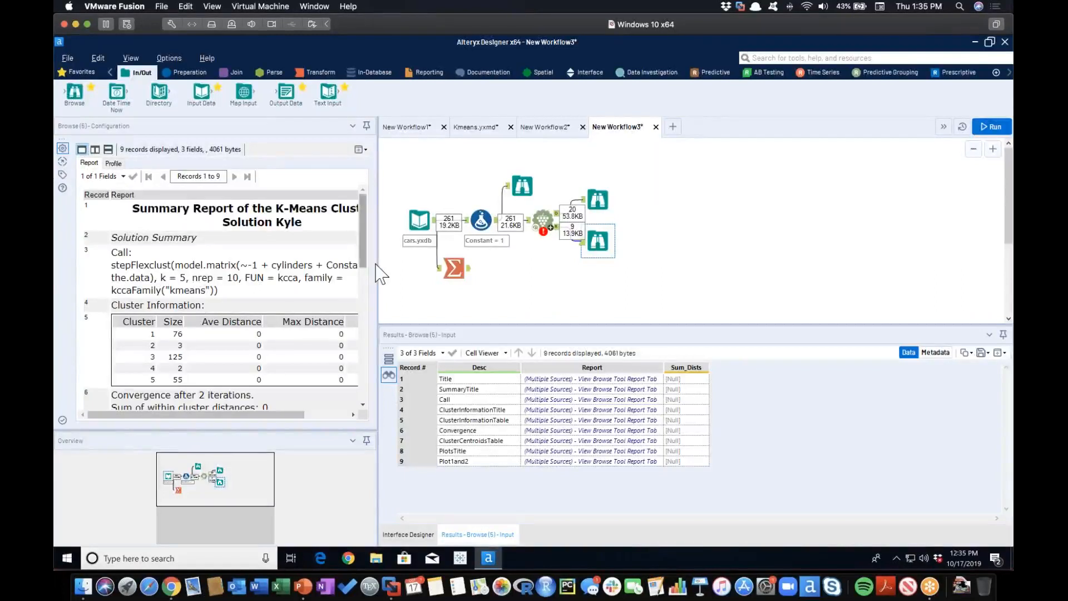
left_click_drag(379, 265, 437, 265)
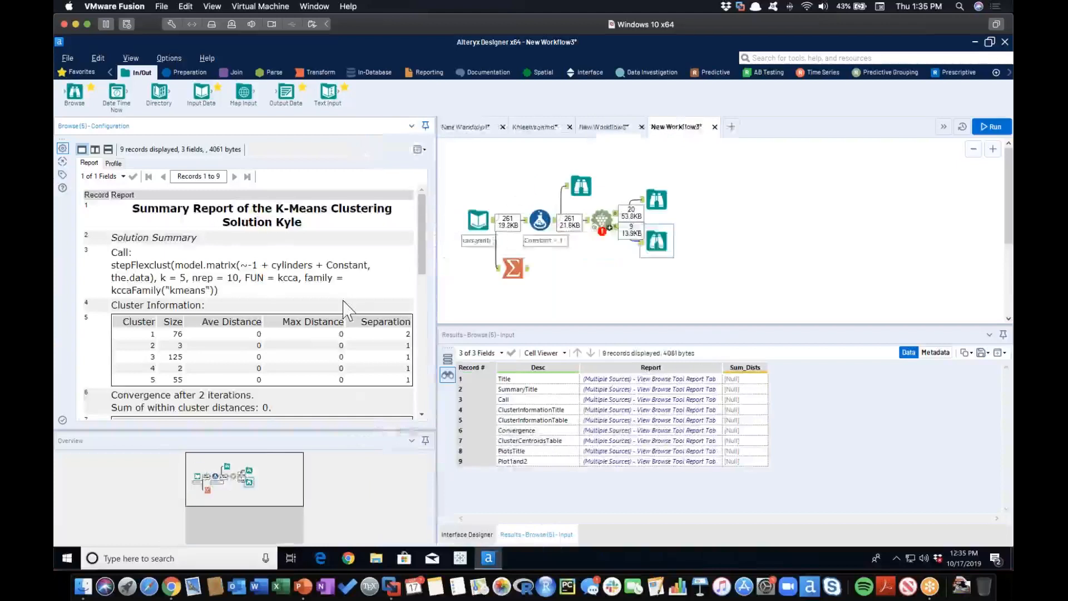
scroll(347, 309, "down", 2)
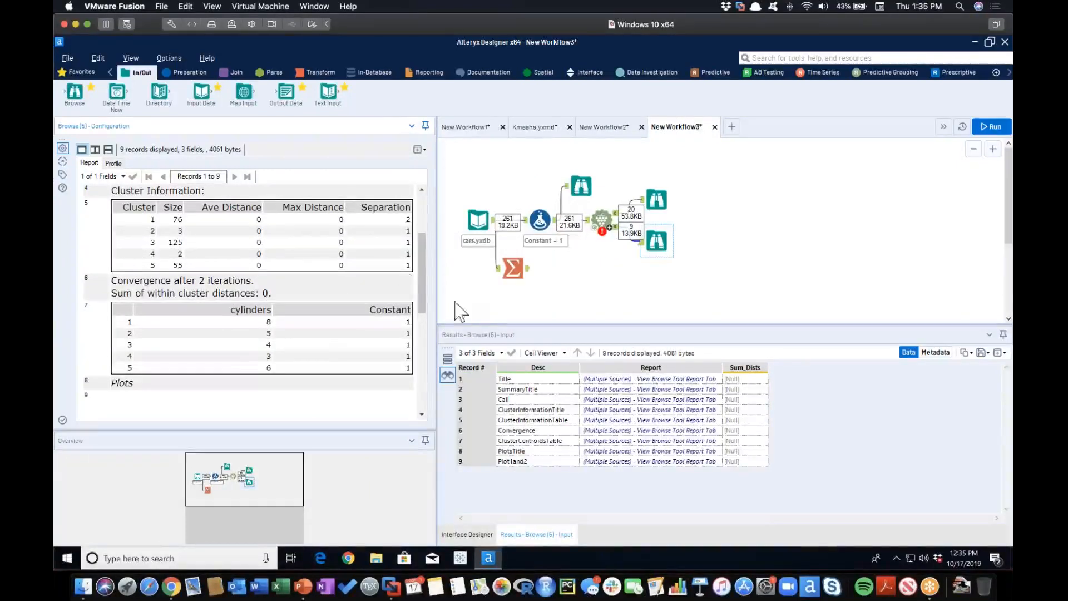
Check the K-Centroids tool's error messages and compare the report's cluster sizes with the Summarize counts per cylinders value.
left_click(601, 219)
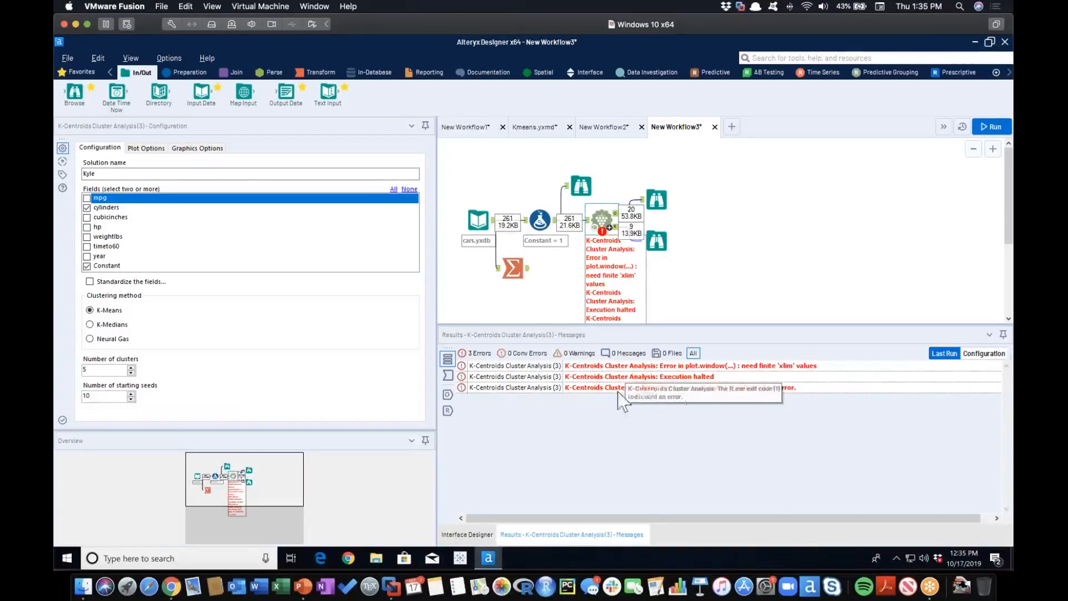
left_click(657, 241)
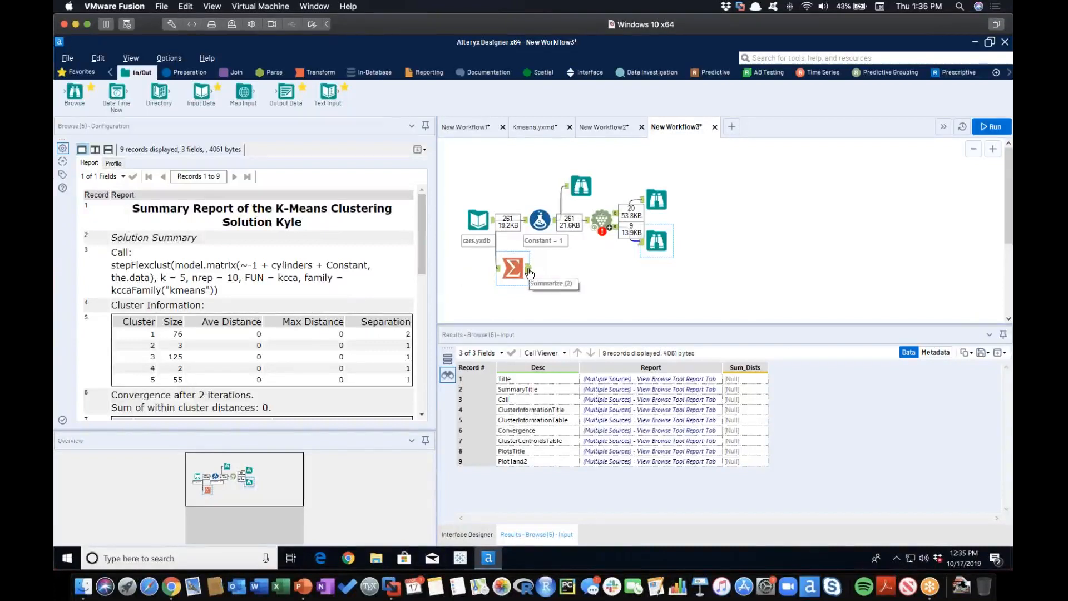
left_click(512, 268)
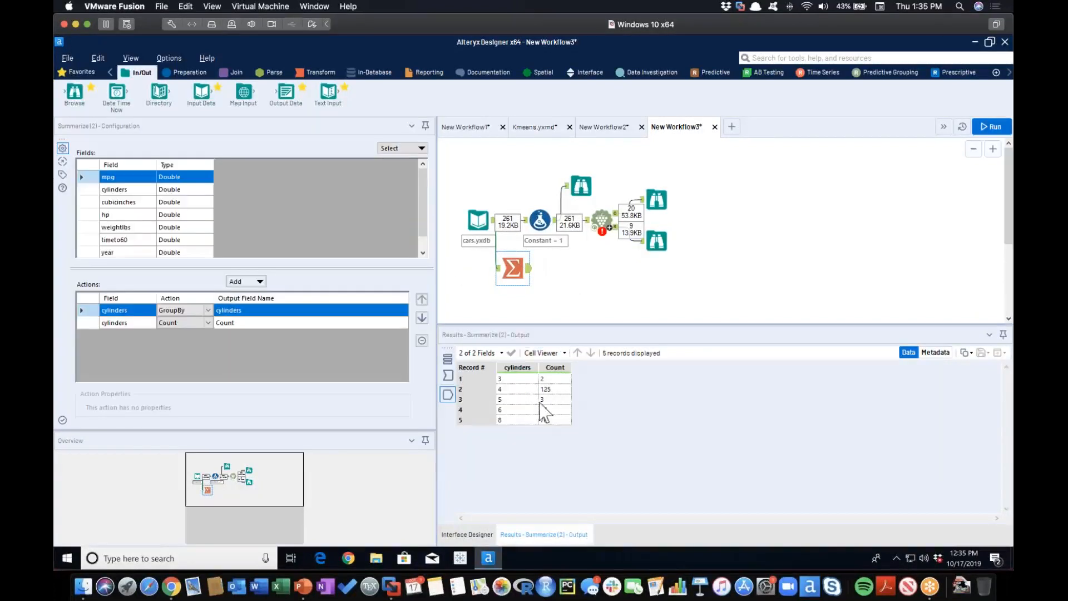
left_click(657, 241)
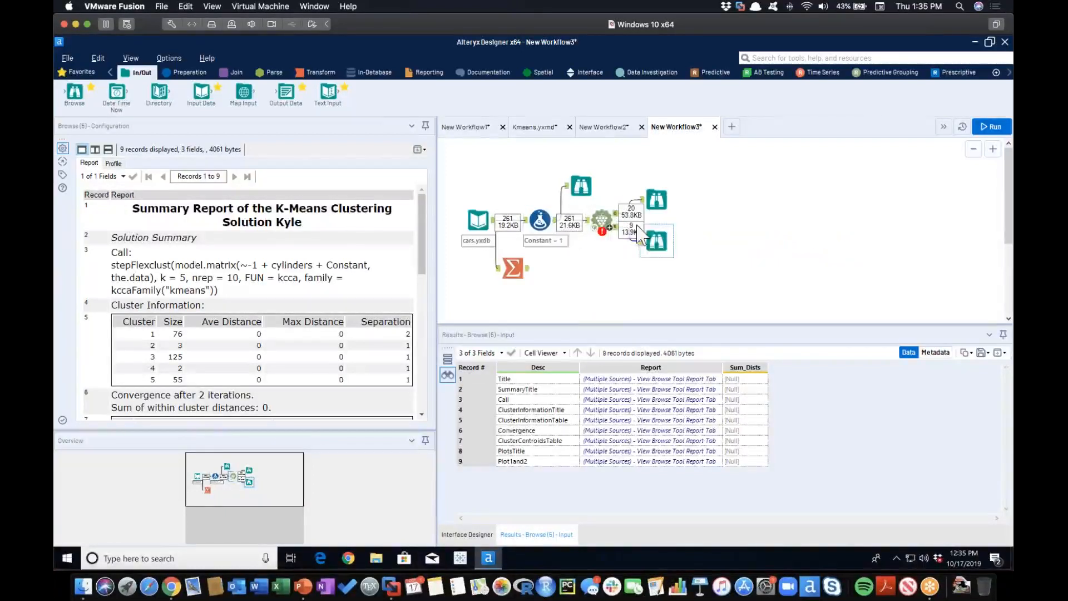
Review the K-Centroids tool's errors, configuration and model output, and reopen the K-Means summary report.
mouse_move(604, 222)
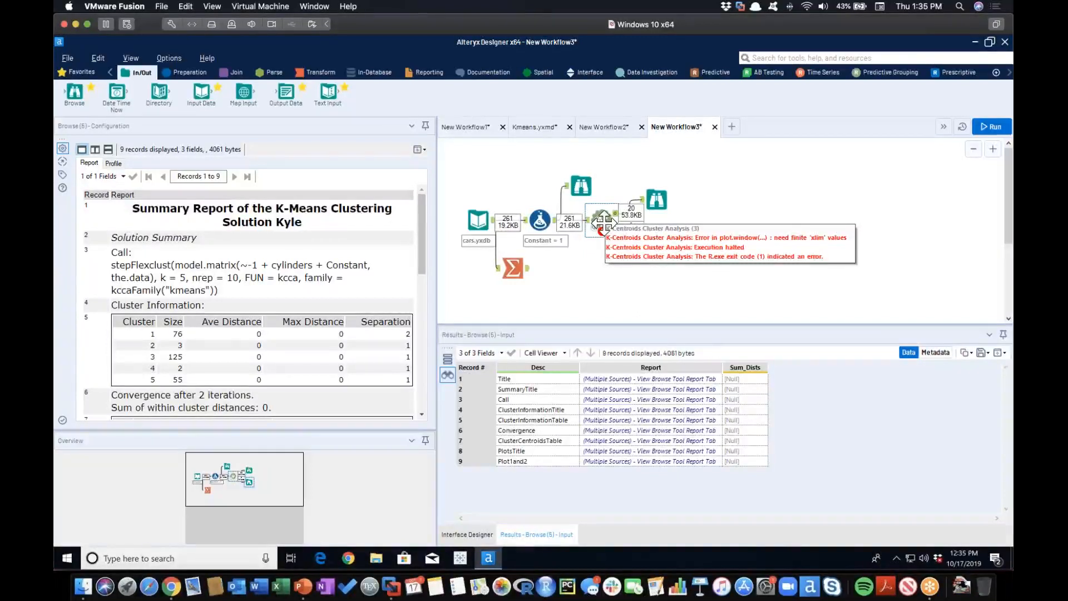
key("ctrl+shift+b")
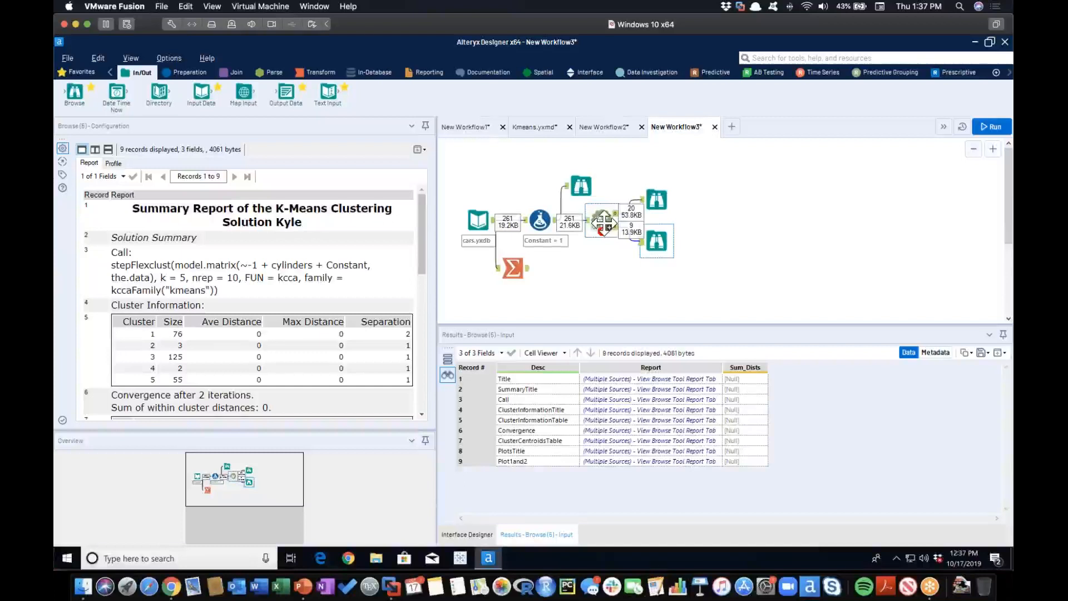
left_click(540, 221)
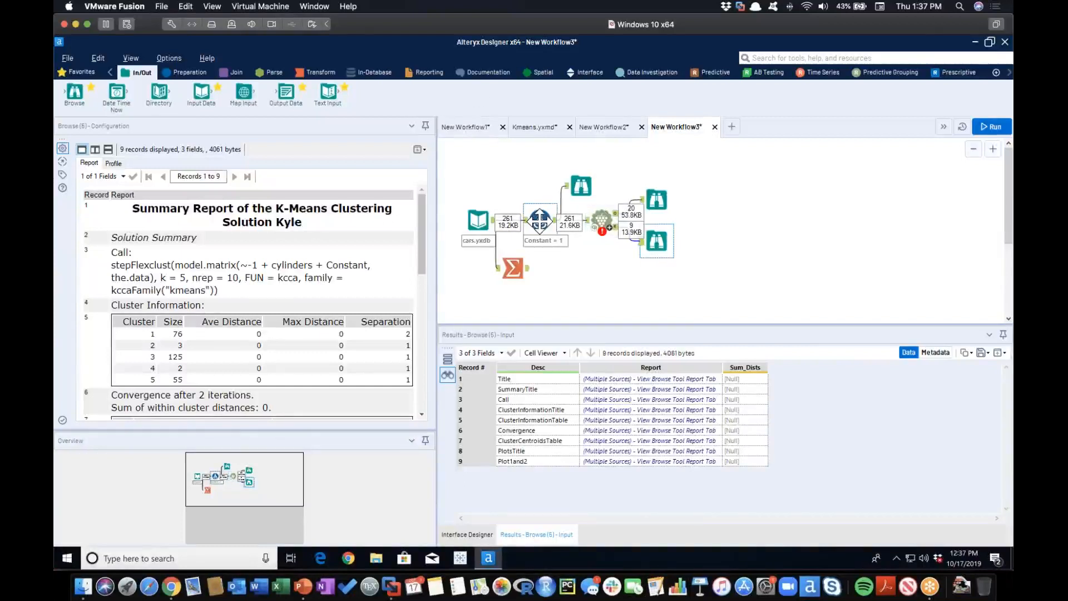
left_click(611, 228)
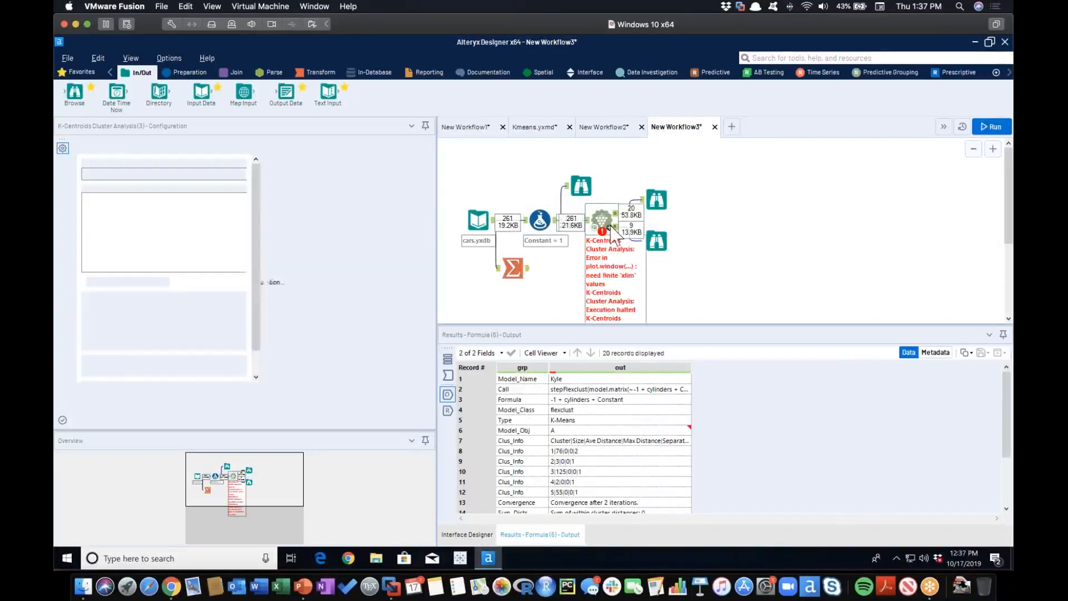
left_click(653, 240)
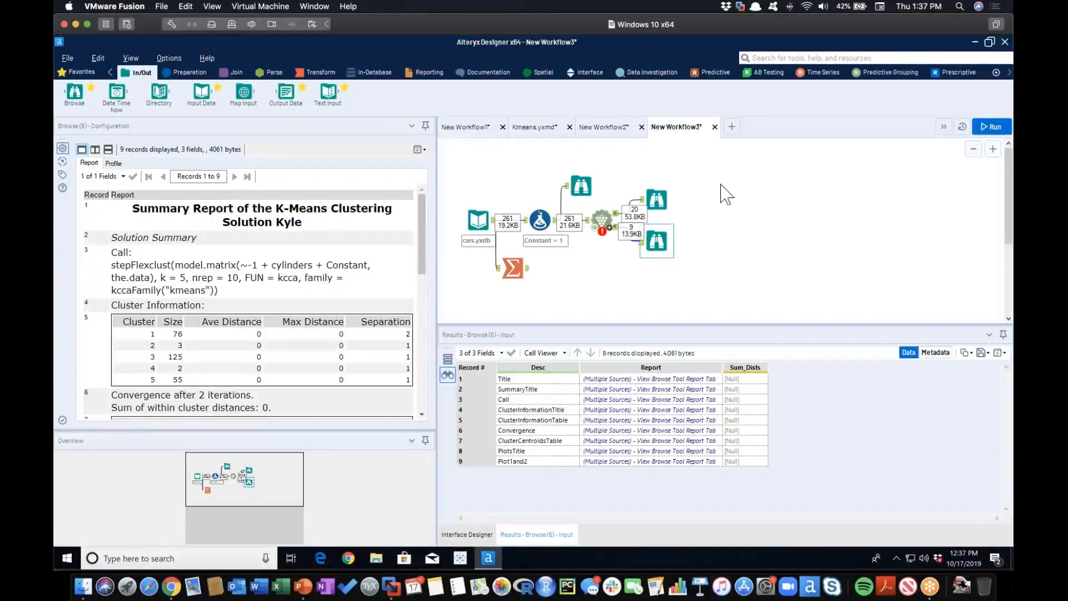
Switch to New Workflow1 and examine the K-means tool's cluster plot with all records in a separate window, then close that window.
left_click(905, 256)
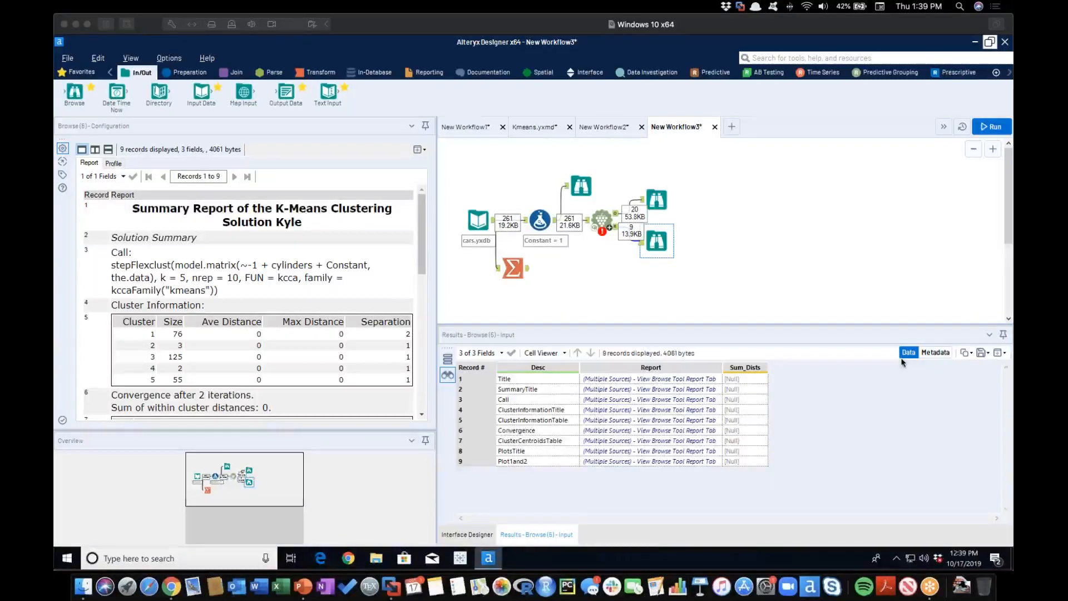
left_click(477, 130)
left_click(773, 296)
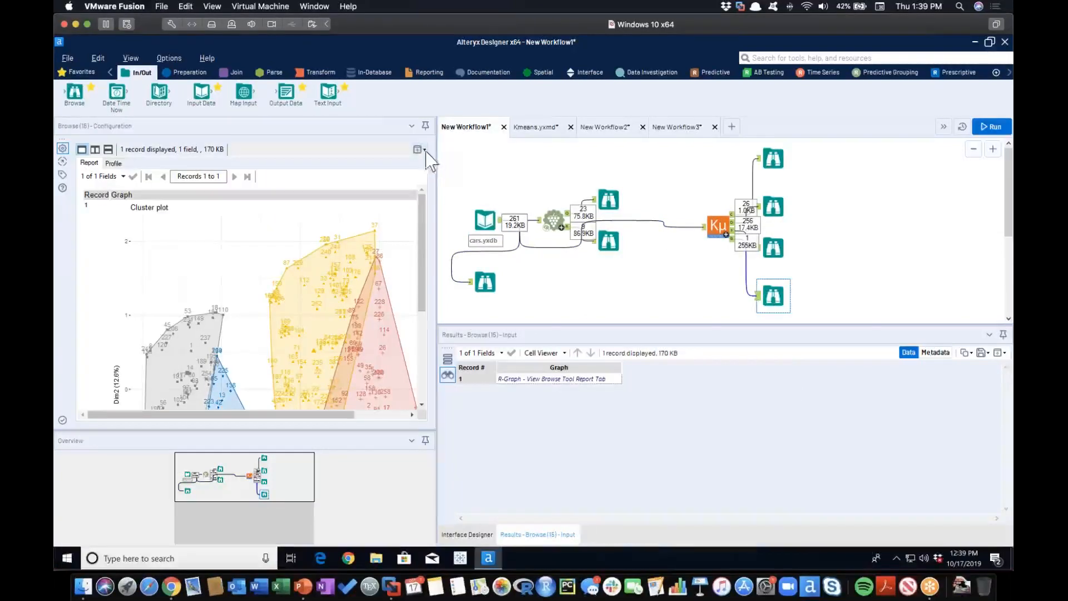
left_click(420, 149)
left_click(402, 176)
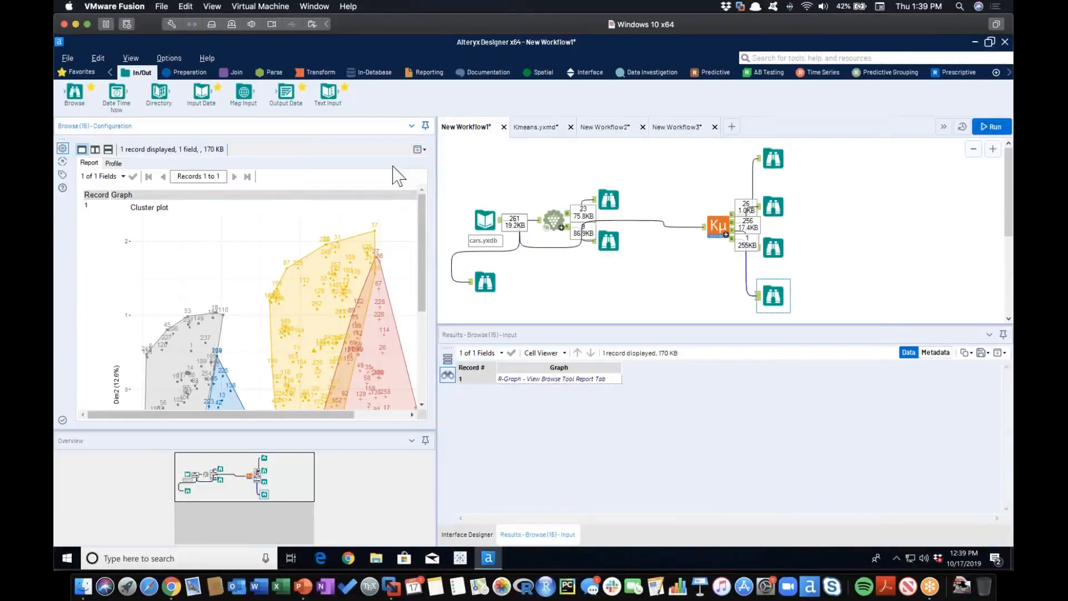
left_click_drag(557, 153, 505, 54)
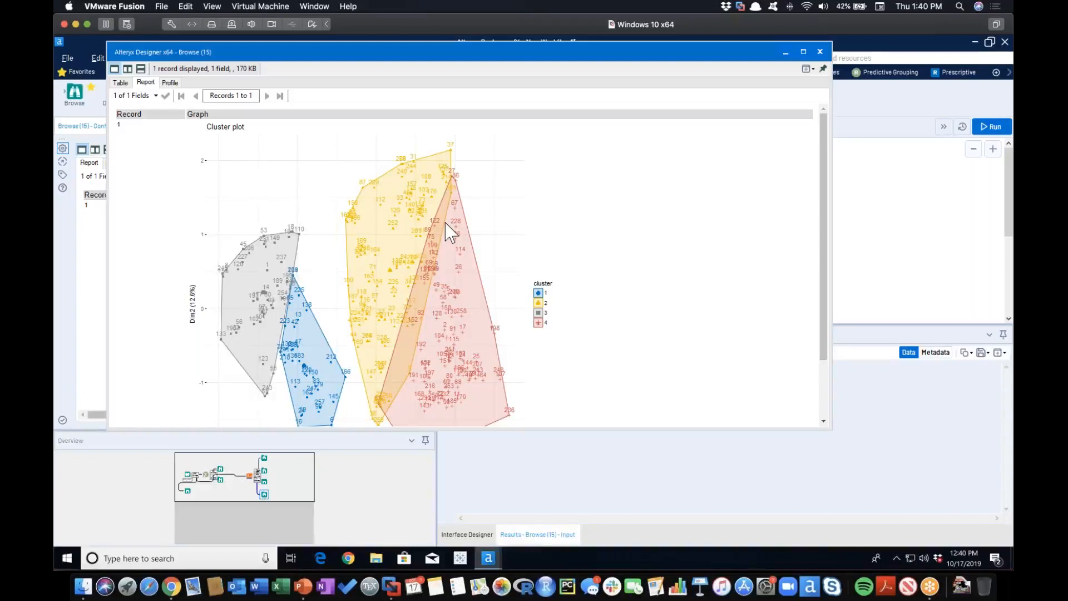
left_click_drag(548, 52, 508, 55)
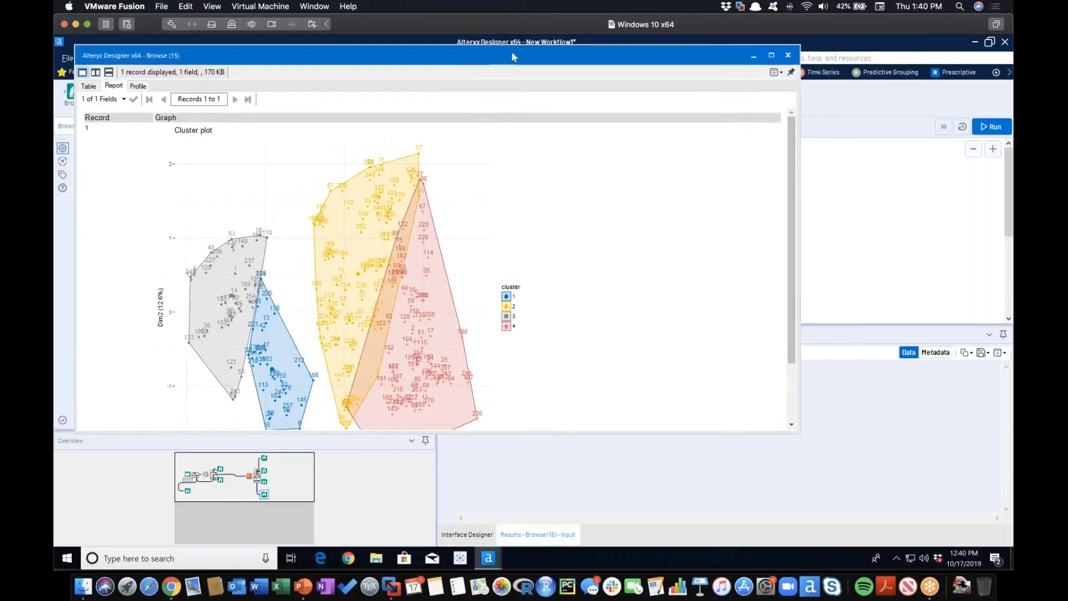
left_click(785, 55)
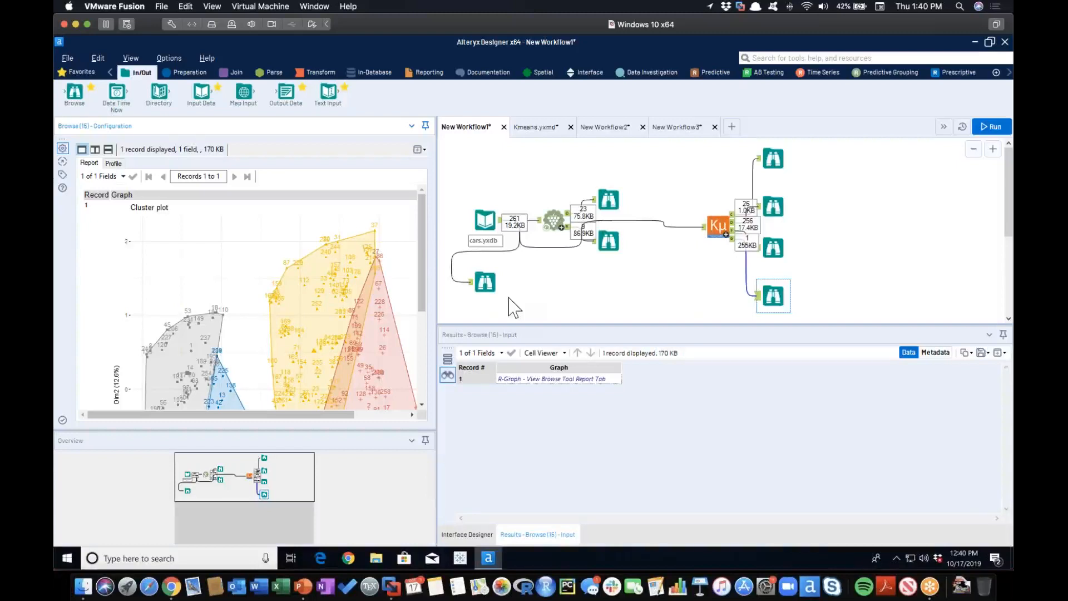
Examine the Num_Clusters percent bar chart from the K-means tool's output in a separate window and close it.
left_click(897, 349)
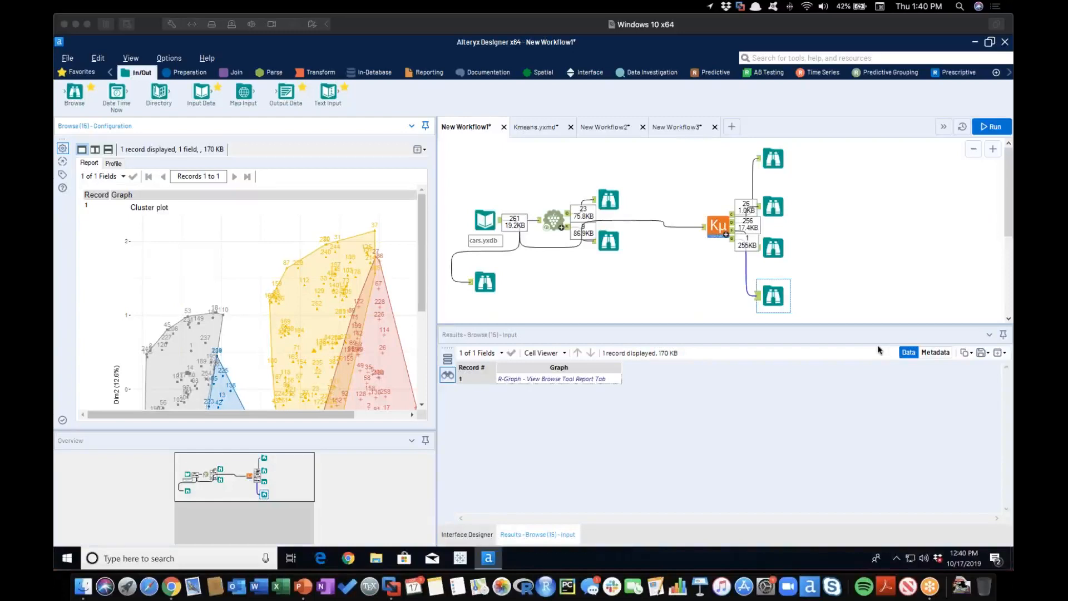
left_click(768, 249)
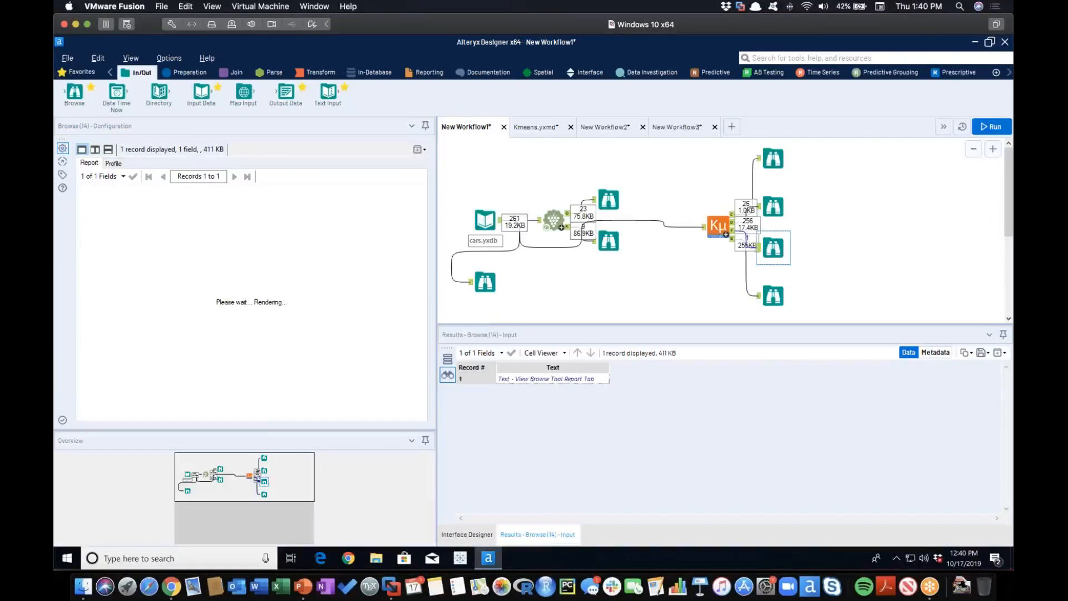
left_click(422, 149)
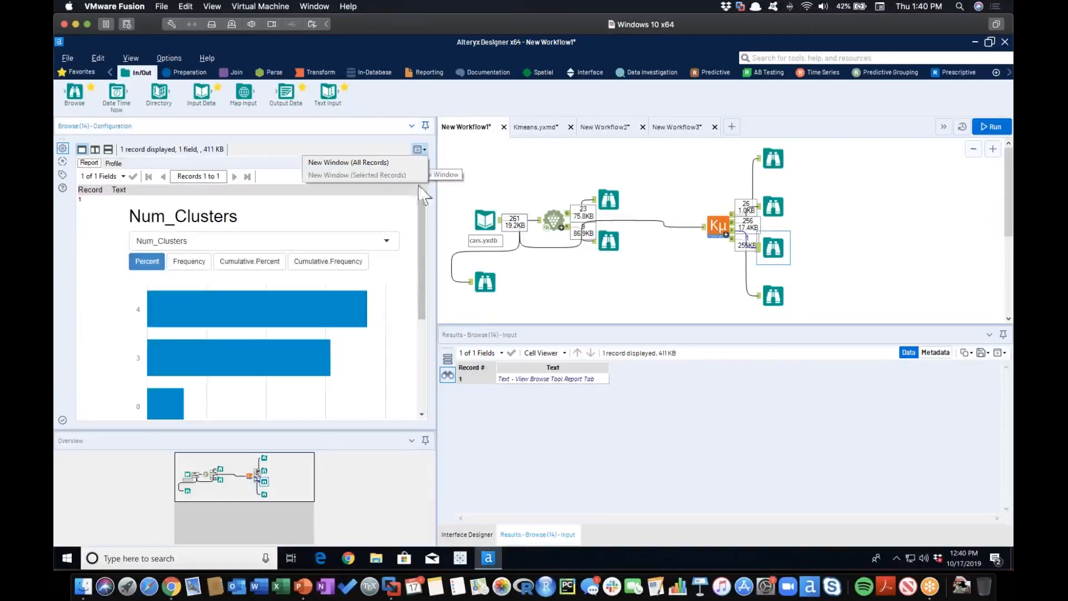
left_click(399, 162)
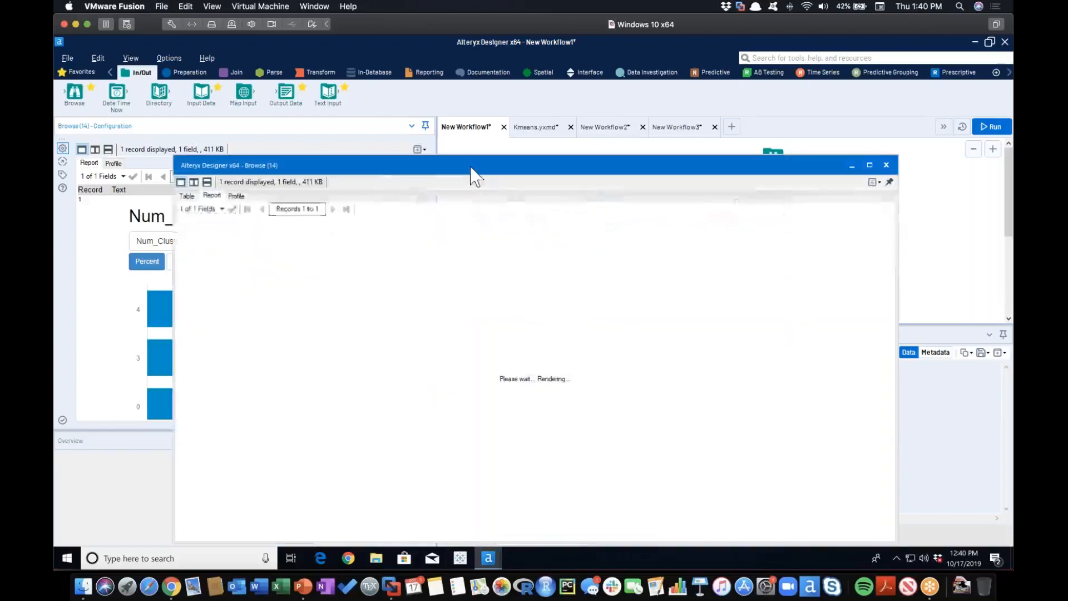
left_click_drag(467, 172, 374, 78)
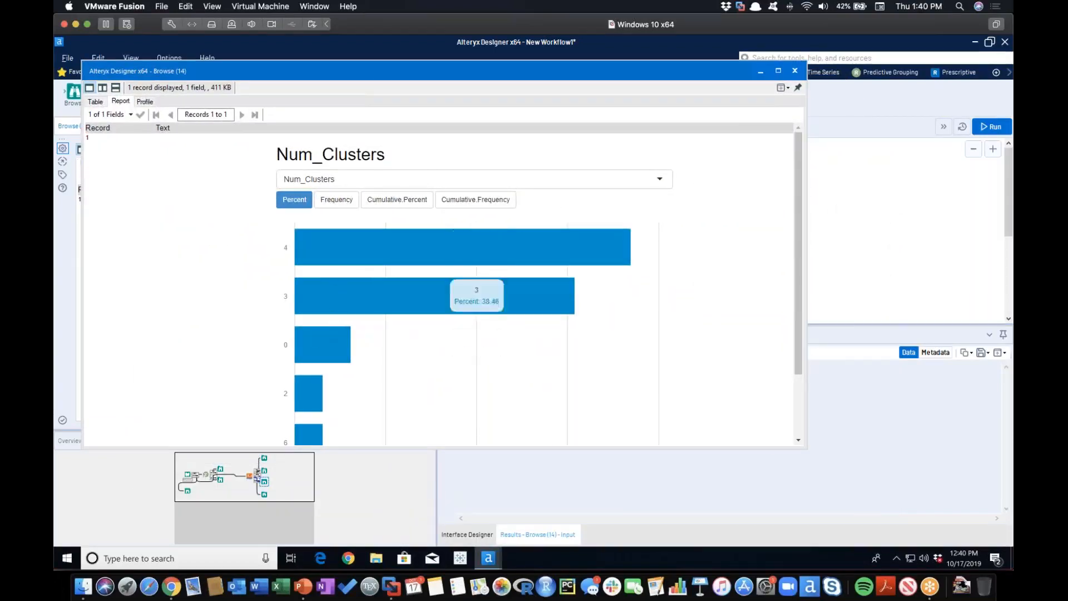
mouse_move(310, 342)
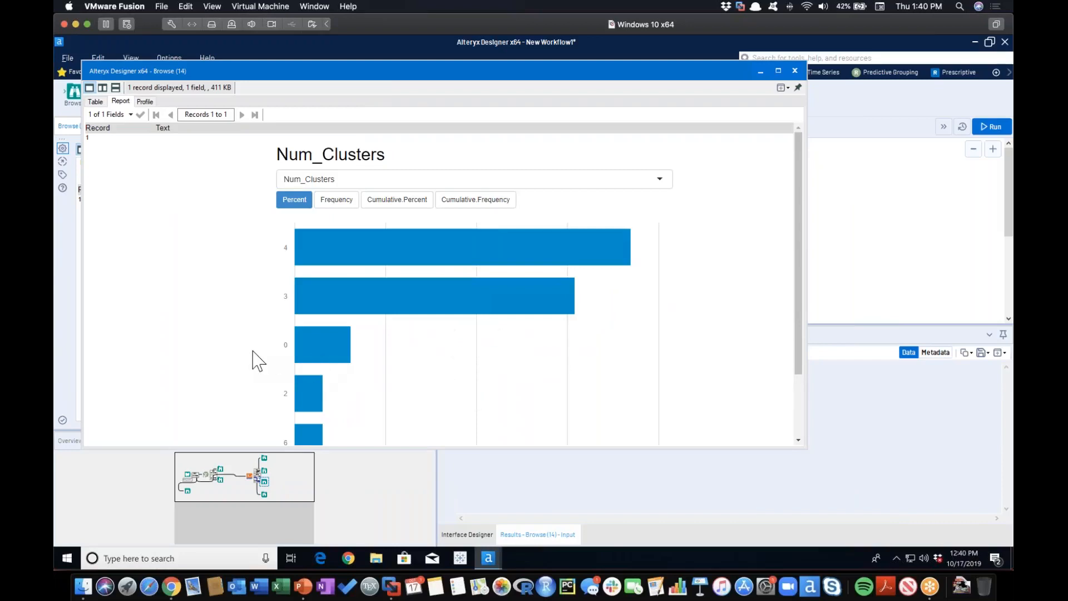
scroll(254, 360, "down", 3)
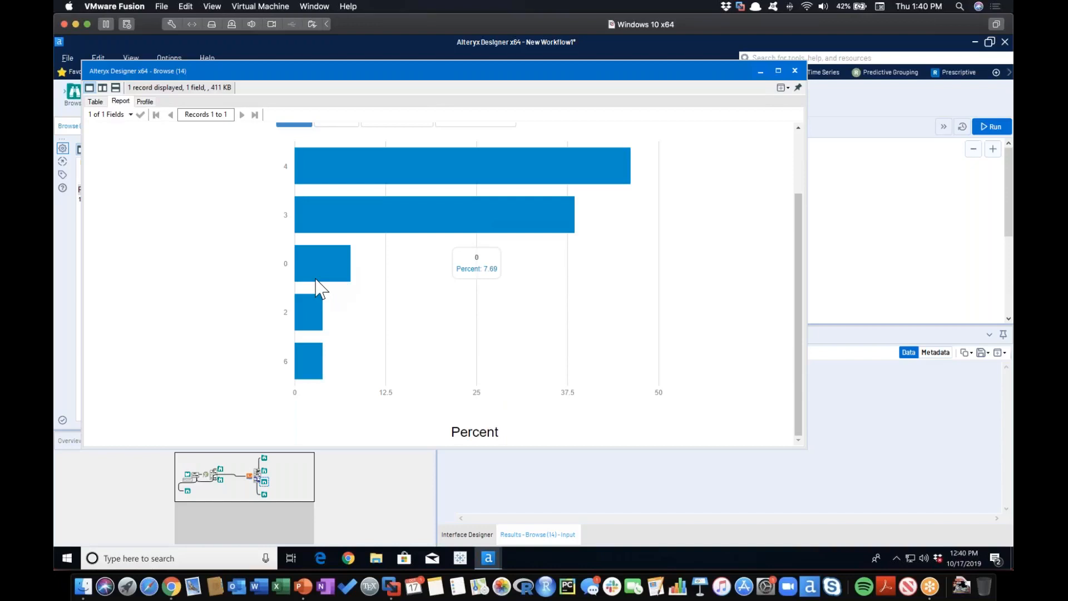
left_click(795, 71)
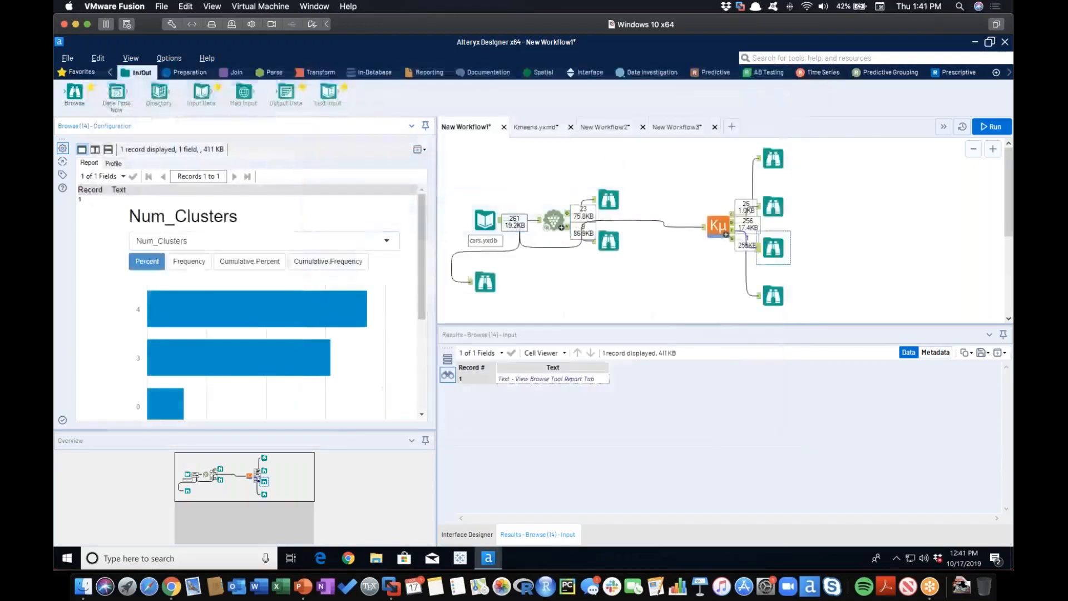
Review the K-means tool's table of index types with their Num_Clusters and Estimate values.
left_click(781, 167)
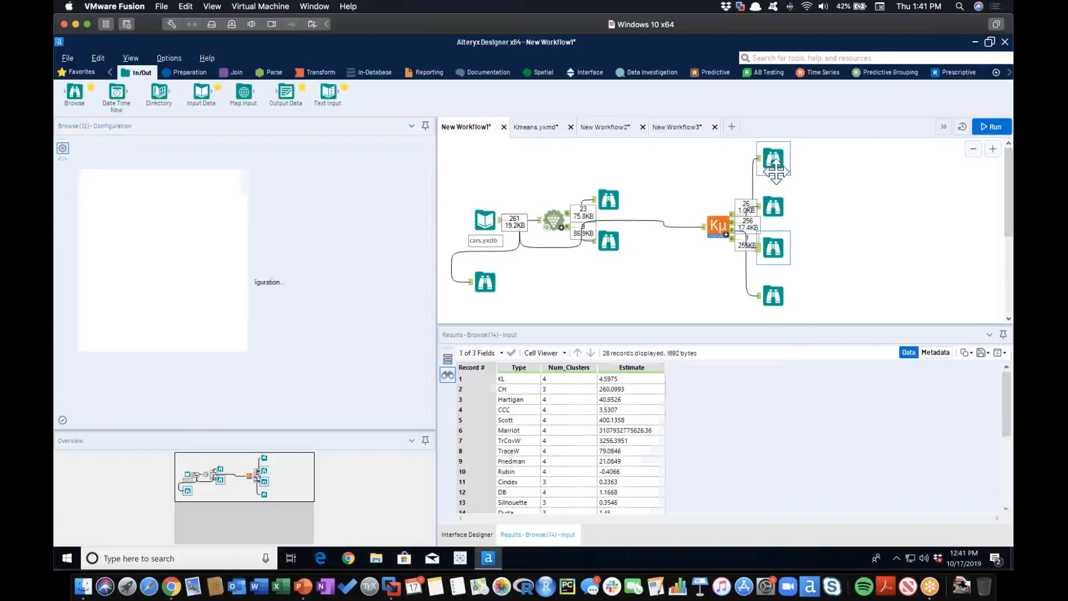
scroll(559, 452, "down", 5)
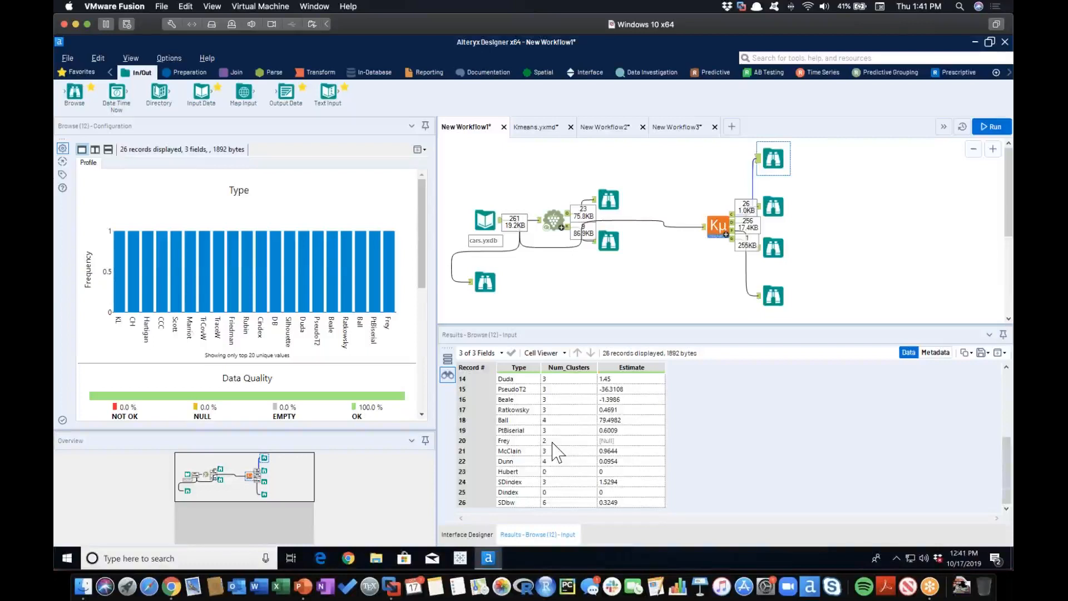
scroll(556, 452, "up", 5)
scroll(557, 452, "down", 5)
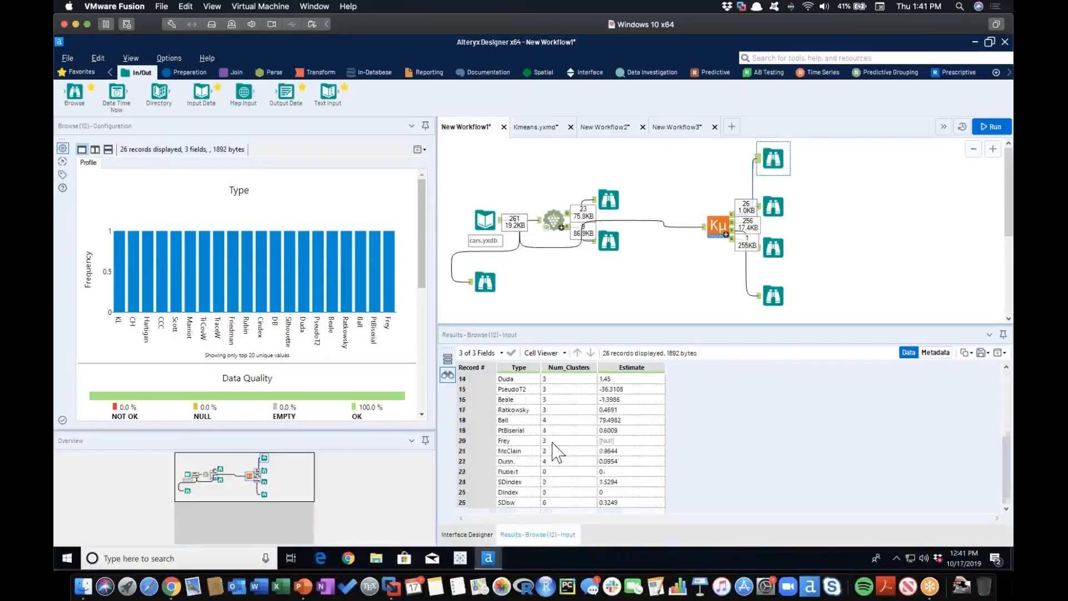
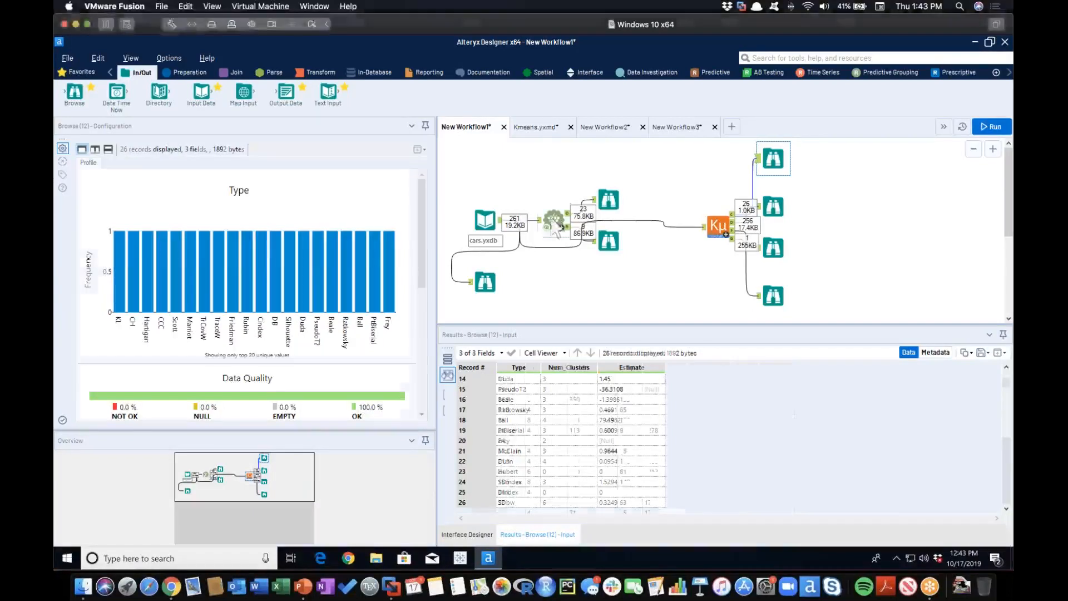
Review the K-Centroids configuration in New Workflow1, the K-means tool's selected fields, and its index table, clustered records and Num_Clusters chart outputs.
left_click(555, 228)
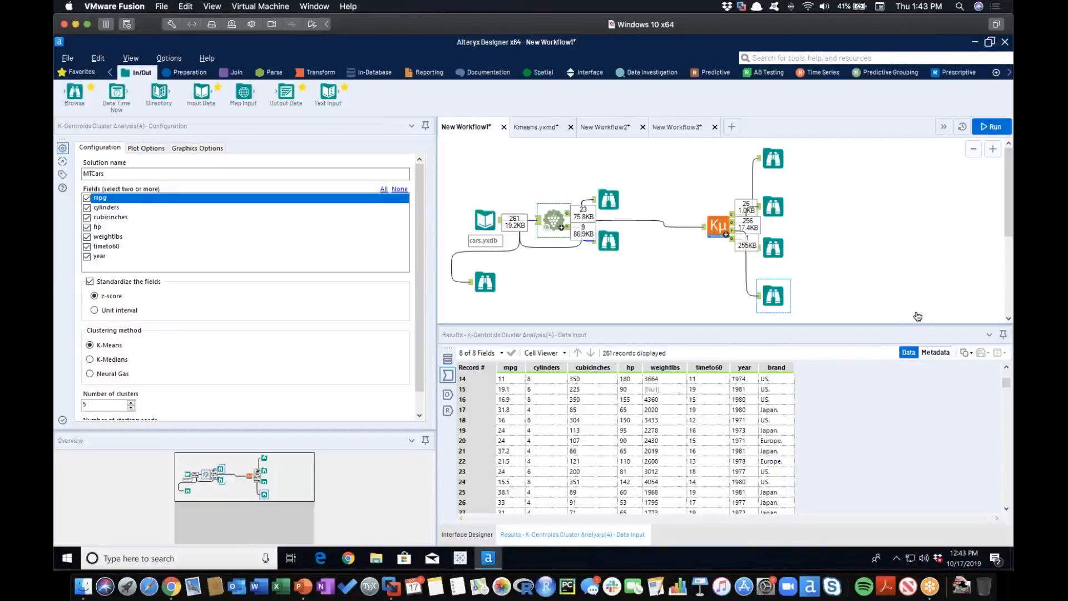
left_click(893, 366)
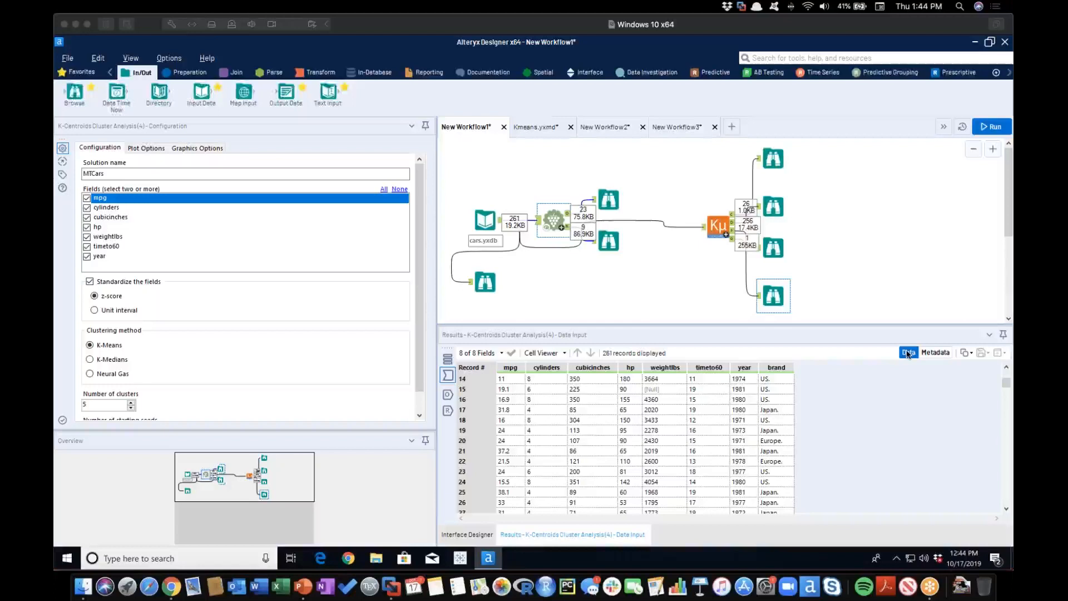
left_click(724, 232)
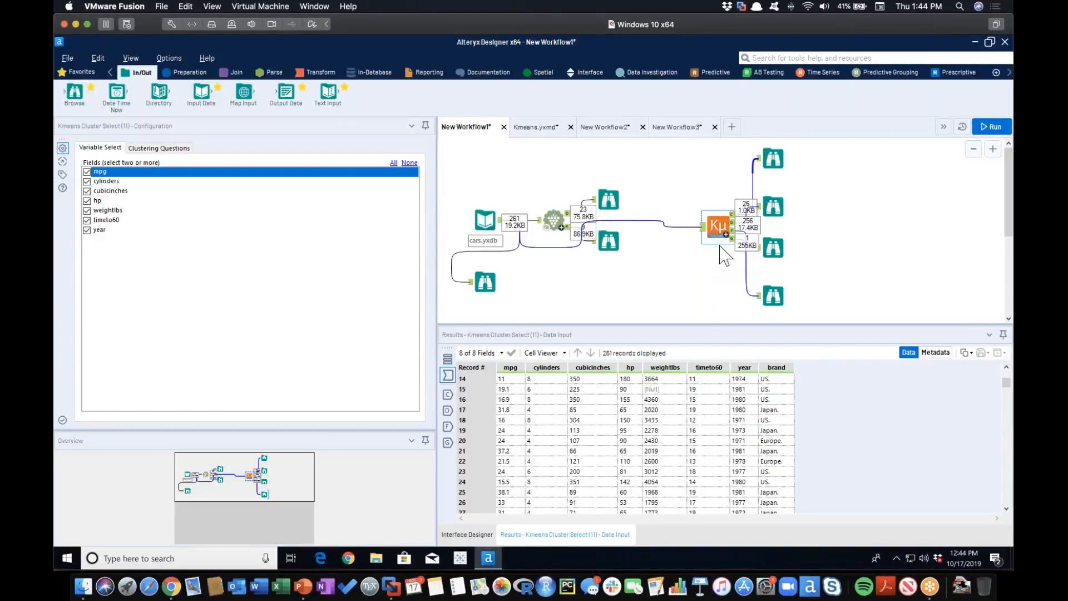
left_click(773, 159)
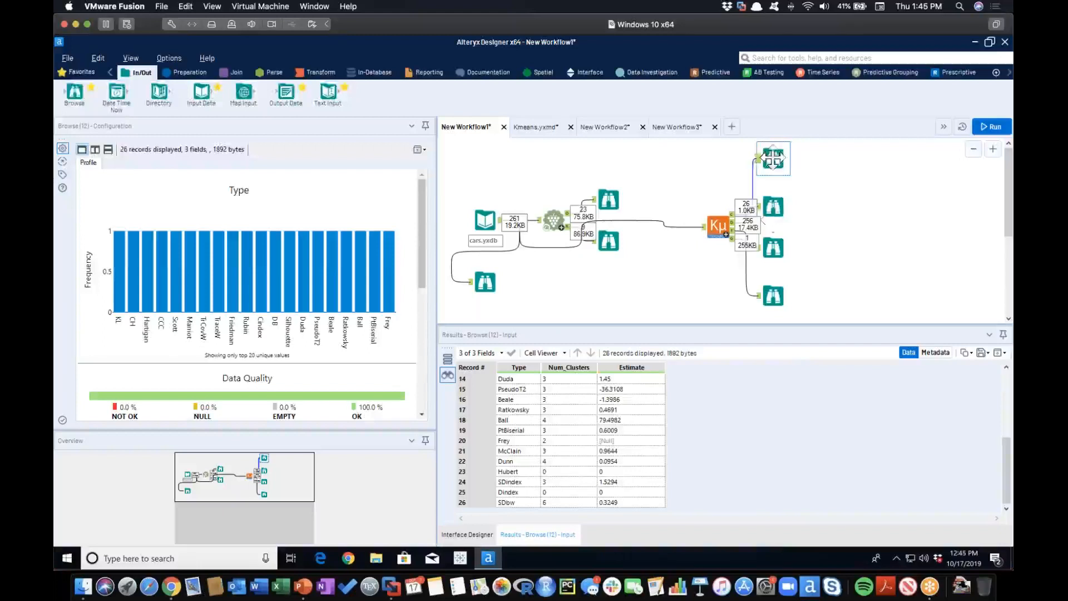
left_click(774, 207)
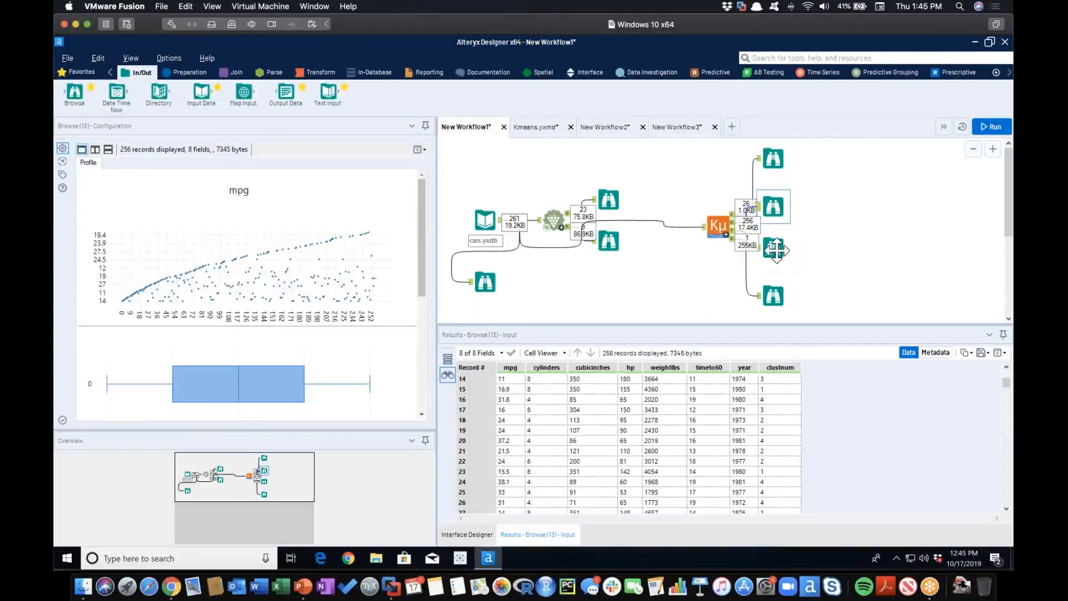
left_click(775, 246)
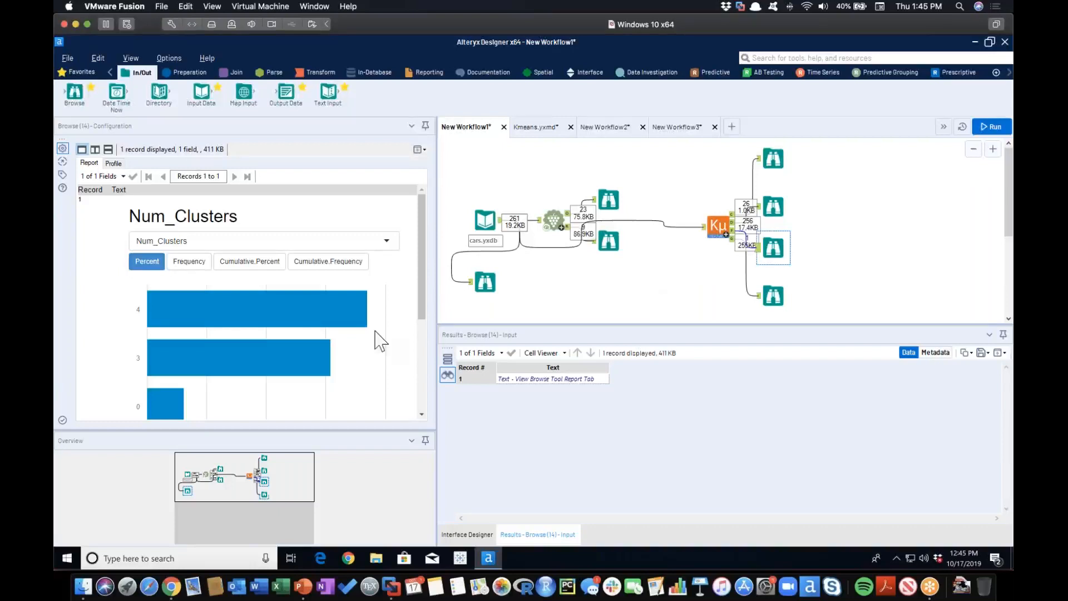
mouse_move(303, 341)
key("super+Tab")
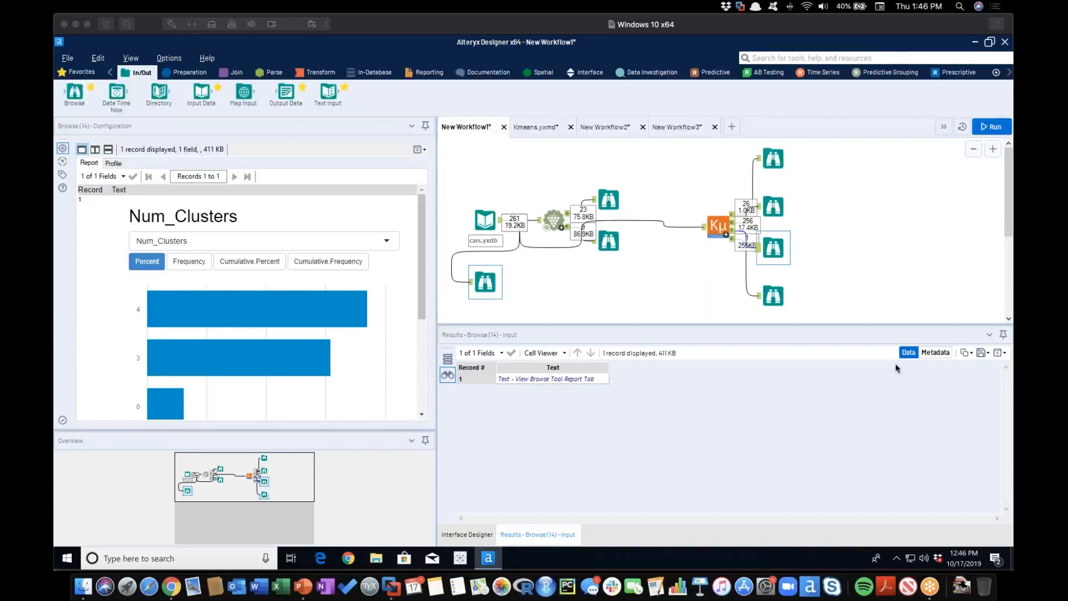
In New Workflow3, add a new output column named cyl2 to the Formula tool.
left_click(679, 128)
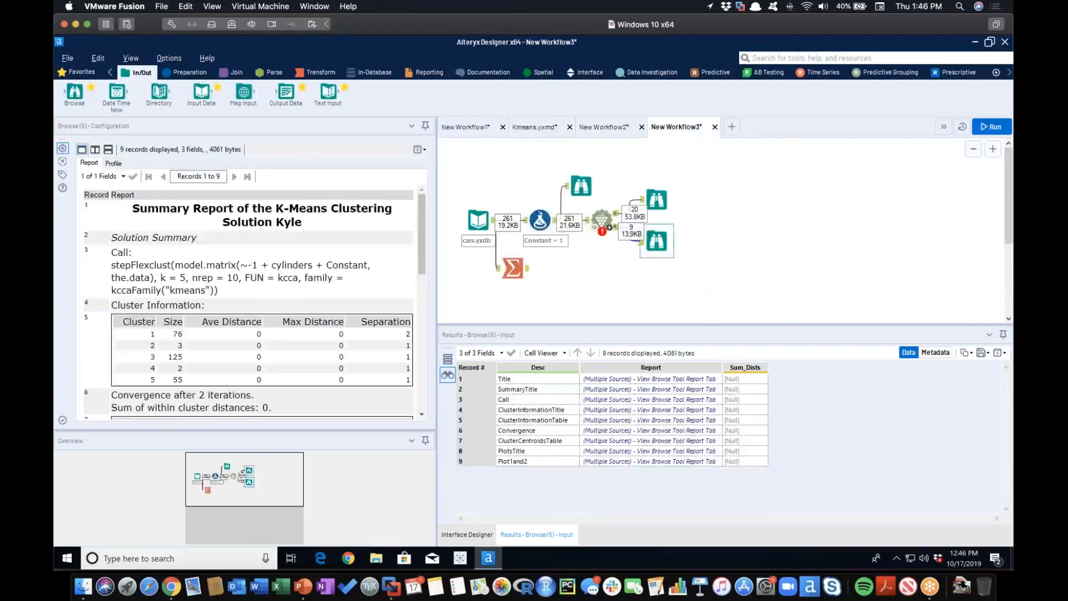
left_click(541, 218)
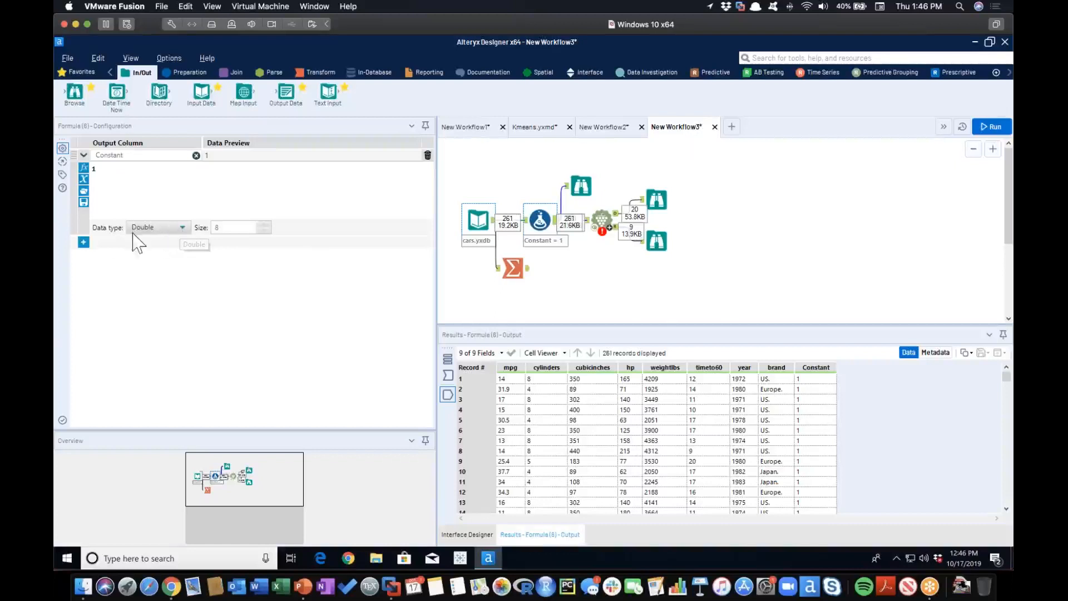
left_click(84, 243)
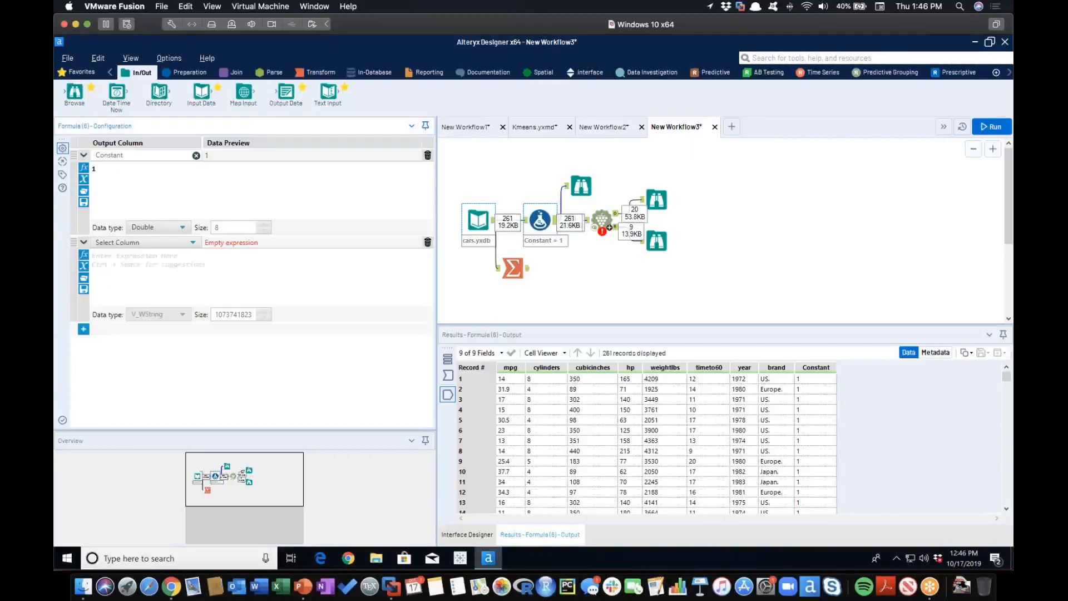
left_click(144, 243)
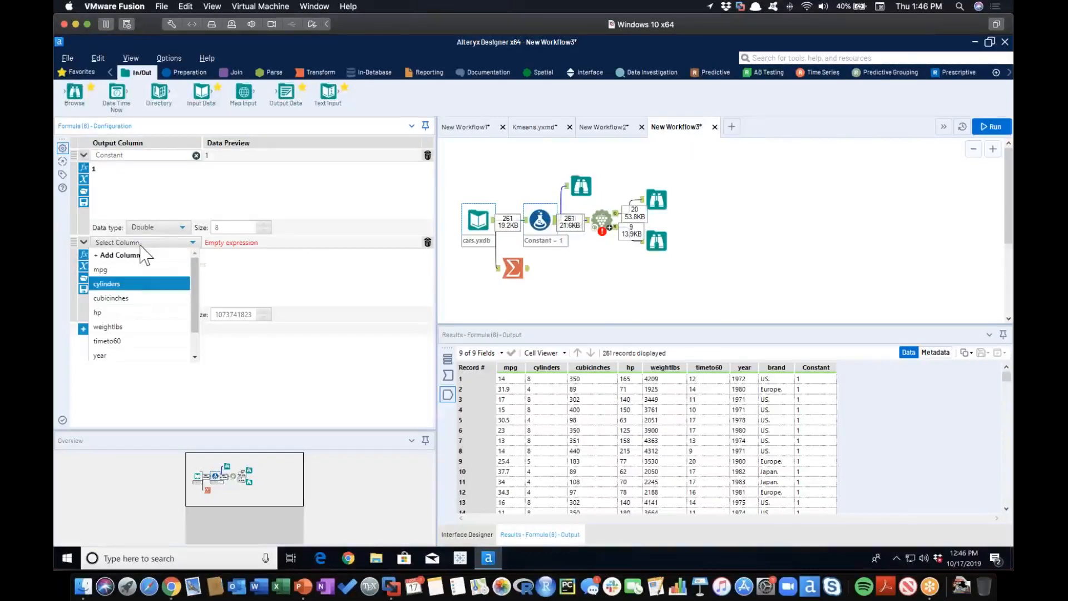
left_click(135, 291)
left_click(146, 244)
left_click(129, 255)
type("cyl2")
Define cyl2 with the expression [cylinders] and set its data type to Double.
left_click(174, 262)
type("[cyl")
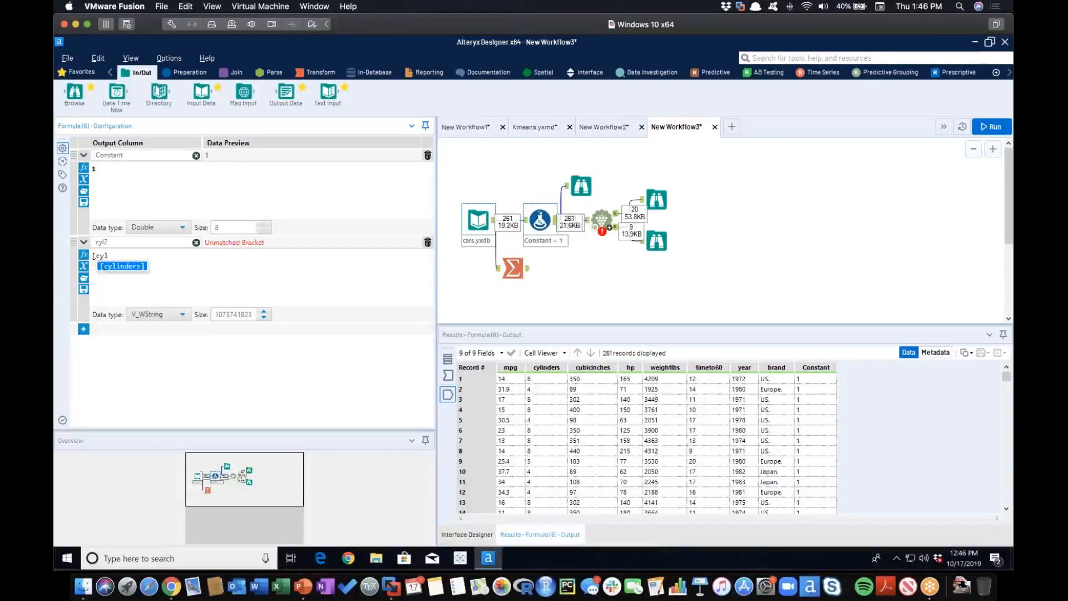
key("Return")
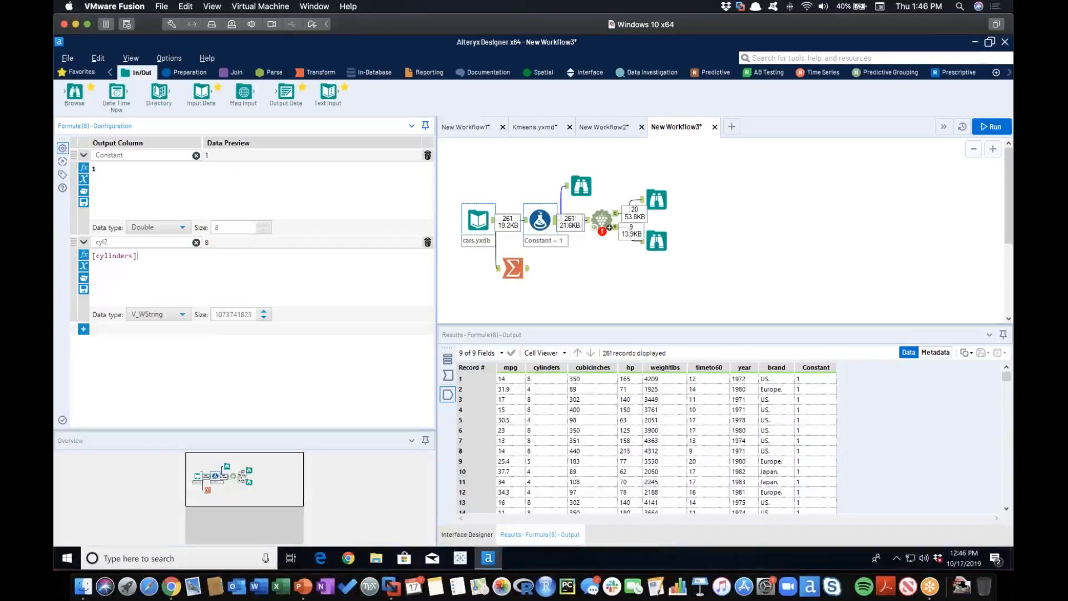
left_click(181, 315)
scroll(179, 239, "down", 3)
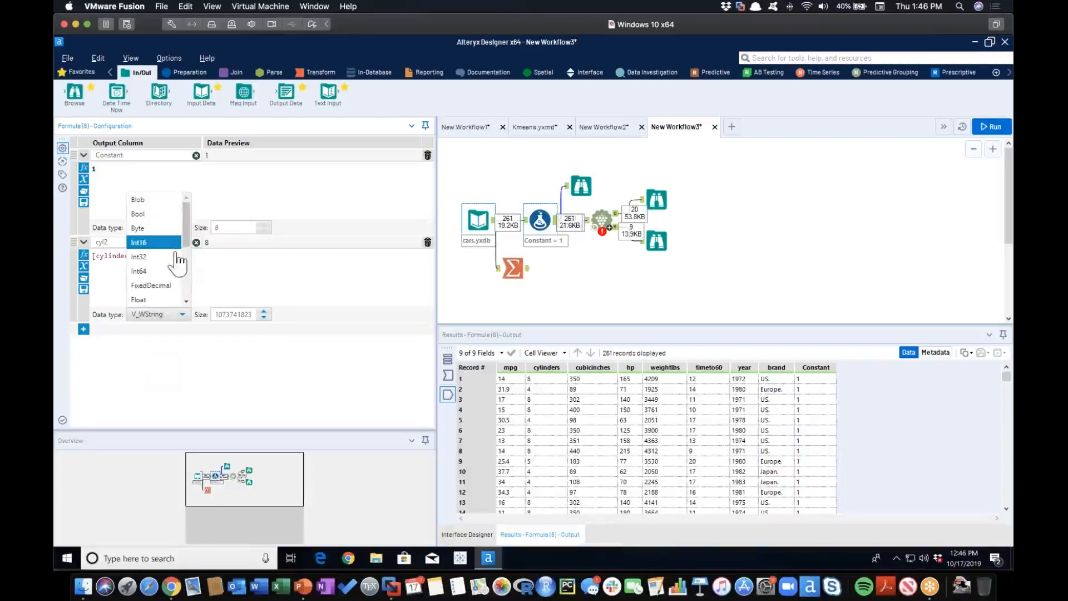
left_click(143, 199)
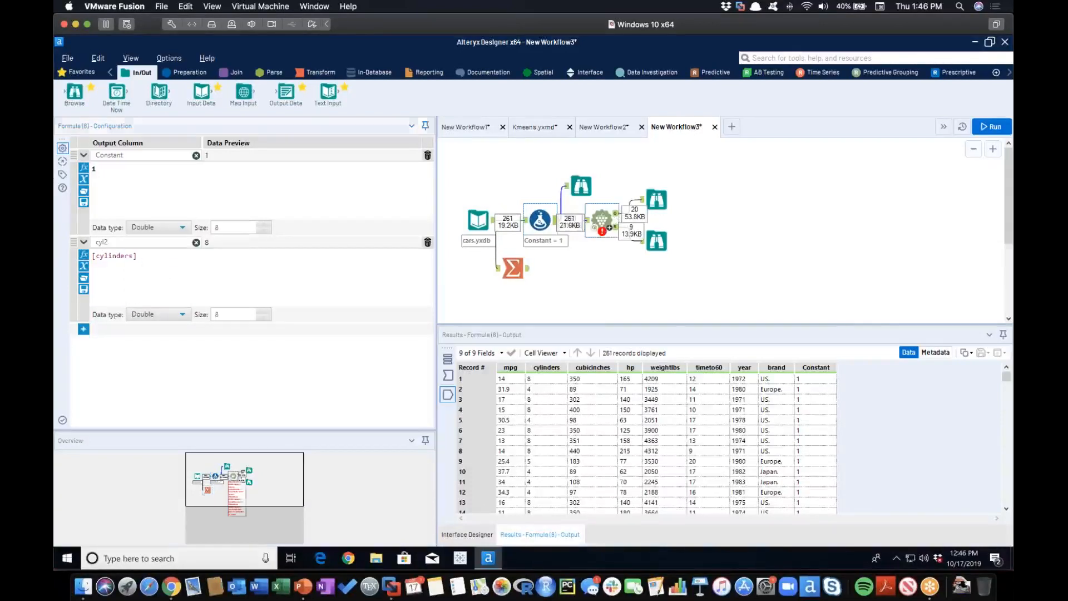
Replace Constant with cyl2 among the K-Centroids tool's clustering fields, keeping cylinders, and run the workflow.
left_click(599, 222)
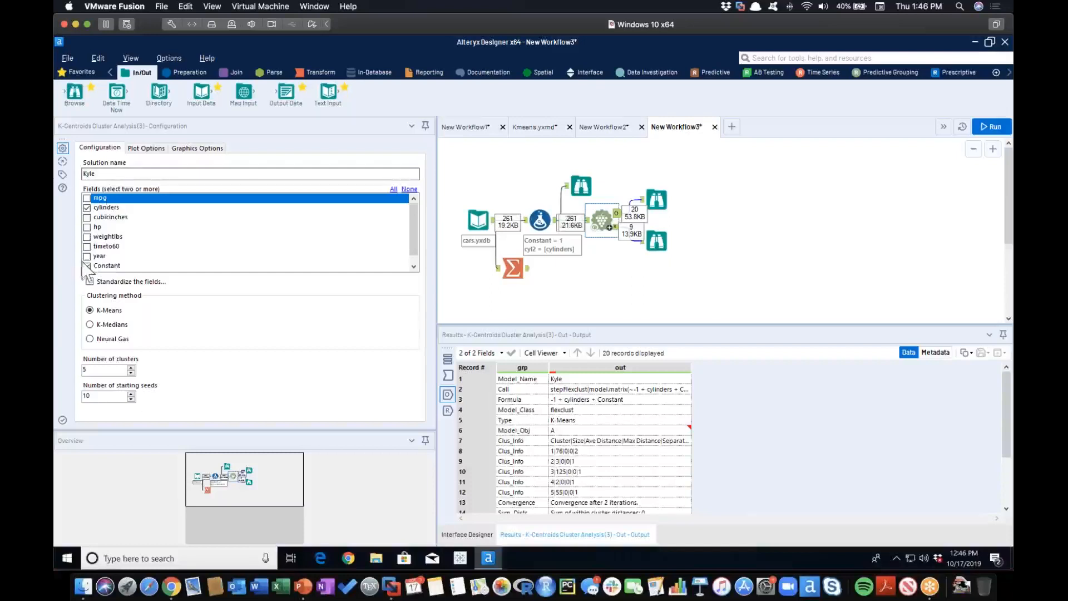
scroll(92, 263, "down", 1)
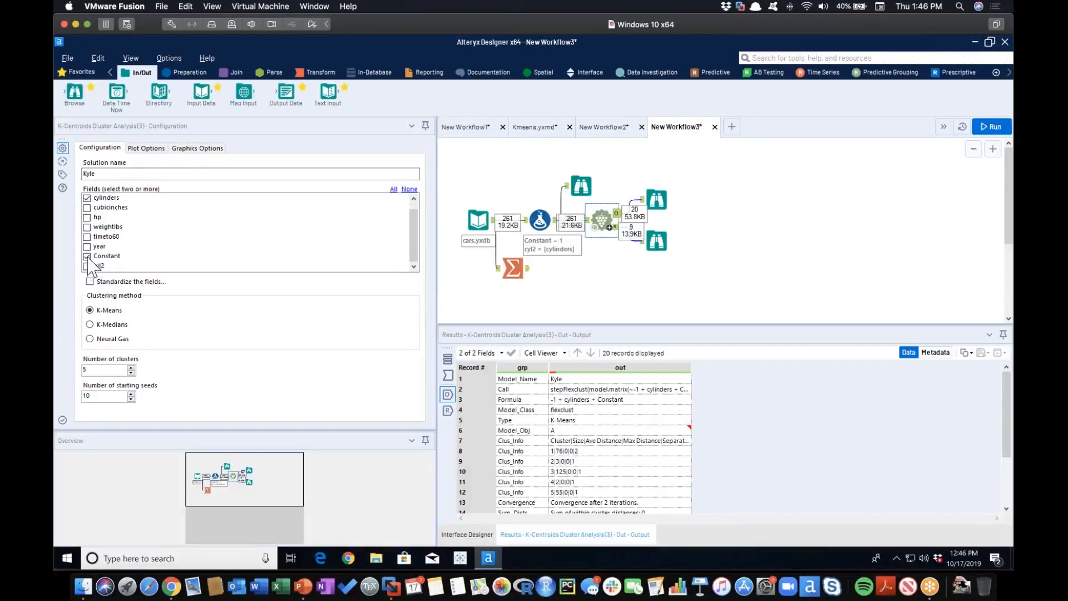
left_click(87, 257)
left_click(86, 267)
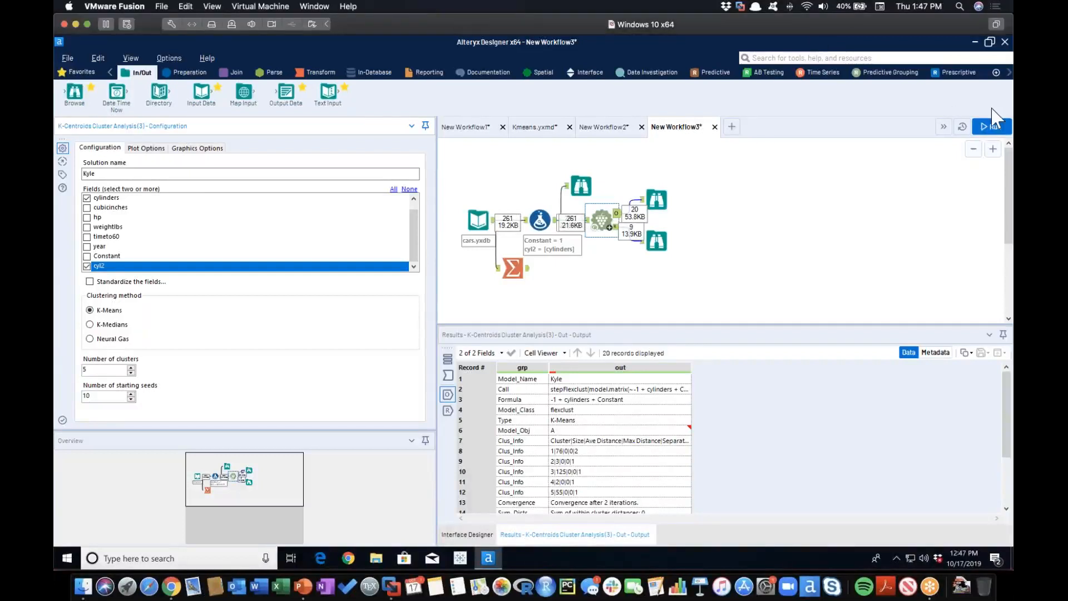
left_click(990, 127)
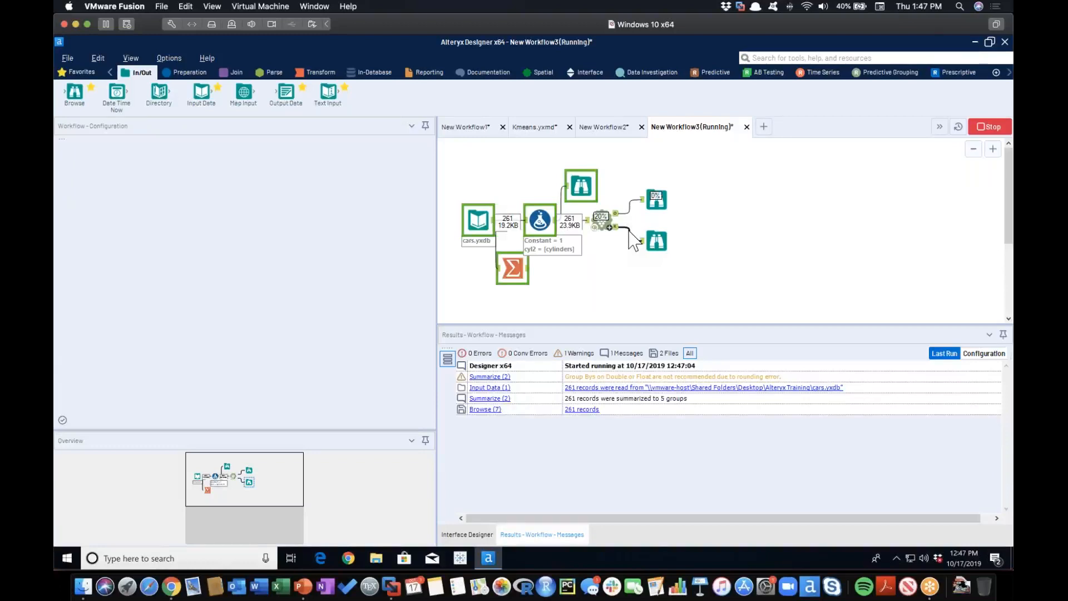
Examine the K-Means summary report's cluster information, centroids table and principal components plot for the cylinders and cyl2 fields.
left_click(656, 241)
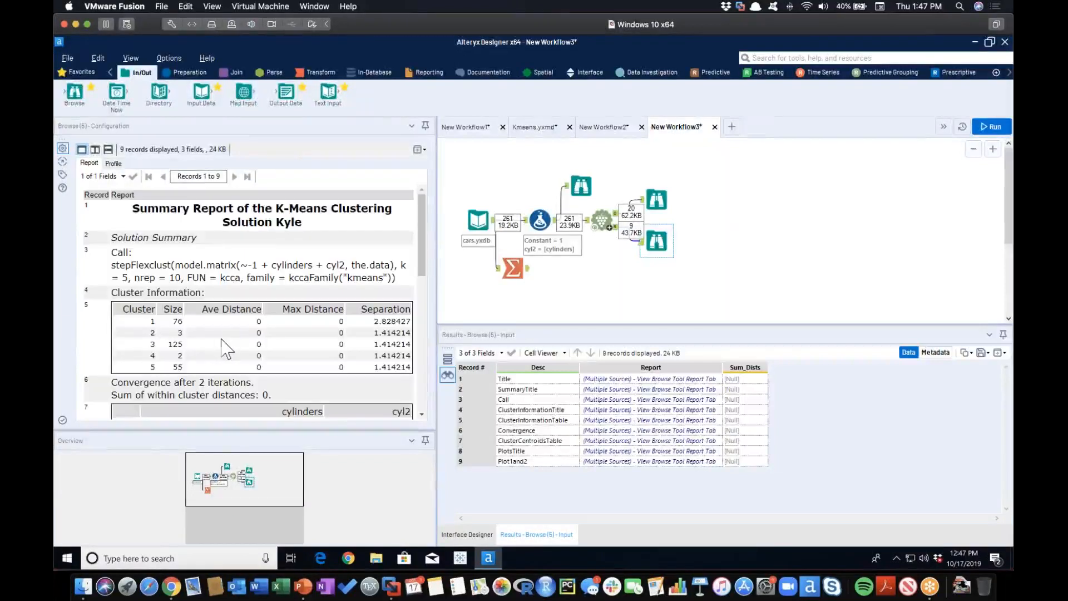
scroll(227, 348, "down", 3)
scroll(227, 350, "down", 3)
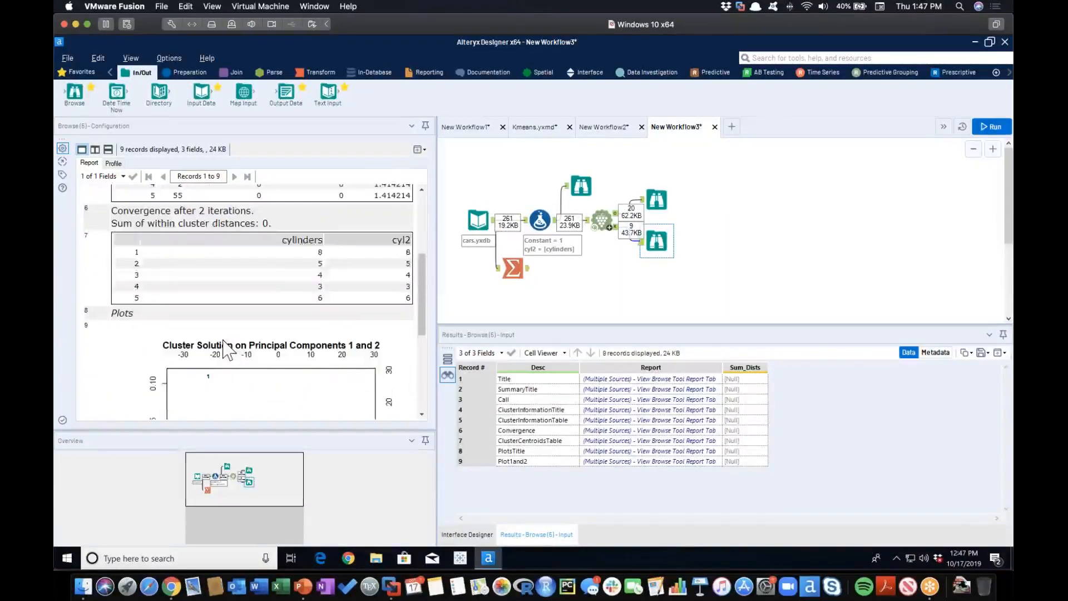
scroll(227, 349, "down", 5)
scroll(227, 350, "up", 2)
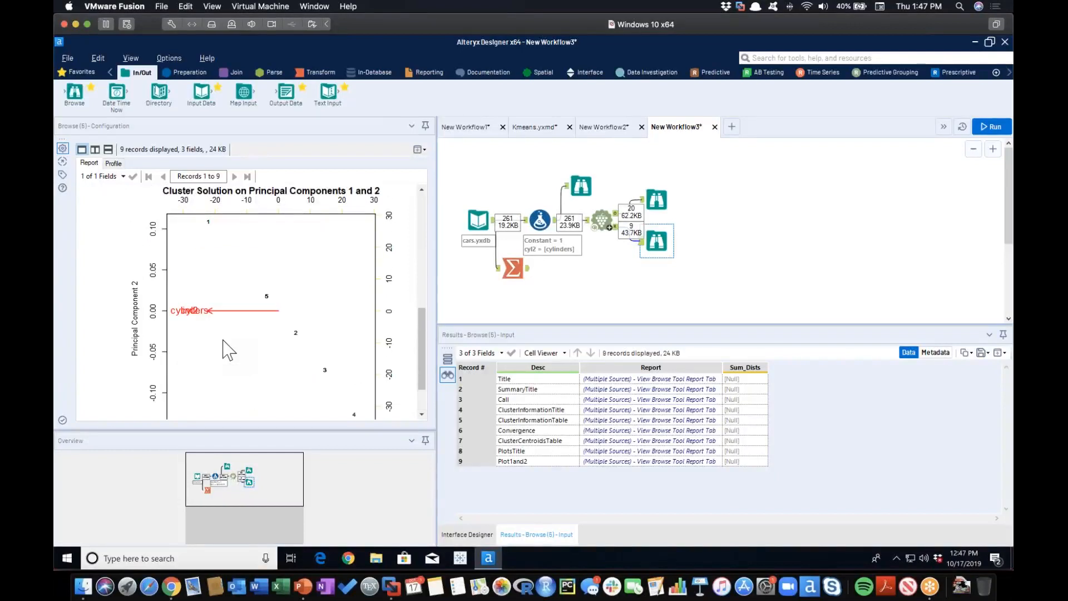
scroll(228, 349, "up", 9)
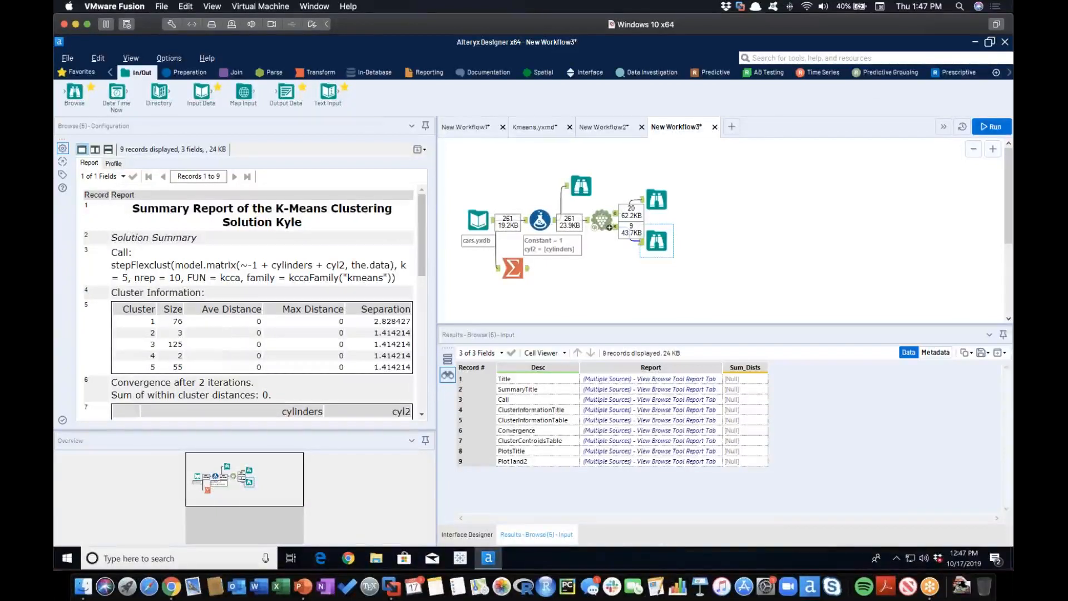
left_click(1006, 42)
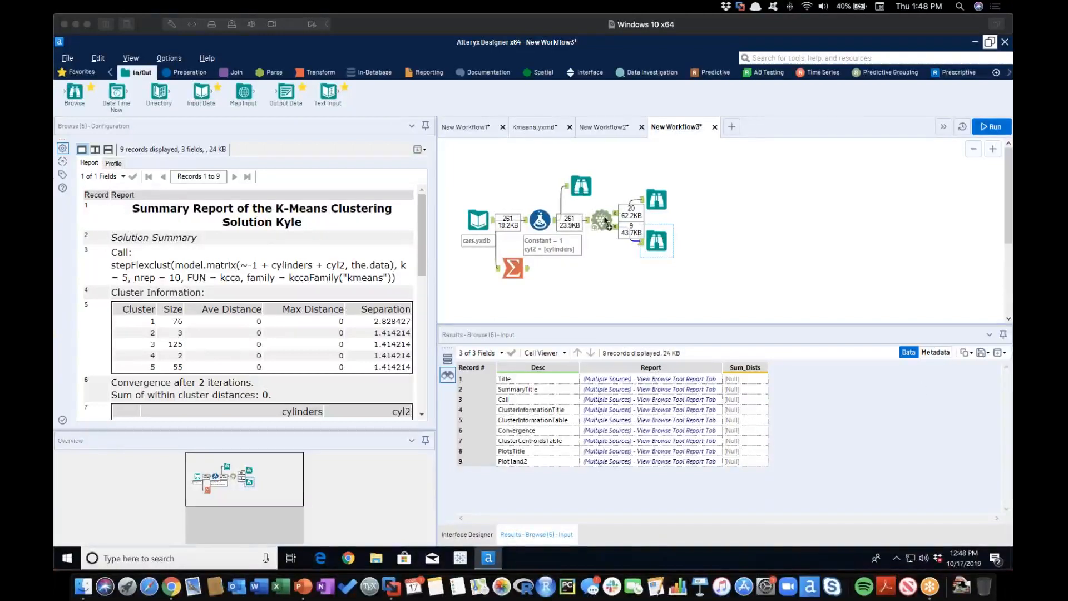
Recheck the K-Centroids configuration and summary report, and look at the Teknion K-means Tool container in the Kmeans.yxmd workflow.
left_click(602, 220)
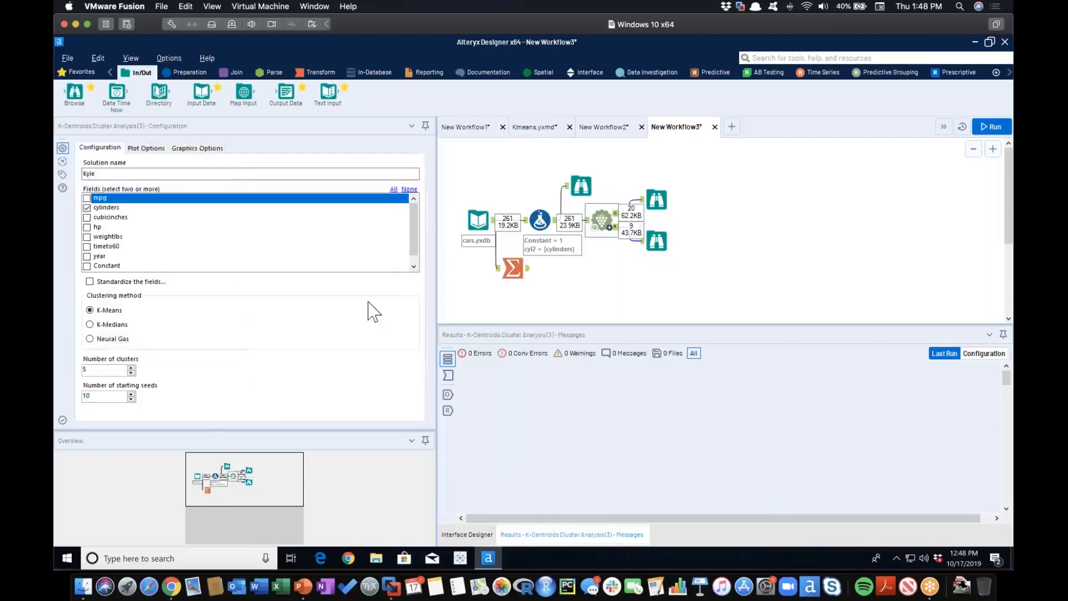
left_click(656, 240)
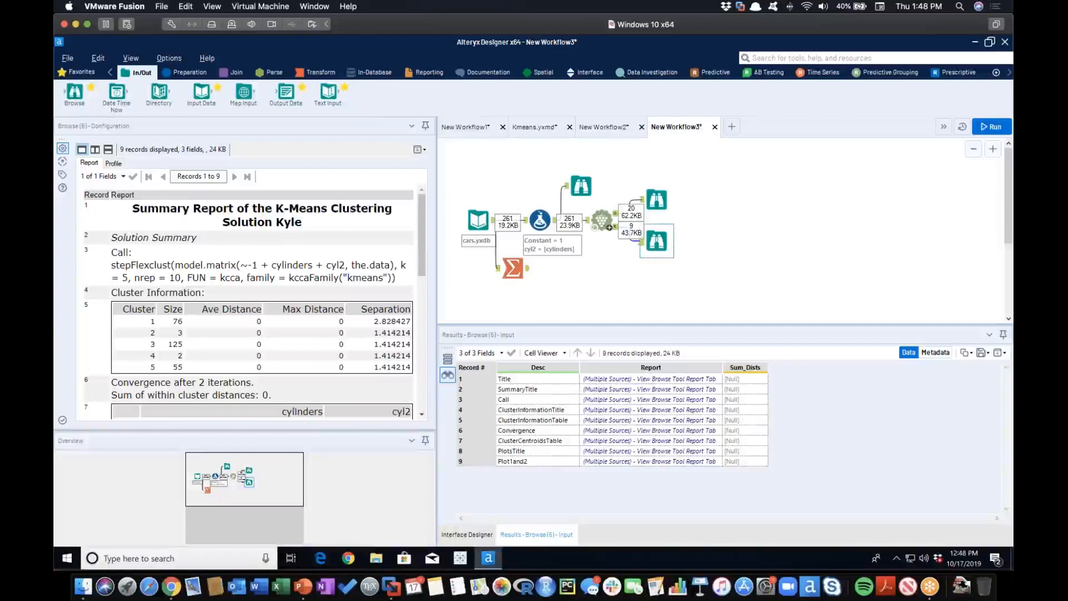
left_click(601, 223)
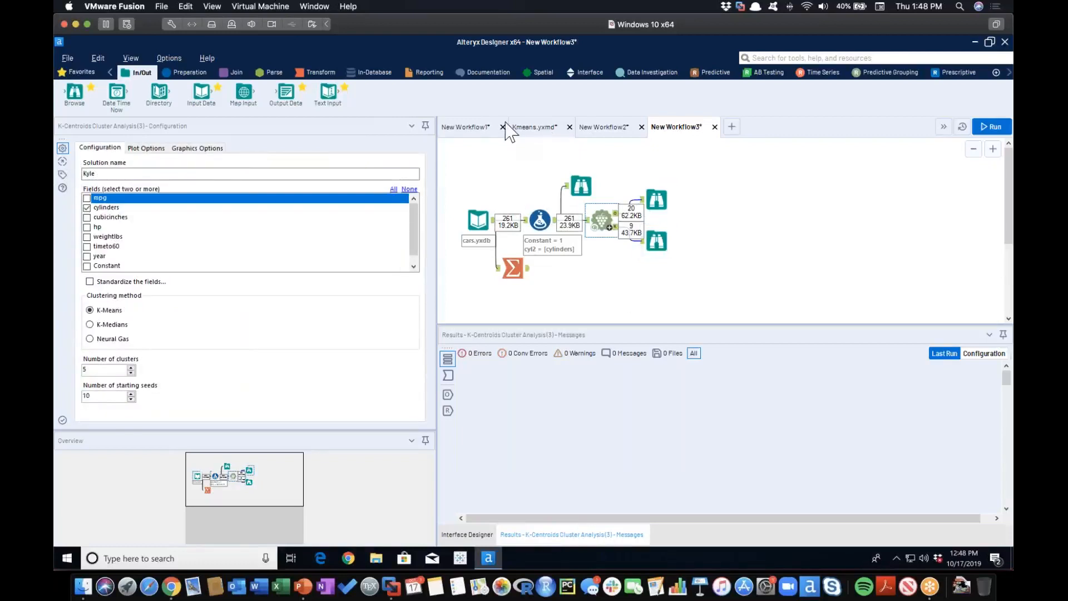
left_click(532, 129)
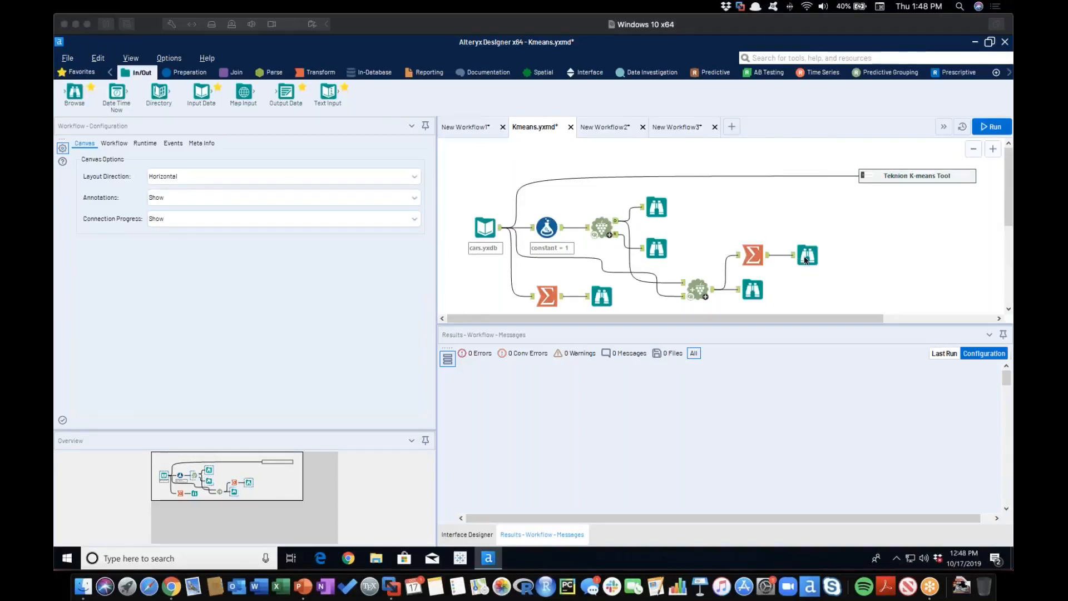
left_click(868, 176)
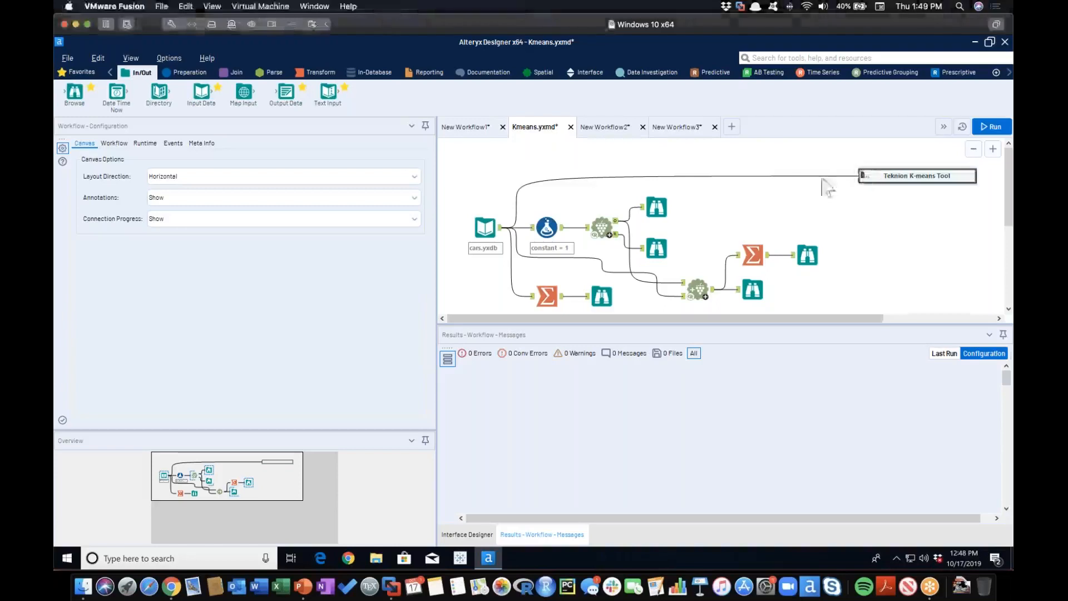
Return to New Workflow1 and review the K-means tool's table of index types and Num_Clusters, selecting the CCC entry.
left_click(466, 126)
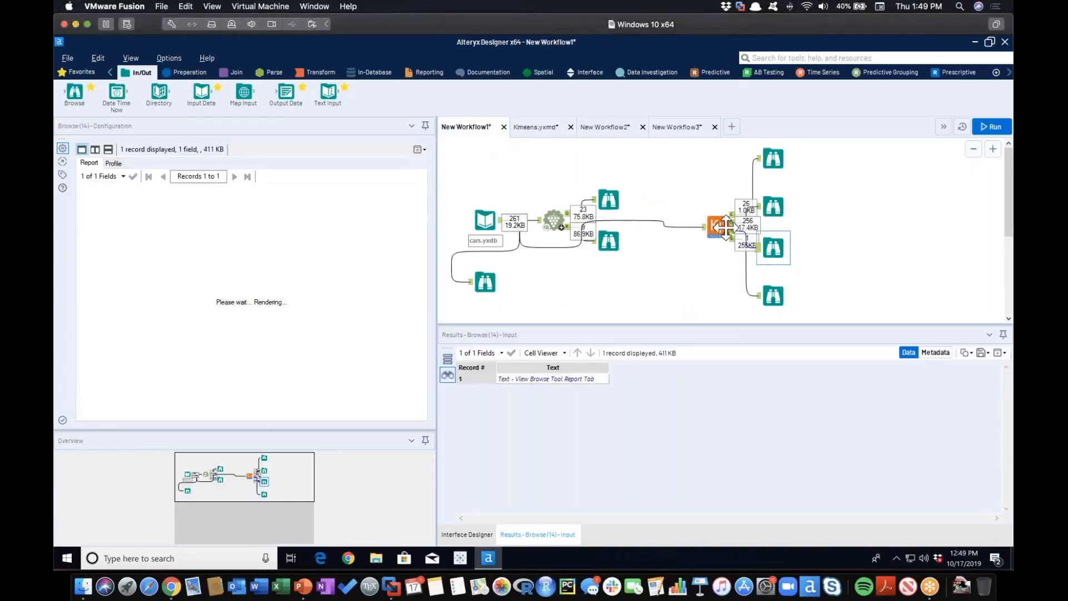
left_click(774, 159)
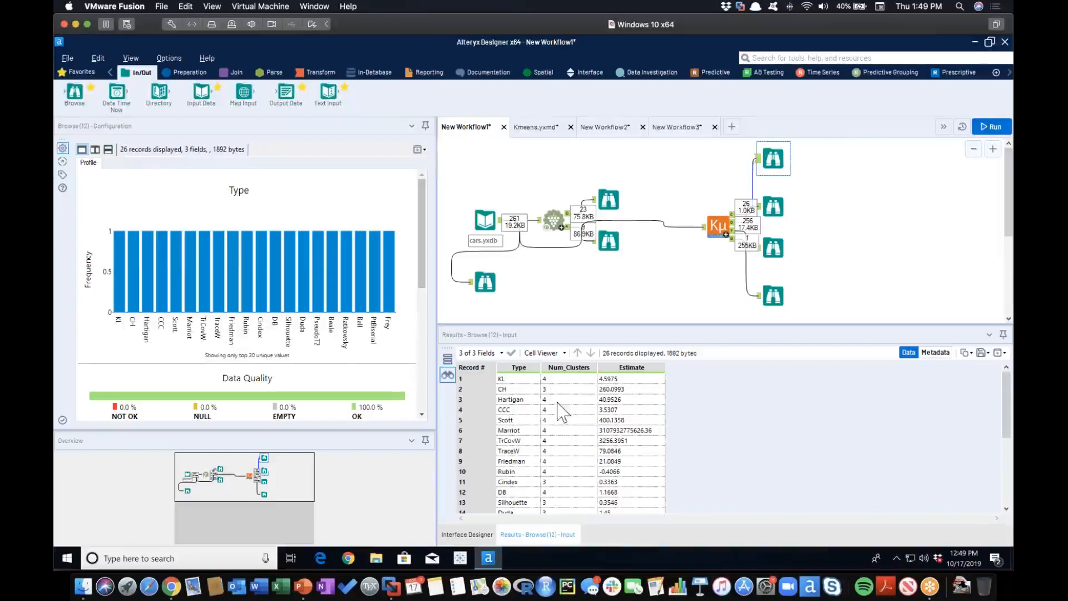
scroll(524, 430, "down", 1)
scroll(523, 431, "down", 3)
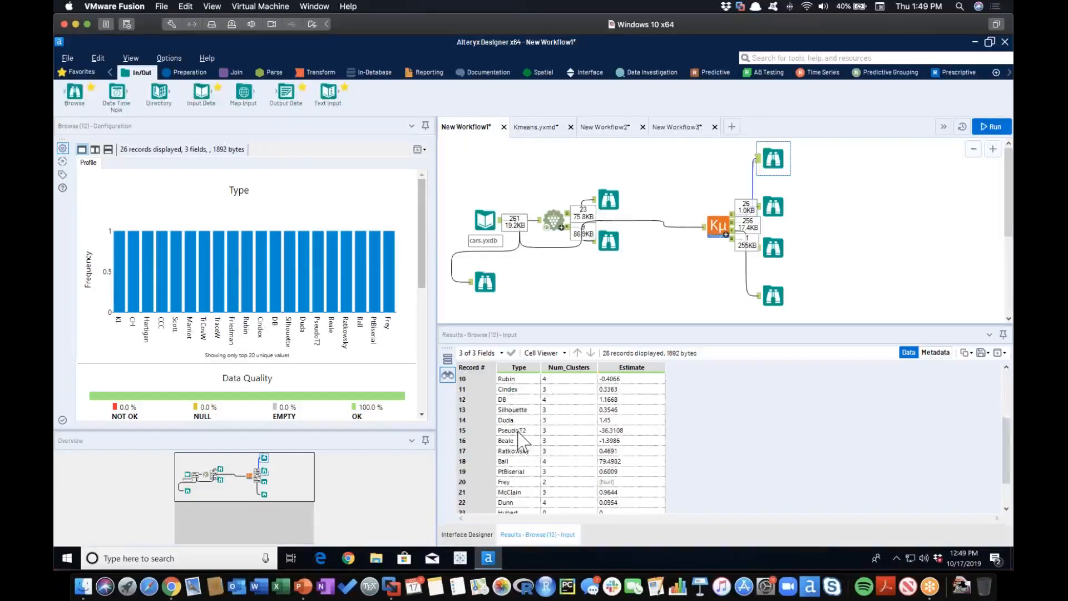
scroll(524, 442, "down", 1)
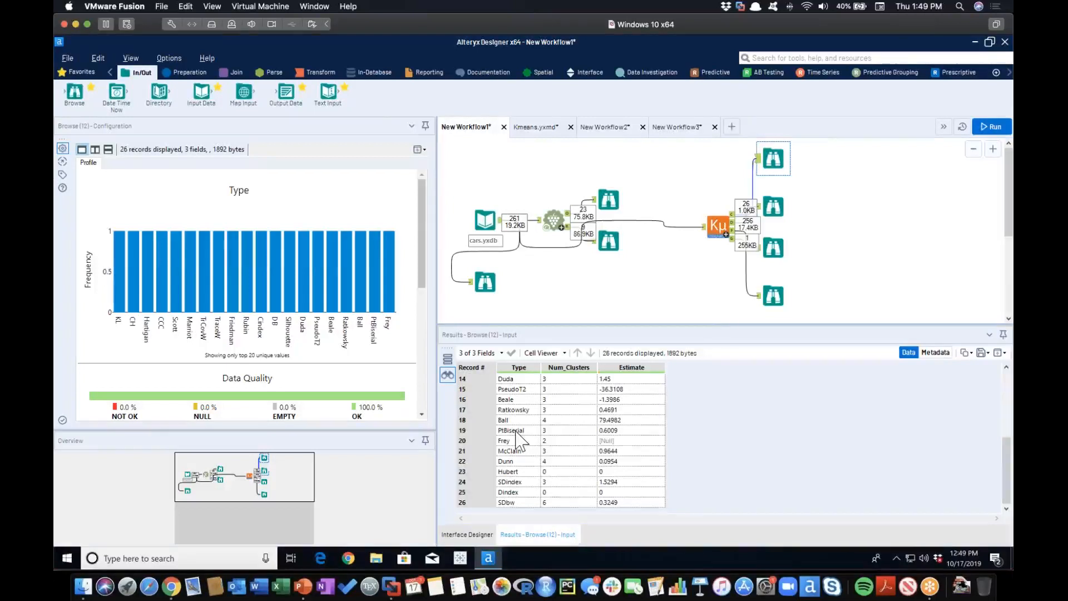
scroll(518, 440, "up", 4)
scroll(518, 439, "up", 1)
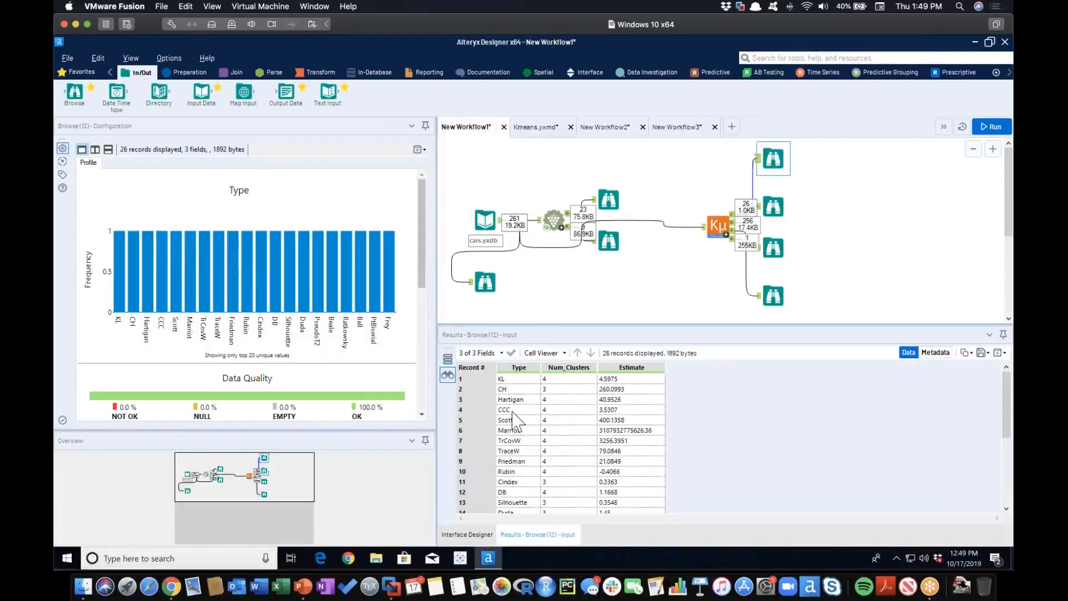
left_click(511, 411)
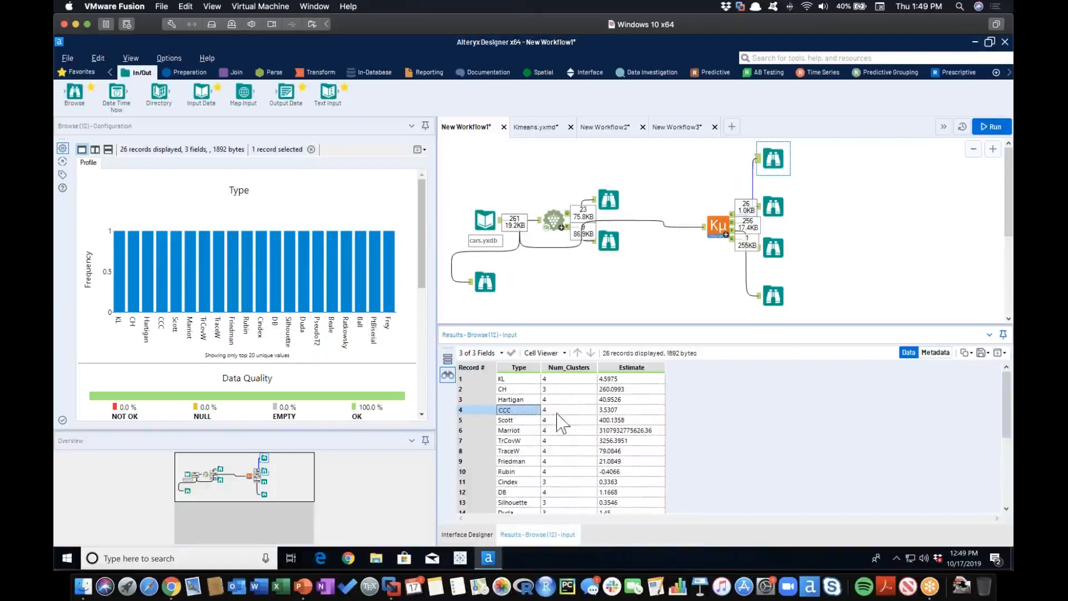
Review the remaining index types and their Num_Clusters and Estimate values through the last record of the K-means results table.
scroll(531, 438, "down", 3)
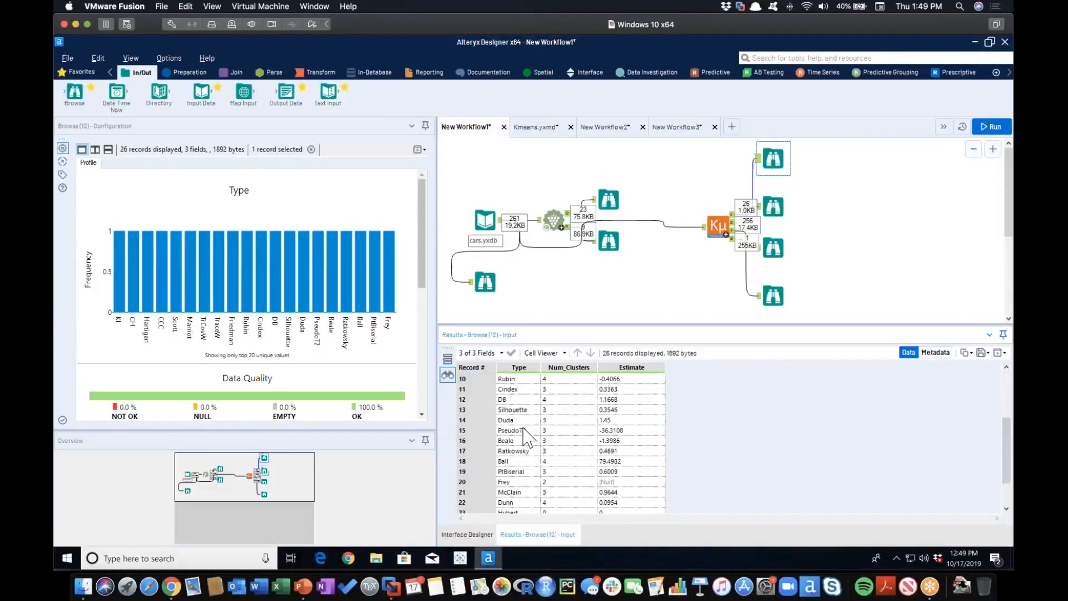
scroll(523, 432, "down", 2)
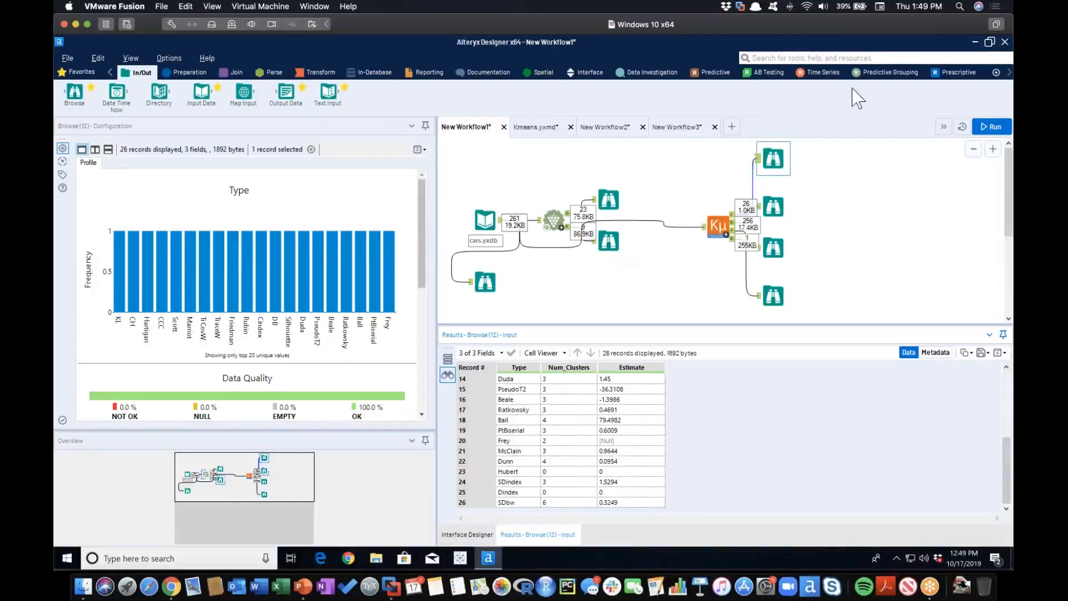
left_click(1005, 42)
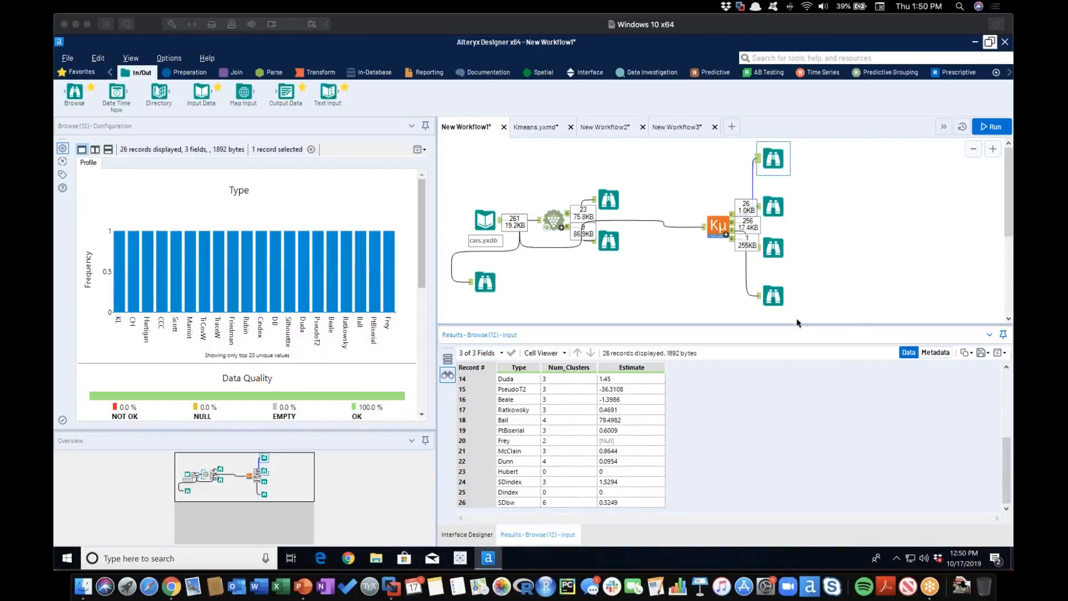
Switch to the PowerPoint slideshow and advance from the data availability slide to the Predictive Macros slide on the K-Means Cluster Selection Tool.
key("super+Tab")
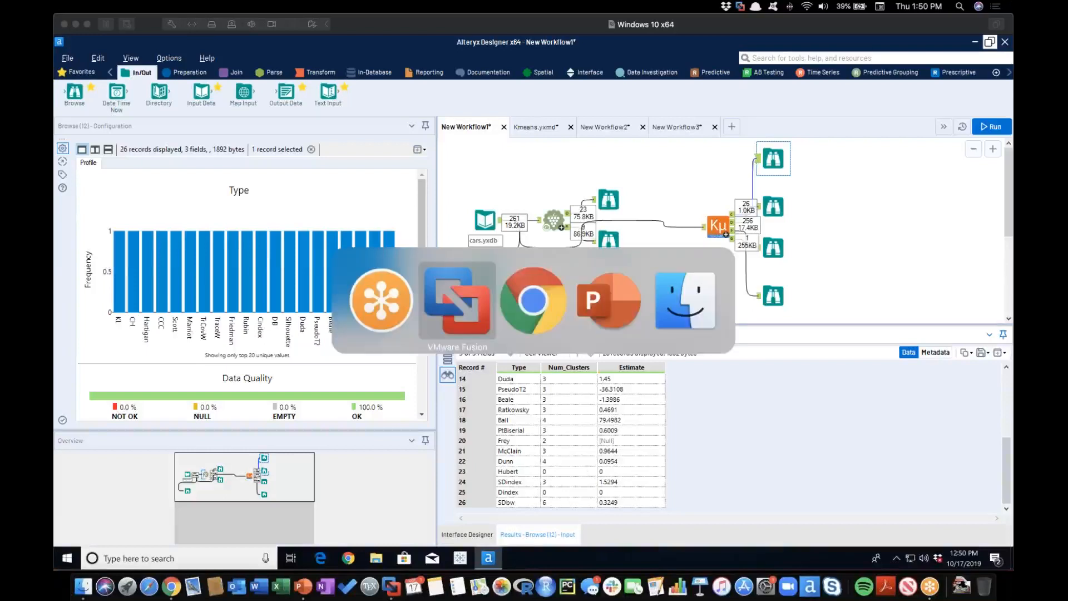
key("super+Tab")
key("super+Tab")
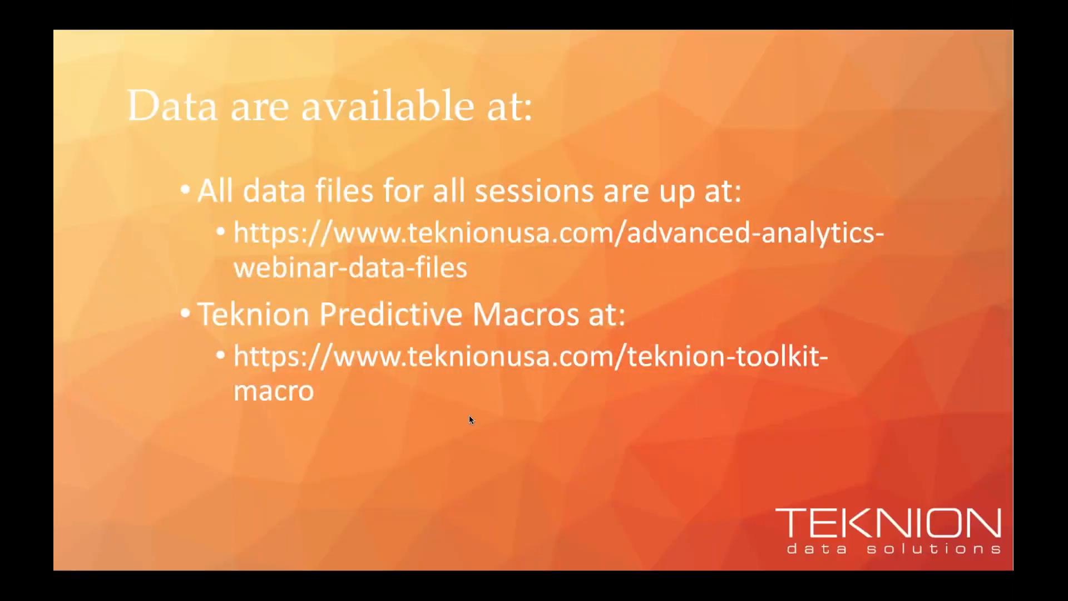
key("Right")
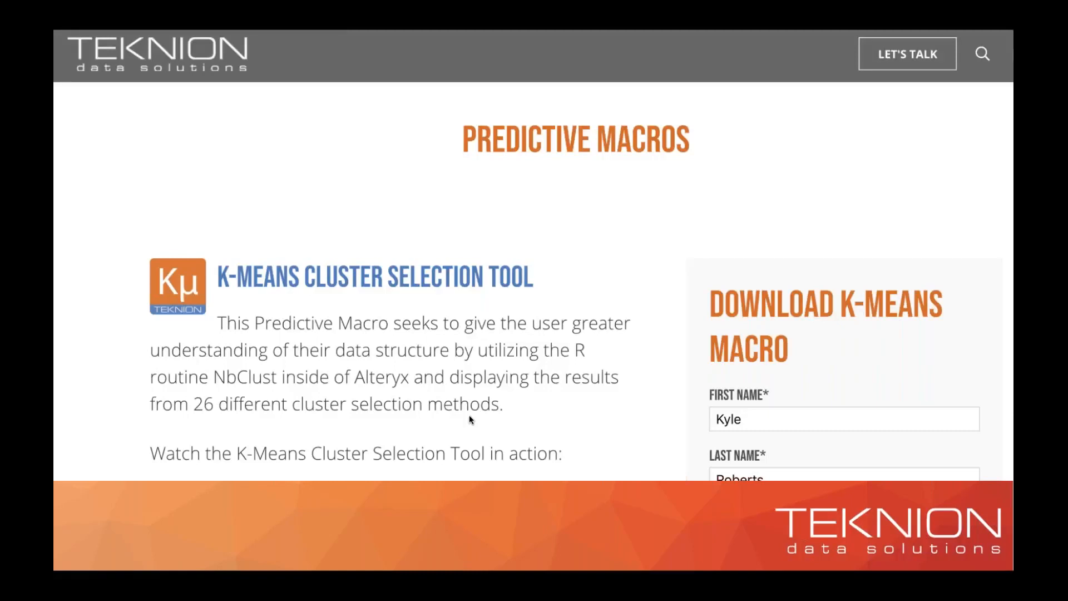